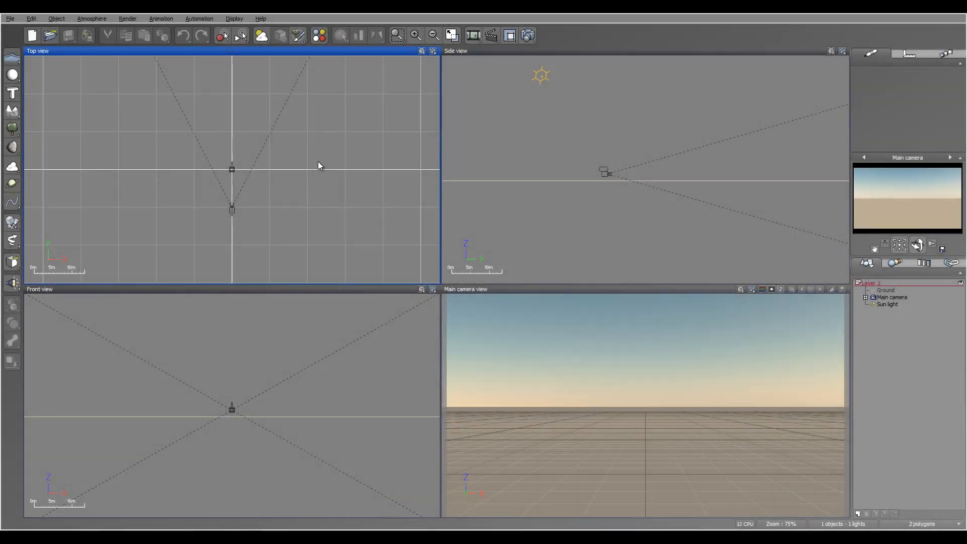
# Add a Winter Tree H plant from the Trees collection to the scene.
pyautogui.moveTo(318, 161); pyautogui.dragTo(351, 141, button='right')
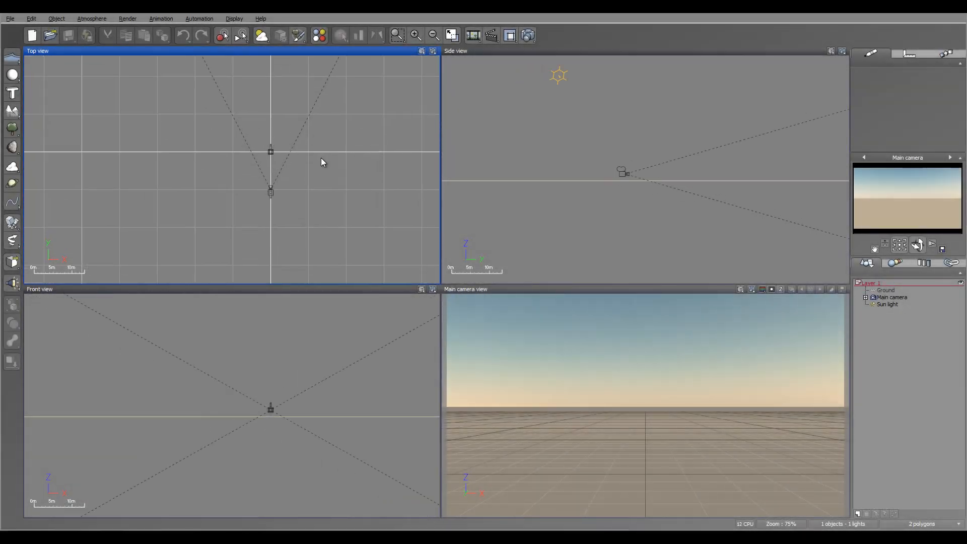
pyautogui.moveTo(346, 135); pyautogui.dragTo(355, 156, button='right')
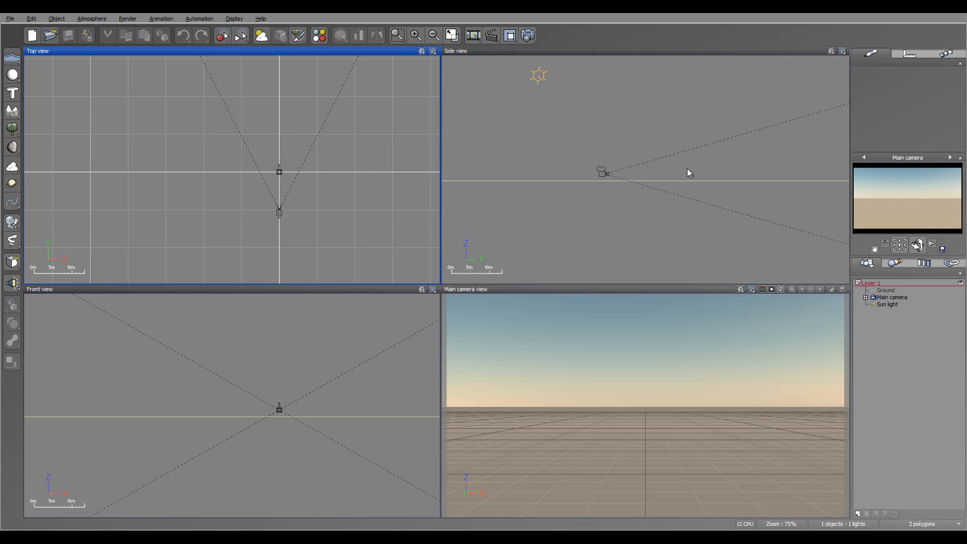
pyautogui.moveTo(676, 166); pyautogui.dragTo(604, 233, button='right')
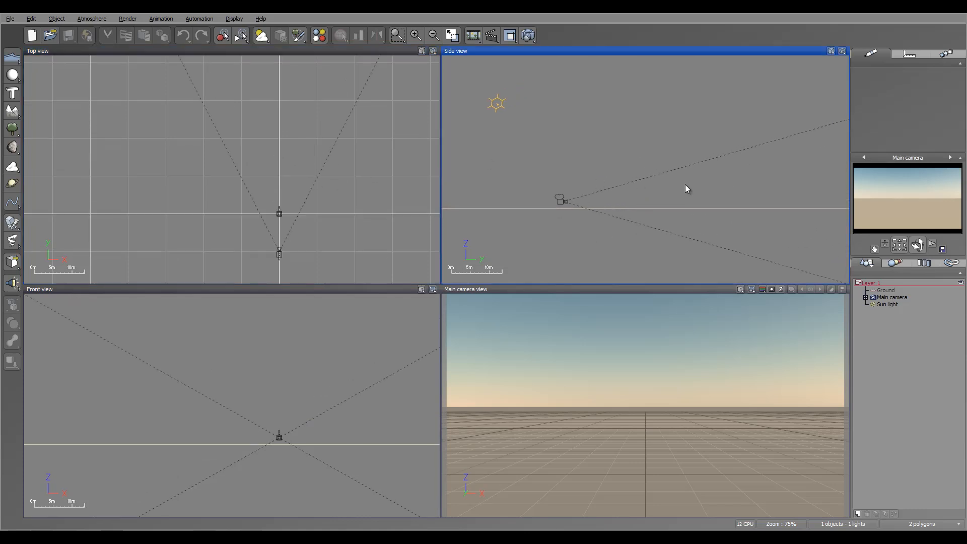
pyautogui.click(11, 129)
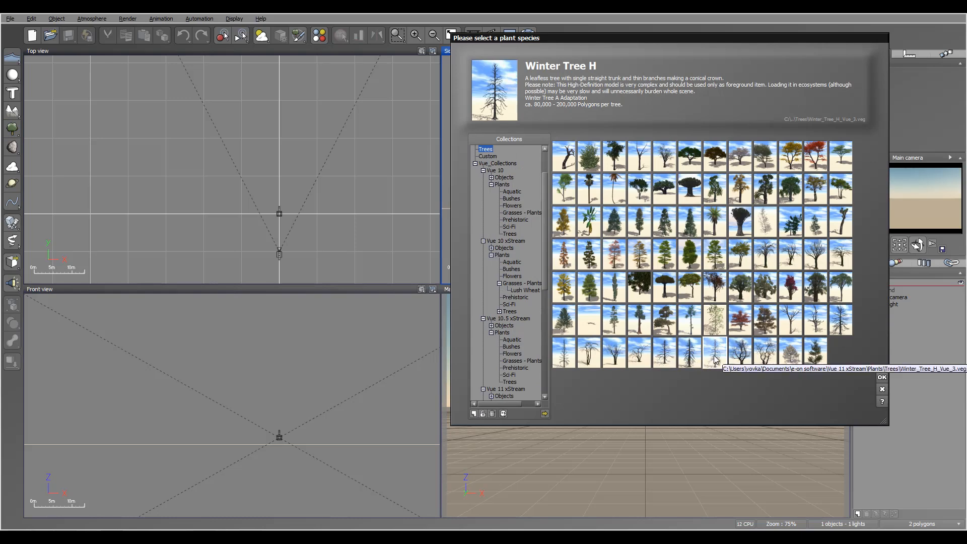
pyautogui.click(882, 377)
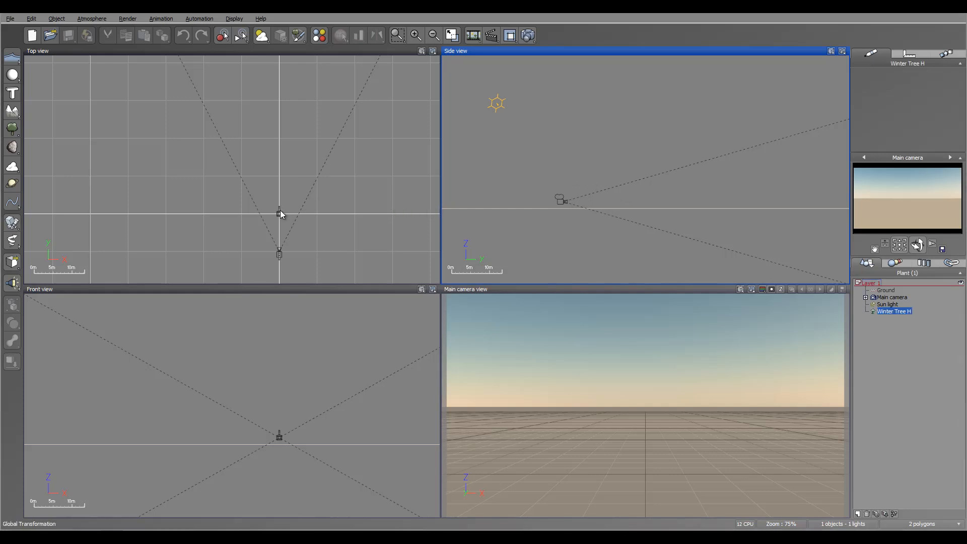
# Open the Winter Tree H for editing and set Gnarl to +69 for all trunk and branch subsets.
pyautogui.rightClick(651, 183)
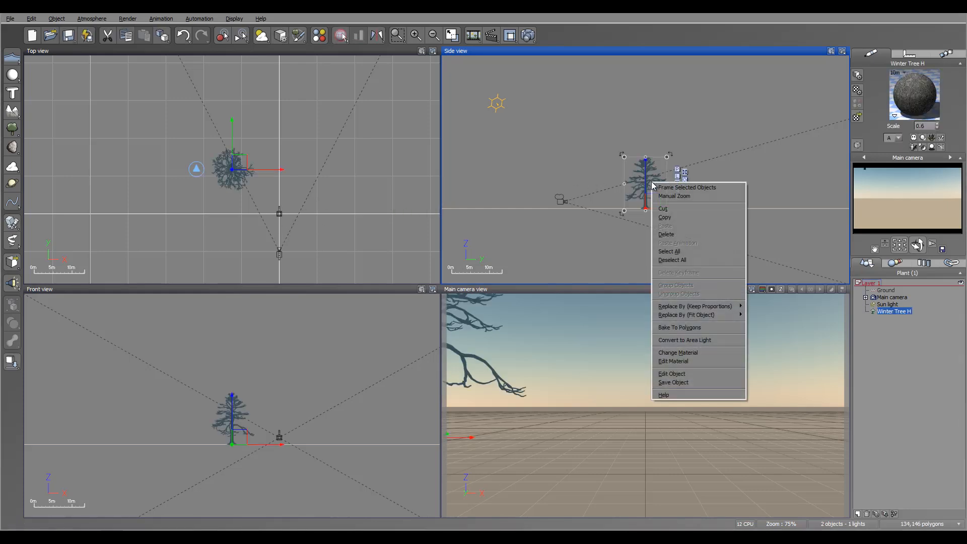
pyautogui.click(703, 378)
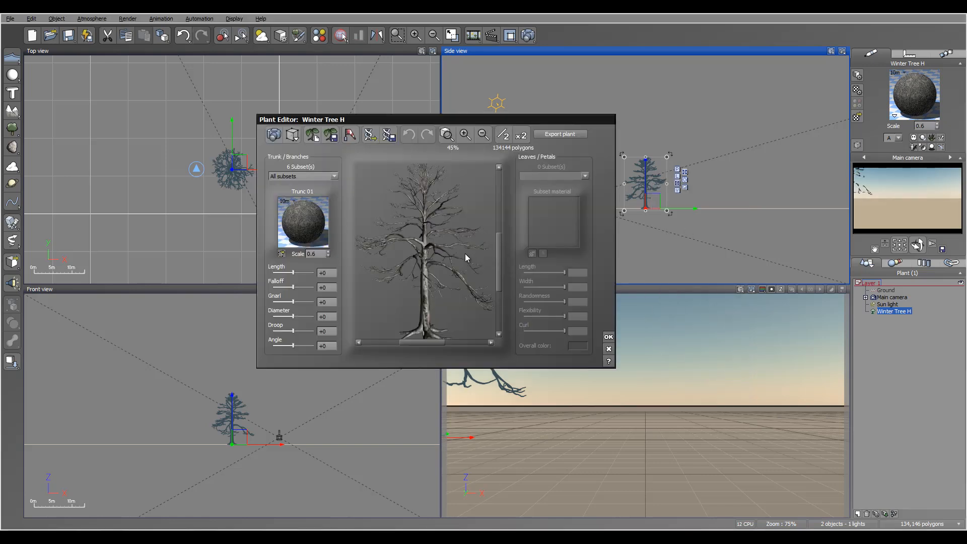
pyautogui.moveTo(494, 255); pyautogui.dragTo(442, 254)
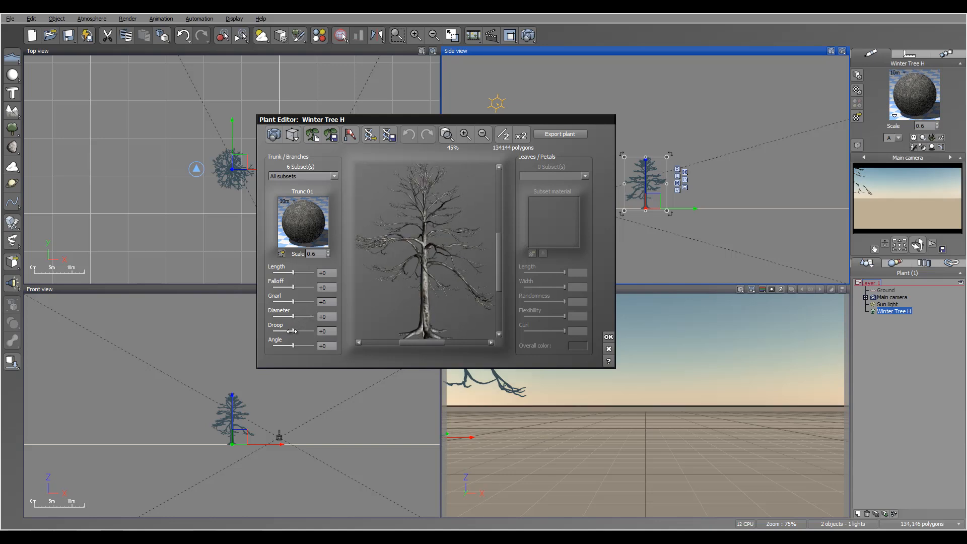
pyautogui.moveTo(293, 301); pyautogui.dragTo(303, 302)
pyautogui.moveTo(447, 277); pyautogui.dragTo(453, 280)
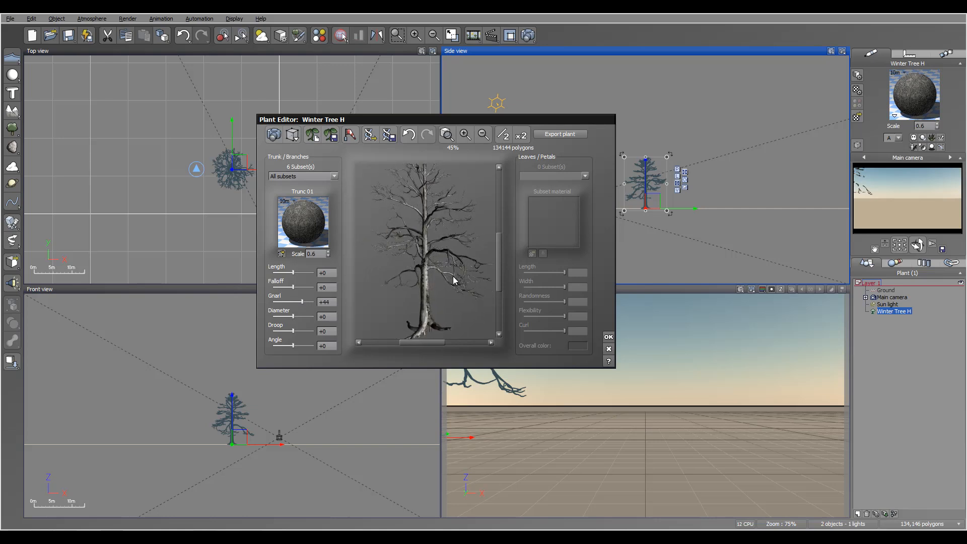
pyautogui.moveTo(305, 300); pyautogui.dragTo(309, 300)
pyautogui.moveTo(450, 255)
pyautogui.mouseDown()
pyautogui.moveTo(415, 249)
pyautogui.moveTo(434, 255)
pyautogui.mouseUp()
# Set the Gnarl of the tree's Roots subset to -96.
pyautogui.click(332, 176)
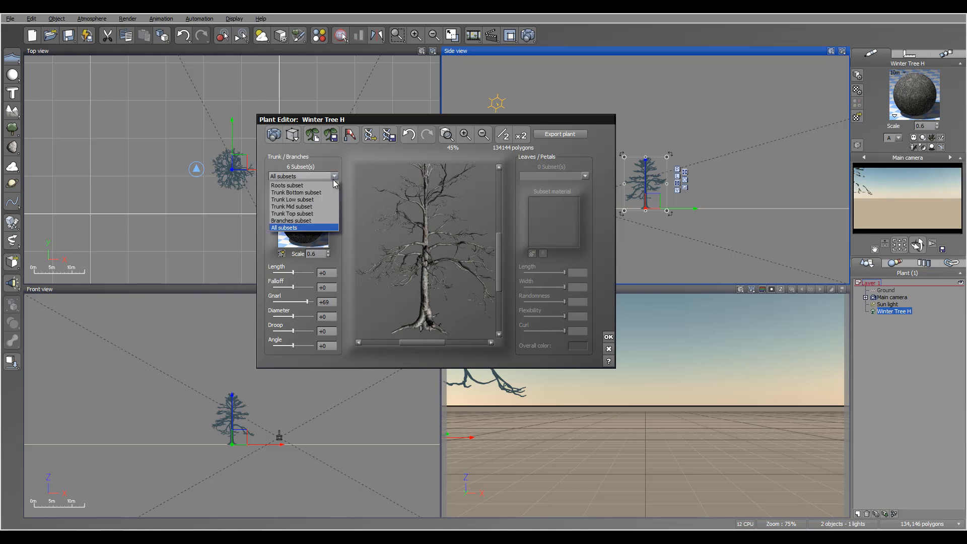
pyautogui.click(312, 186)
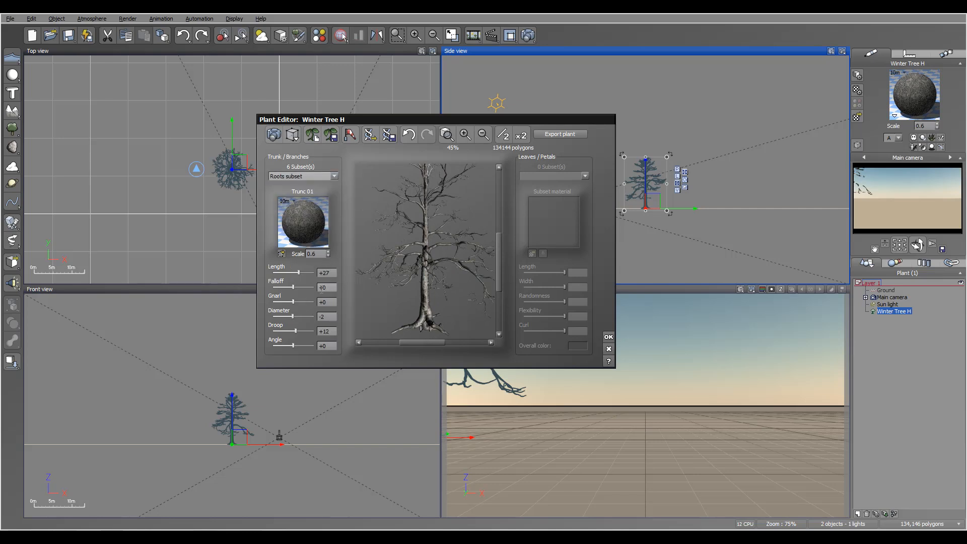
pyautogui.moveTo(303, 299); pyautogui.dragTo(282, 301)
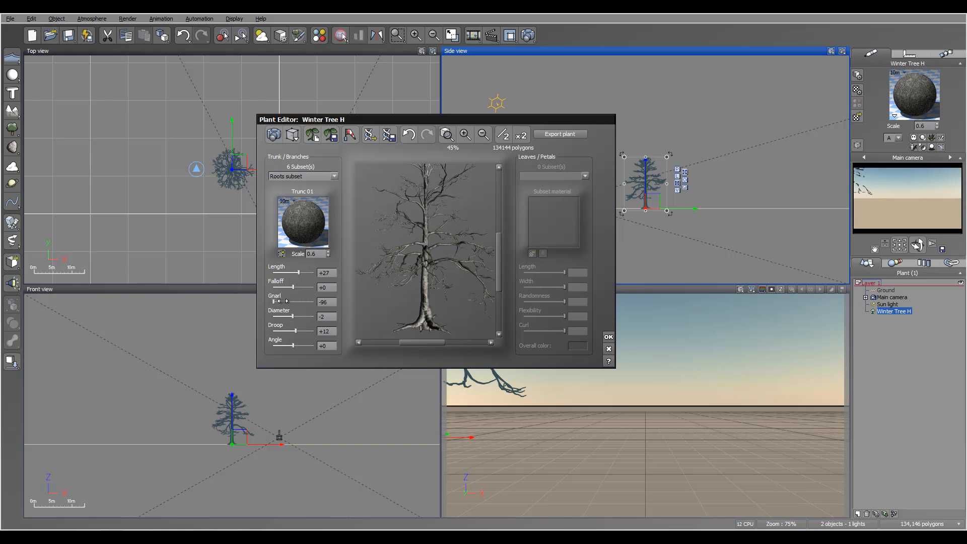
pyautogui.moveTo(426, 285); pyautogui.dragTo(410, 237)
# Set Droop to +15 for all subsets of the tree.
pyautogui.click(307, 176)
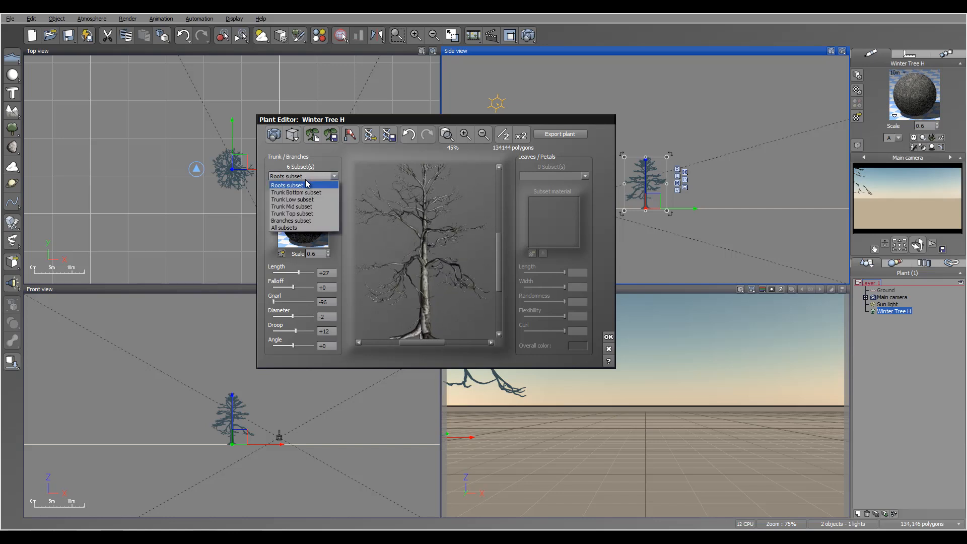
pyautogui.click(308, 228)
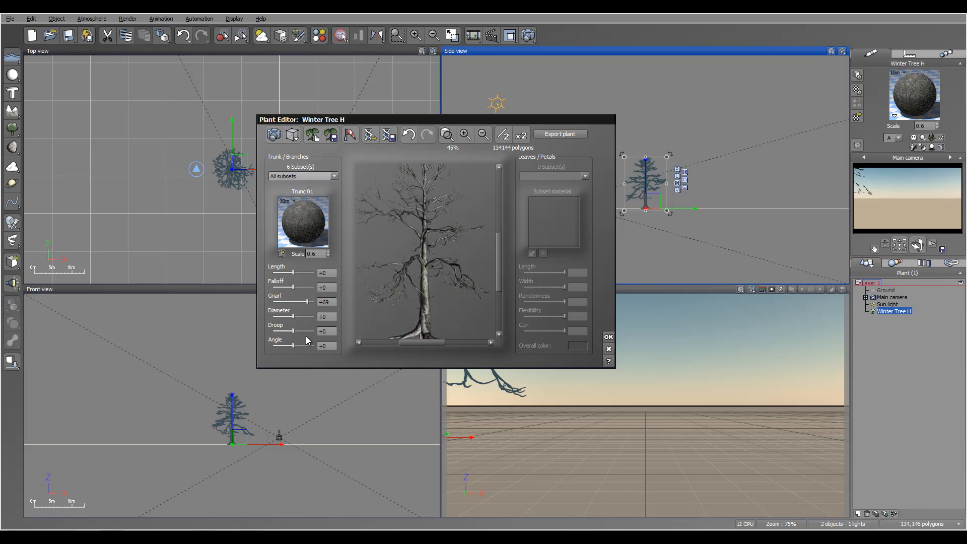
pyautogui.moveTo(297, 331)
pyautogui.mouseDown()
pyautogui.moveTo(307, 331)
pyautogui.moveTo(286, 331)
pyautogui.mouseUp()
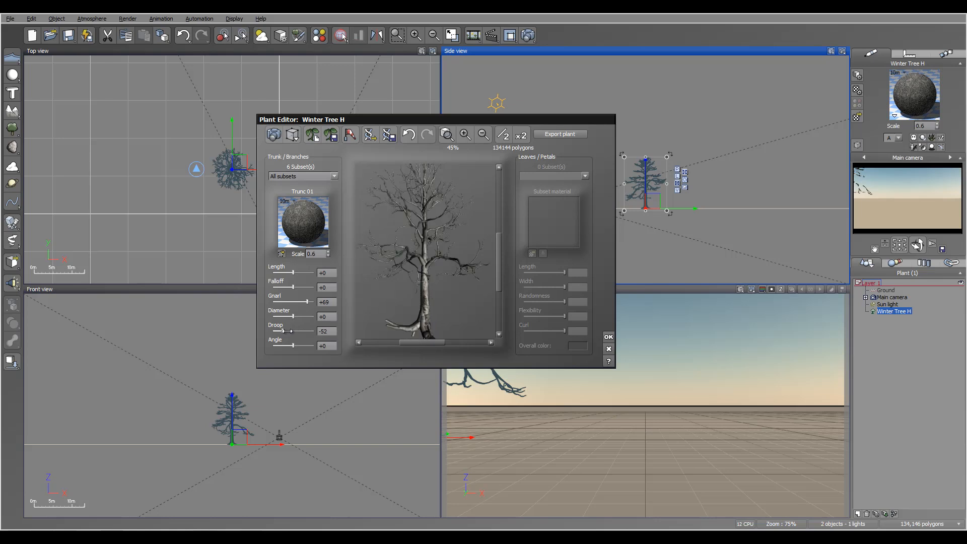
pyautogui.moveTo(297, 332); pyautogui.dragTo(300, 332)
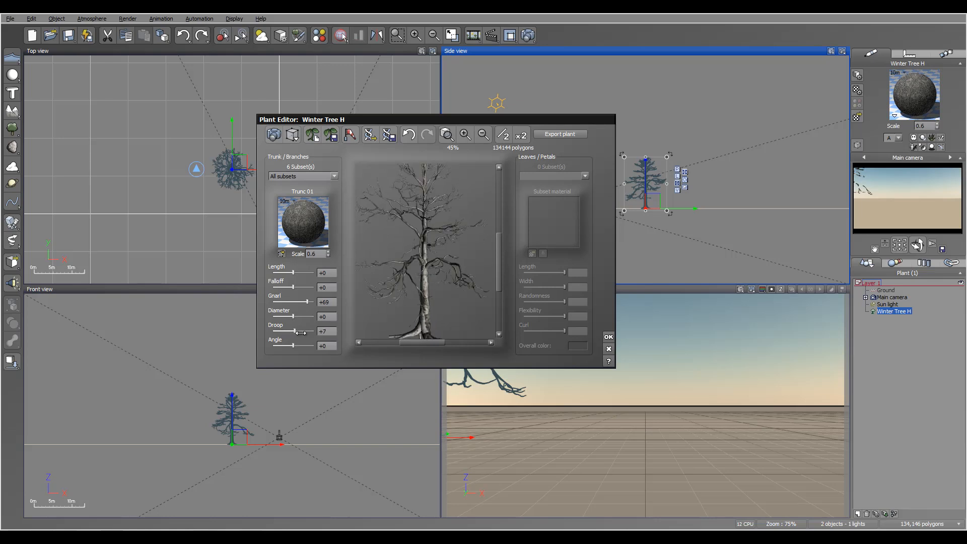
pyautogui.moveTo(444, 212); pyautogui.dragTo(480, 226)
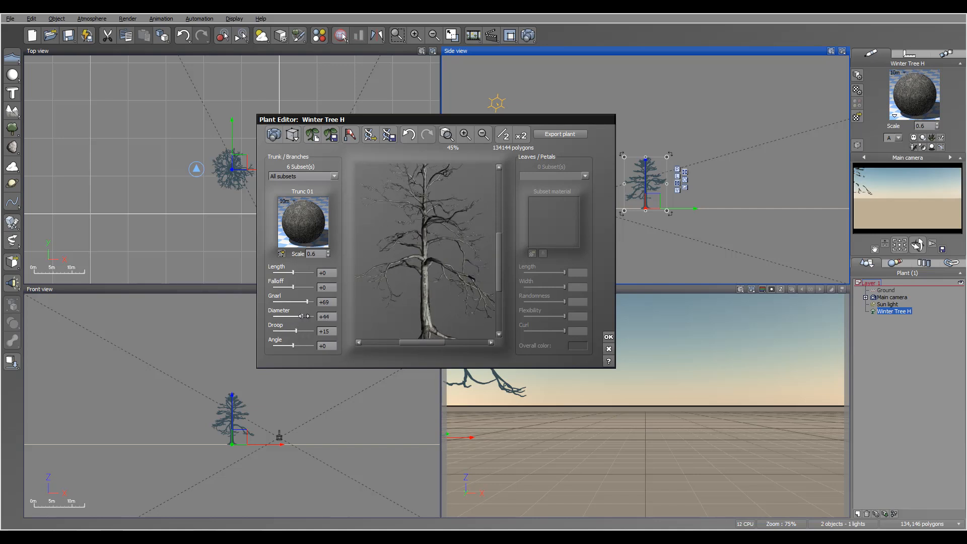
# Set the tree's Diameter to +15 and Angle to +54 for all subsets, and accept the plant edits.
pyautogui.moveTo(304, 316); pyautogui.dragTo(290, 316)
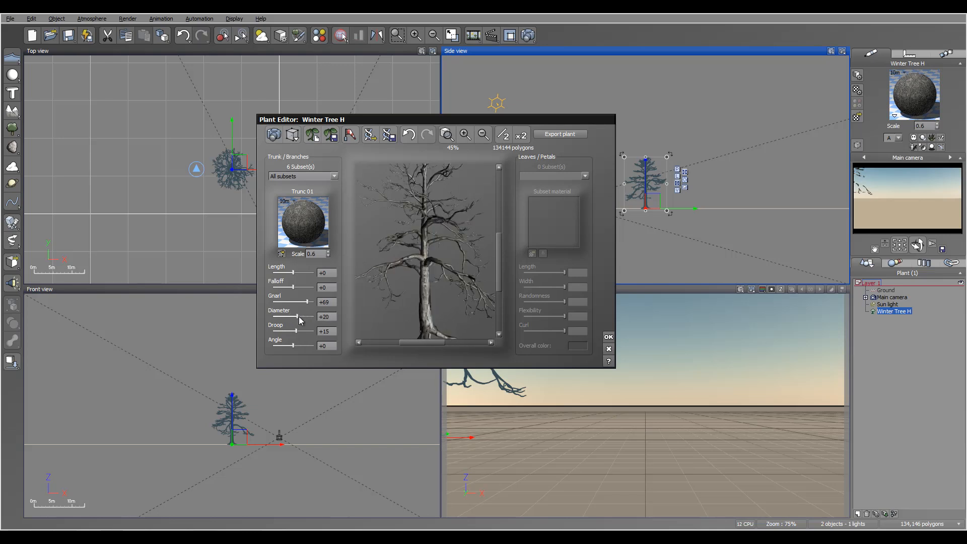
pyautogui.moveTo(433, 270)
pyautogui.mouseDown()
pyautogui.moveTo(396, 262)
pyautogui.moveTo(437, 275)
pyautogui.mouseUp()
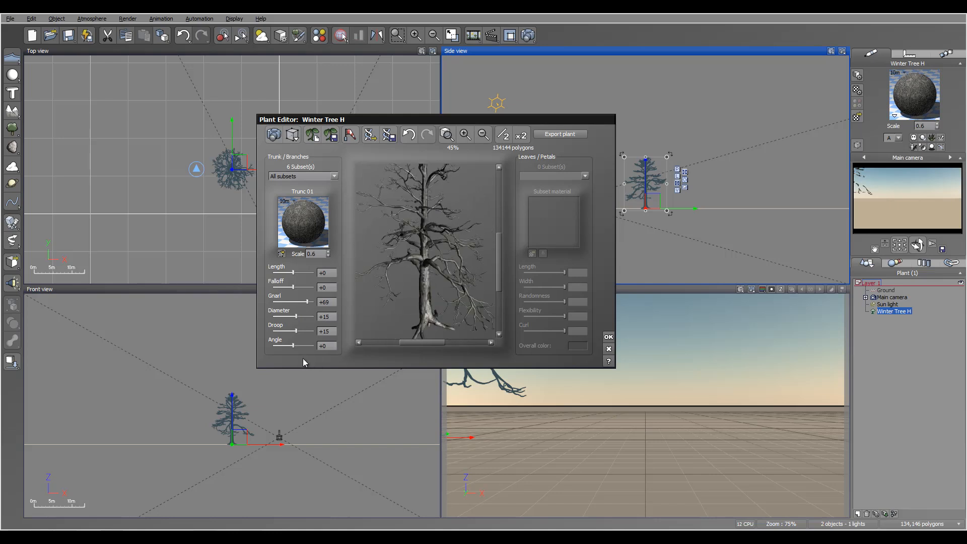
pyautogui.moveTo(300, 346); pyautogui.dragTo(307, 347)
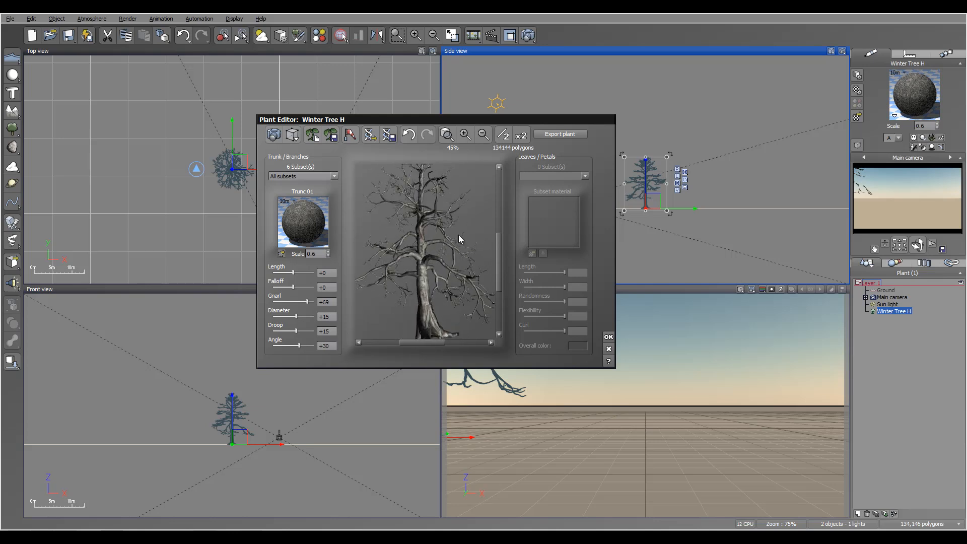
pyautogui.moveTo(292, 348); pyautogui.dragTo(304, 346)
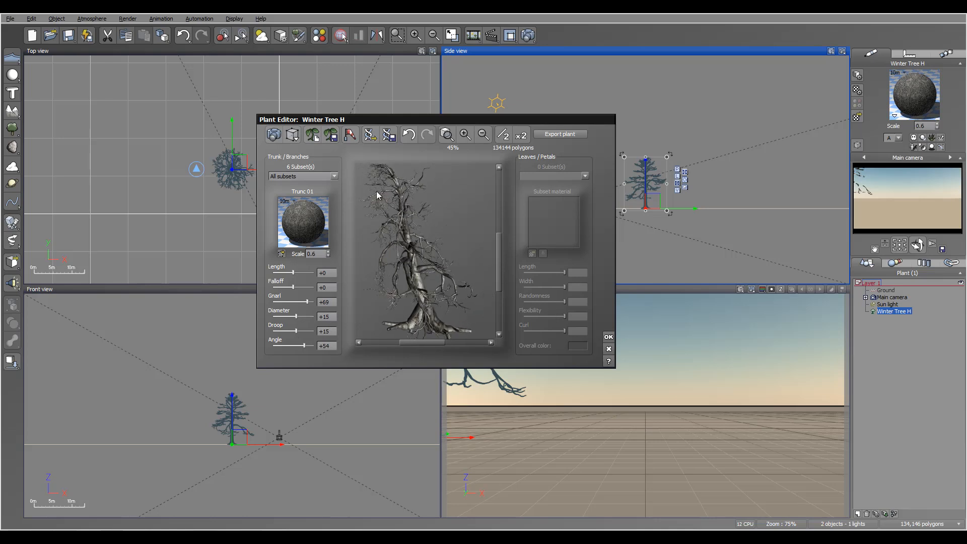
pyautogui.click(609, 338)
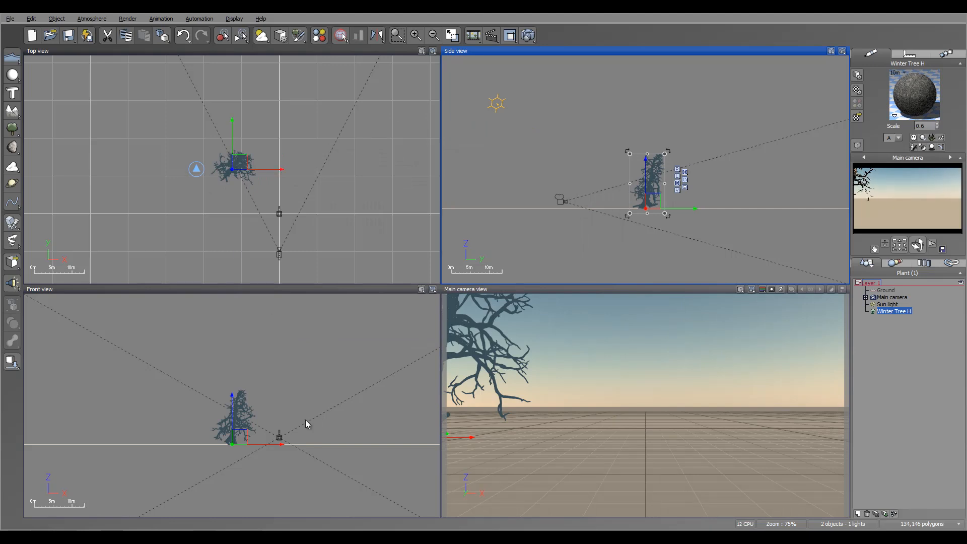
# Raise the tree above the ground near the camera's centre line and tilt it sideways in the front view.
pyautogui.moveTo(283, 414); pyautogui.dragTo(323, 400)
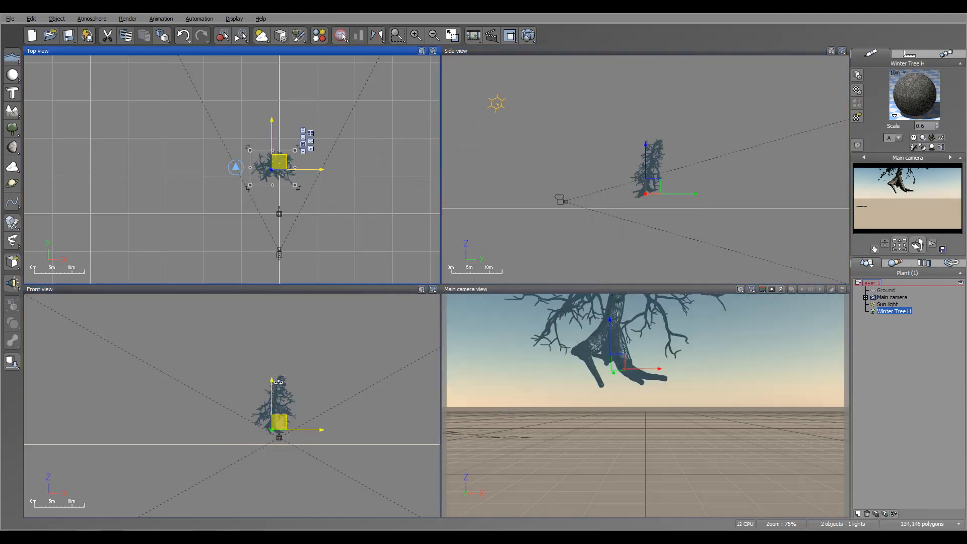
pyautogui.moveTo(296, 444)
pyautogui.mouseDown()
pyautogui.moveTo(273, 447)
pyautogui.moveTo(282, 434)
pyautogui.mouseUp()
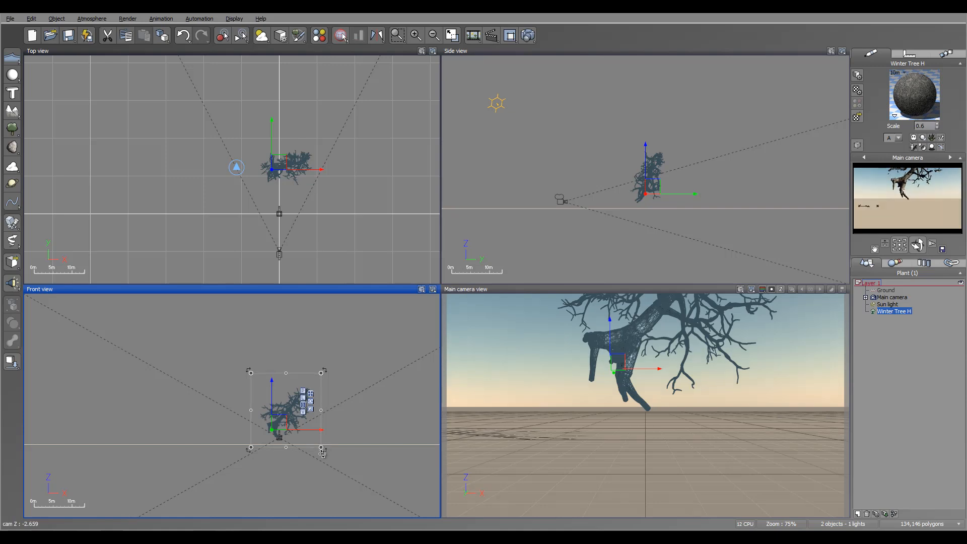
pyautogui.moveTo(323, 448); pyautogui.dragTo(325, 453)
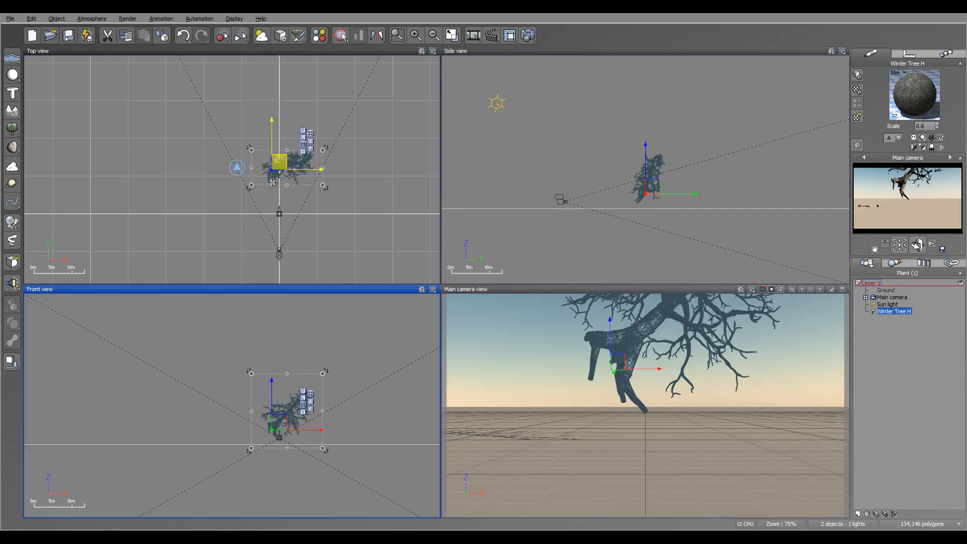
# Move the tree closer to the main camera, rotate it in the top view and lower it slightly.
pyautogui.moveTo(279, 163); pyautogui.dragTo(270, 190)
pyautogui.moveTo(319, 217); pyautogui.dragTo(329, 180)
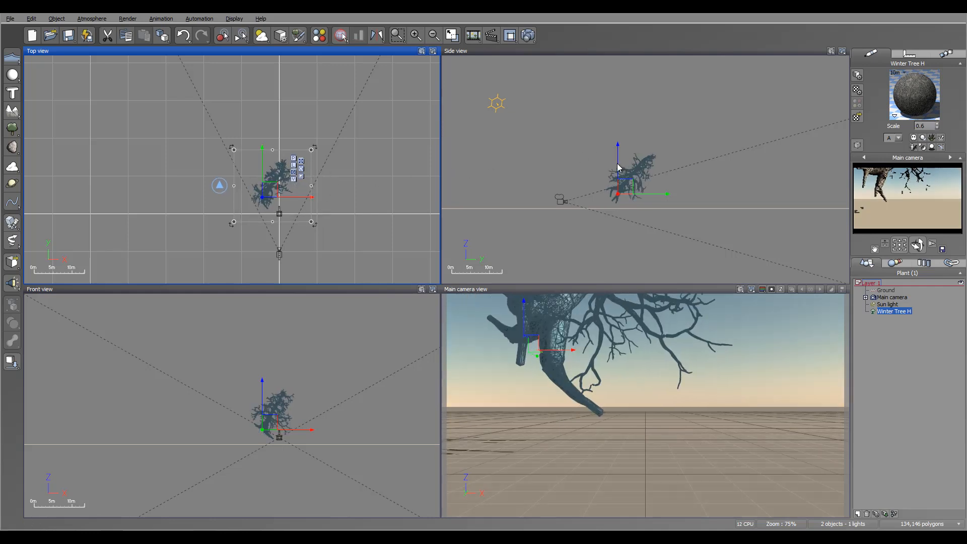
pyautogui.moveTo(619, 165); pyautogui.dragTo(557, 135, button='right')
pyautogui.click(591, 165)
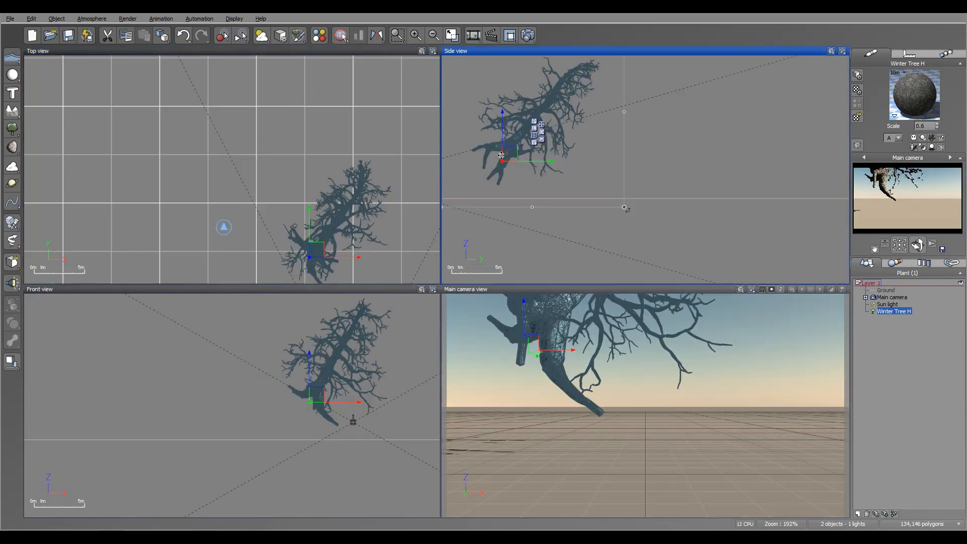
pyautogui.moveTo(503, 159); pyautogui.dragTo(497, 167)
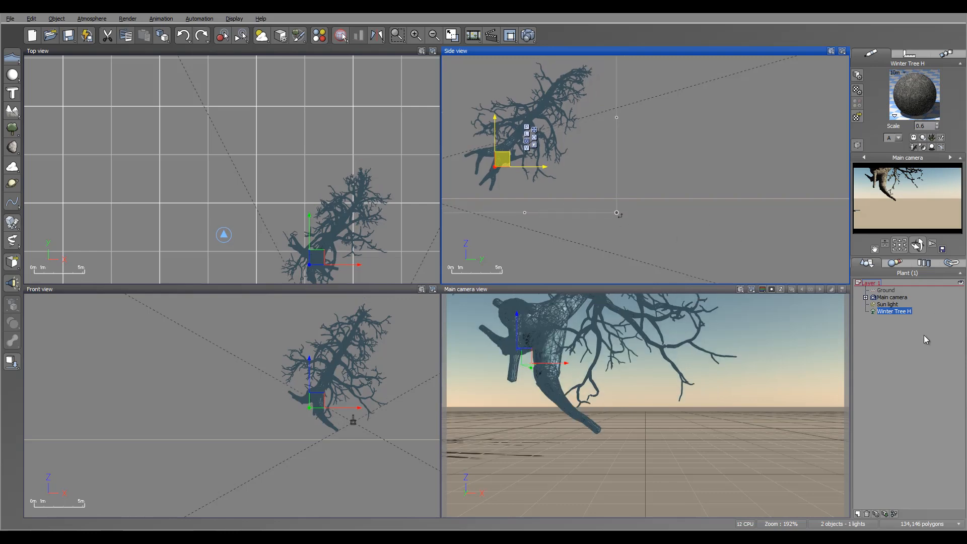
# Reposition the main camera farther back and higher, at a height of about 6.33 m, to frame the tilted tree.
pyautogui.click(897, 298)
pyautogui.moveTo(655, 162); pyautogui.dragTo(587, 120)
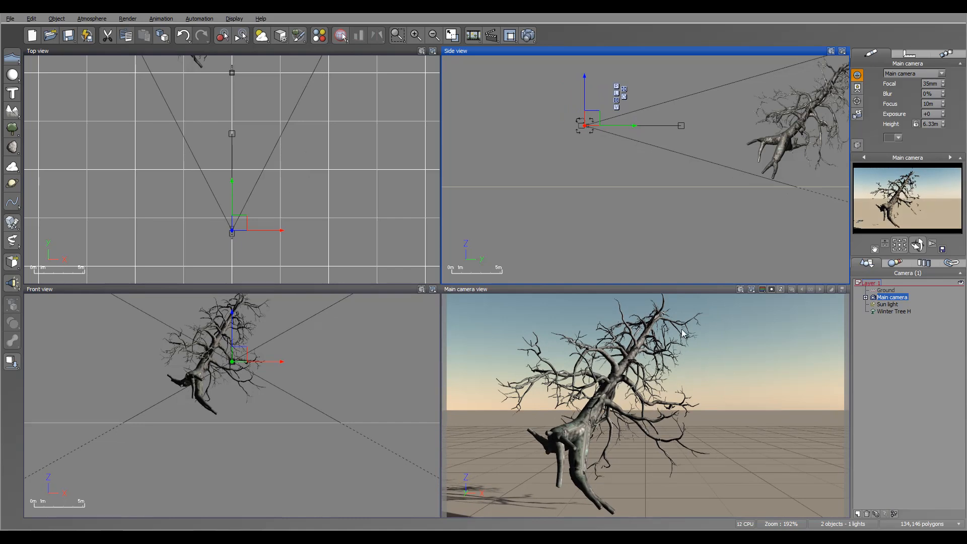
pyautogui.moveTo(286, 159); pyautogui.dragTo(360, 184, button='right')
pyautogui.moveTo(312, 252); pyautogui.dragTo(301, 199)
pyautogui.moveTo(339, 152); pyautogui.dragTo(335, 216, button='right')
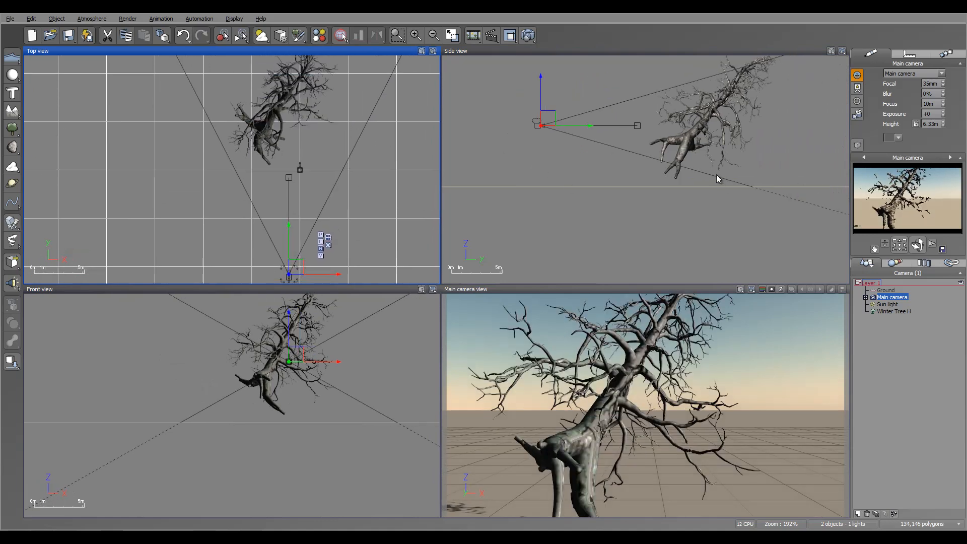
pyautogui.moveTo(775, 132); pyautogui.dragTo(737, 147, button='right')
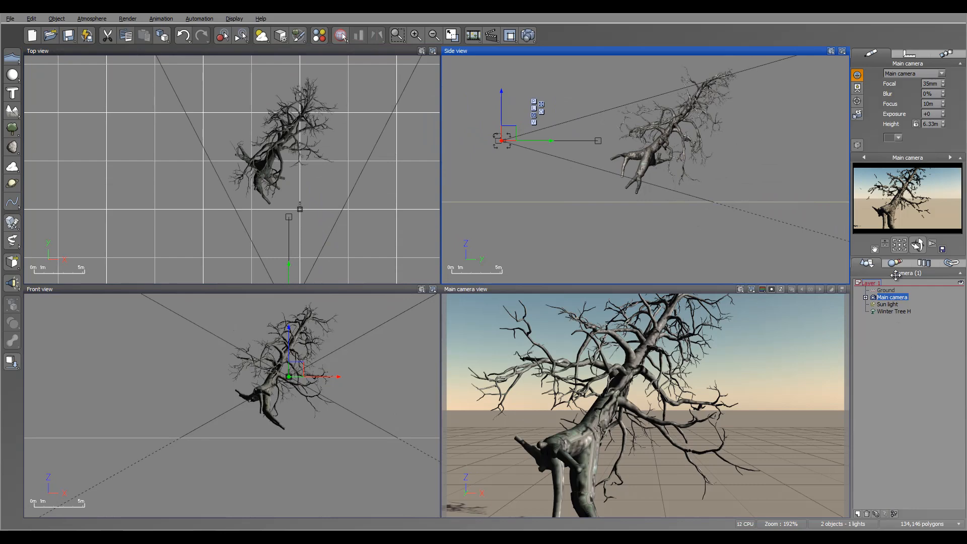
# Open the winter tree's Trunc 01 material for editing and change its type to EcoSystem.
pyautogui.click(894, 311)
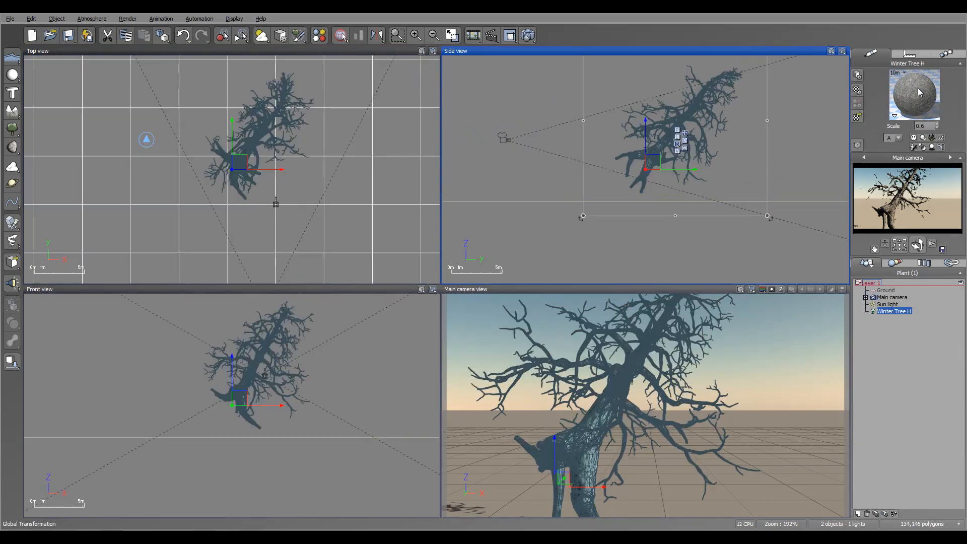
pyautogui.doubleClick(917, 88)
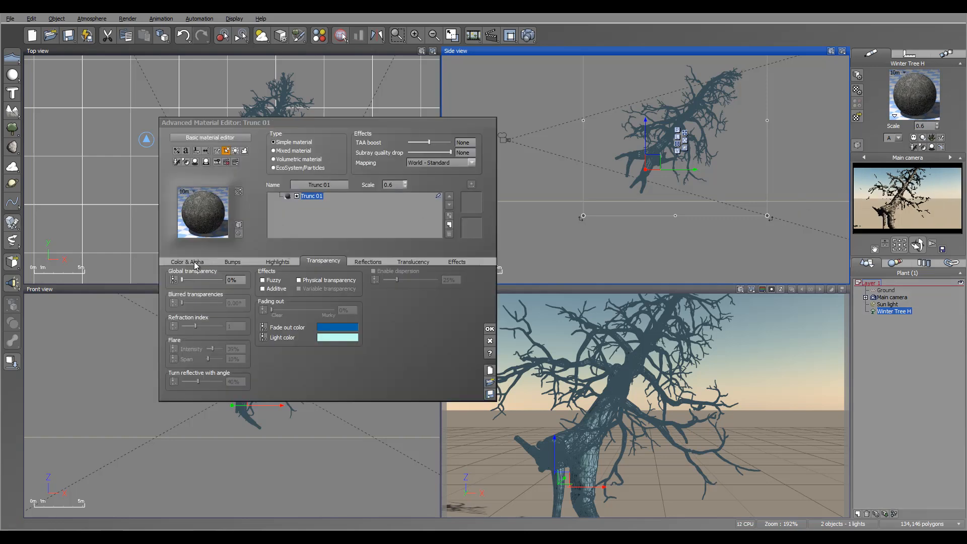
pyautogui.click(310, 166)
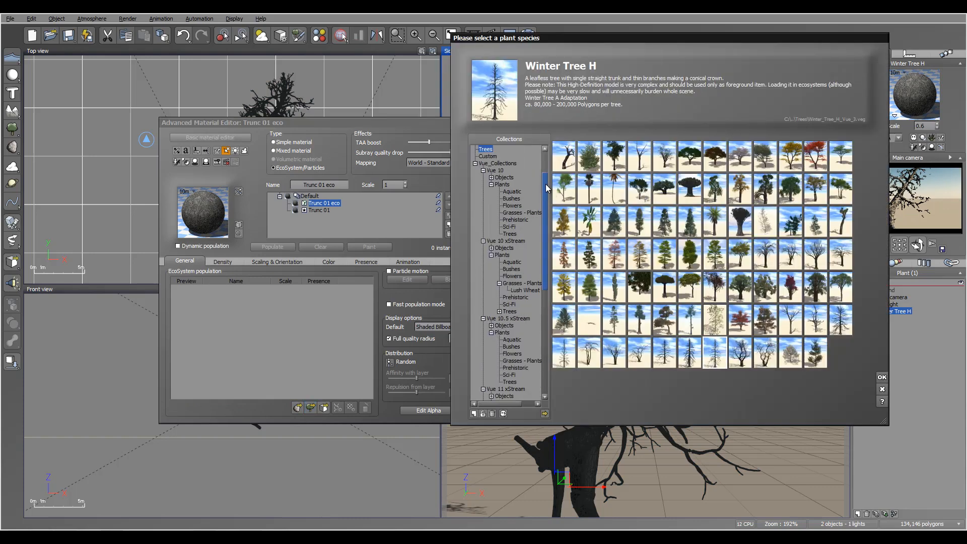
# Add Small Grassfield Plant from the Grasses - Plants collection to the EcoSystem and populate the tree with it.
pyautogui.moveTo(546, 184); pyautogui.dragTo(548, 140)
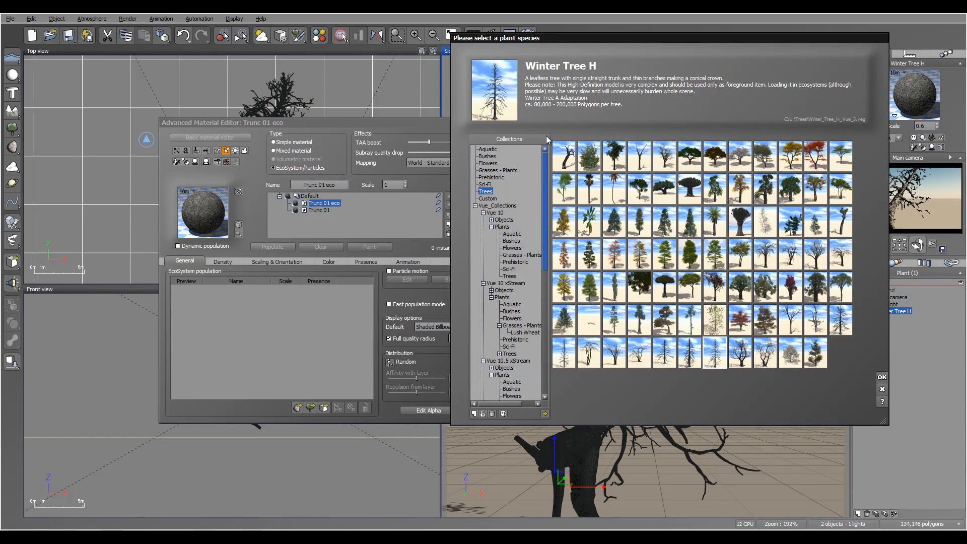
pyautogui.click(498, 171)
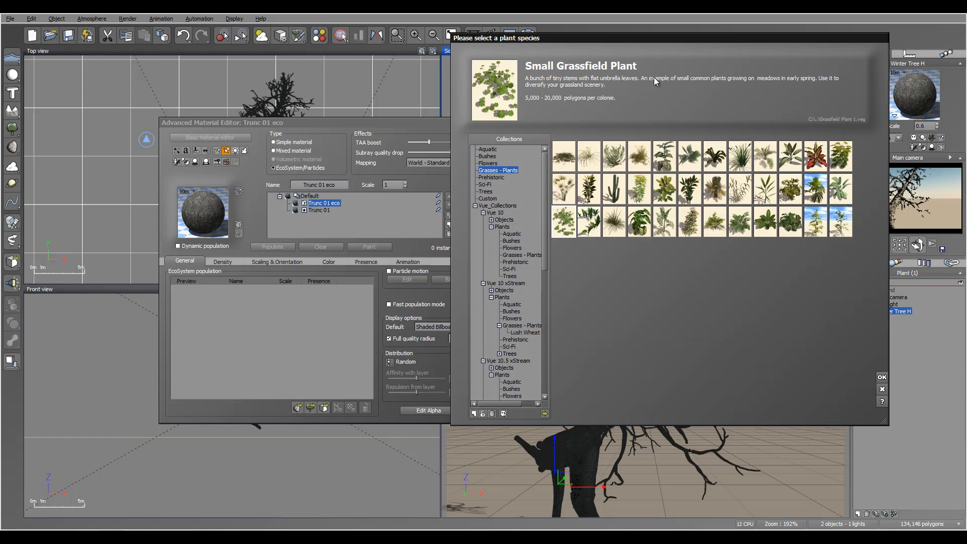
pyautogui.click(882, 379)
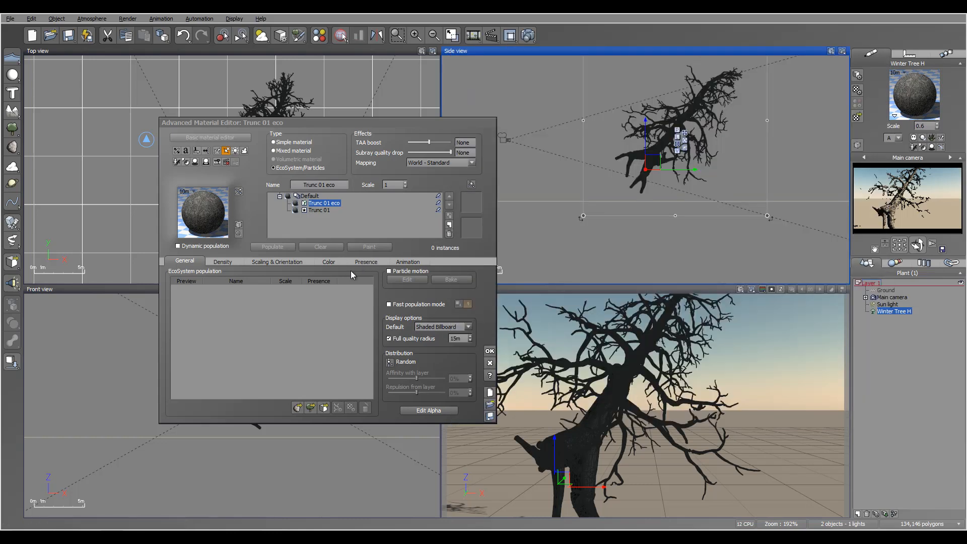
pyautogui.click(267, 246)
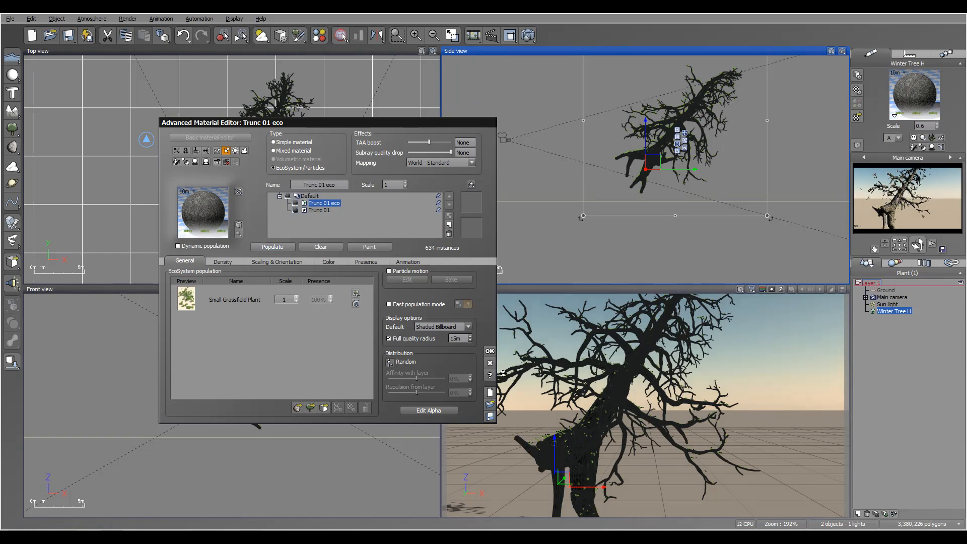
# Increase the EcoSystem's overall scaling to 1.18 and its overall density to 95%, and repopulate the tree.
pyautogui.click(227, 262)
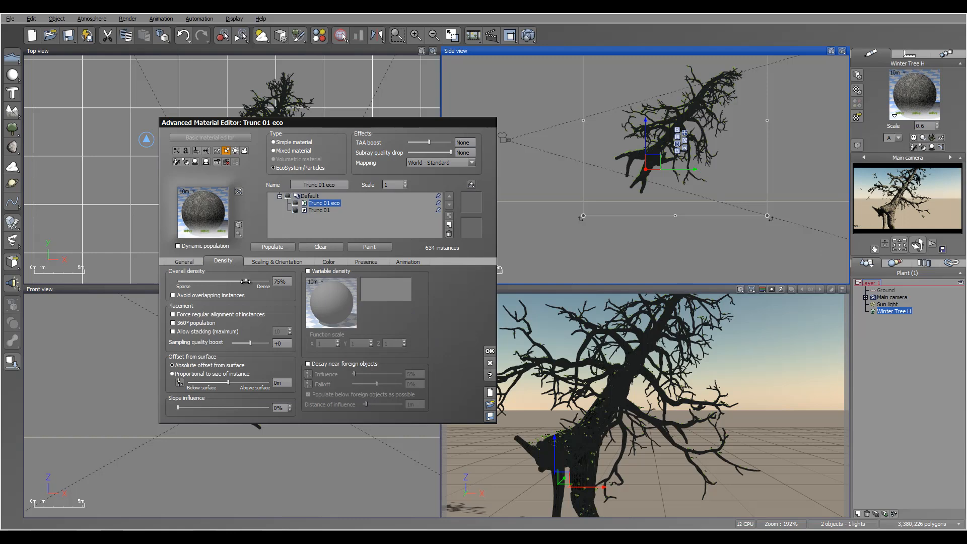
pyautogui.click(269, 248)
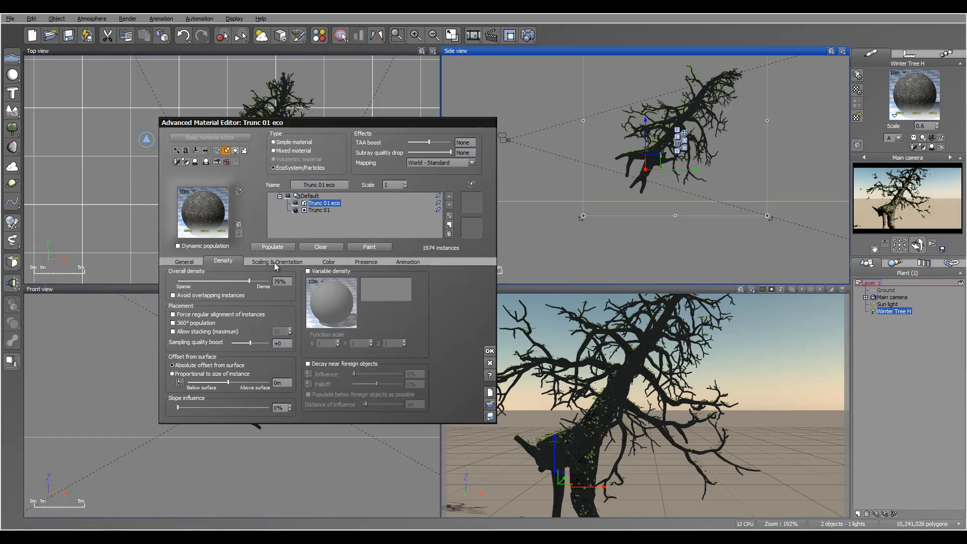
pyautogui.click(276, 263)
pyautogui.click(273, 247)
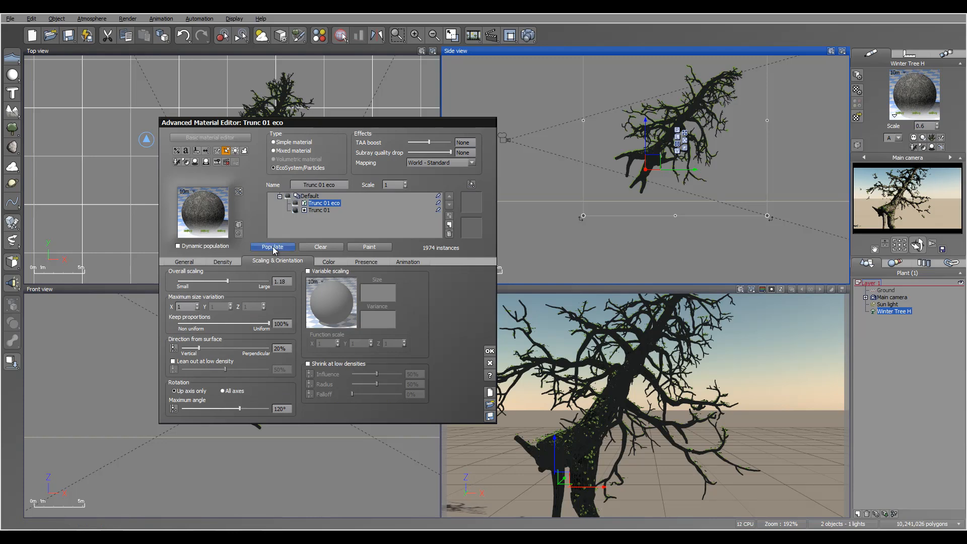
pyautogui.click(222, 262)
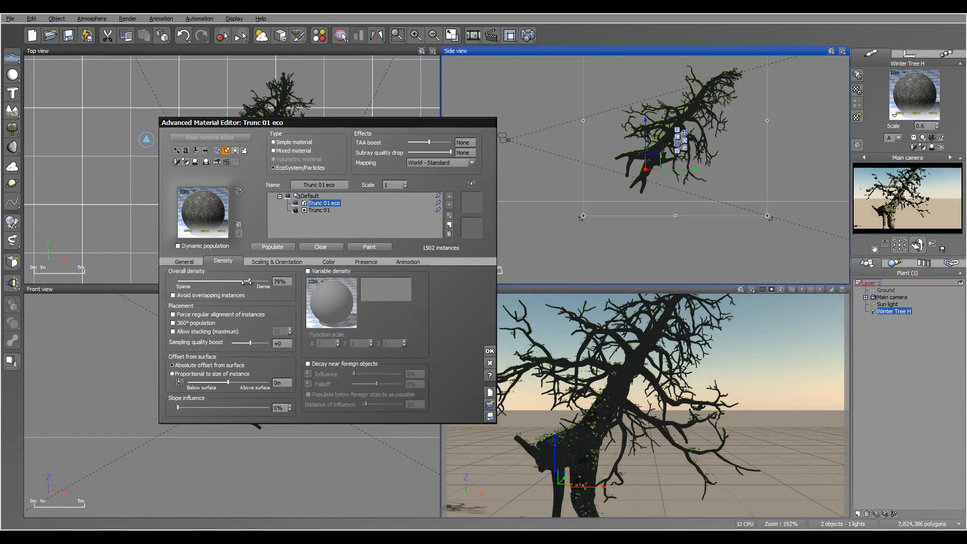
pyautogui.click(277, 246)
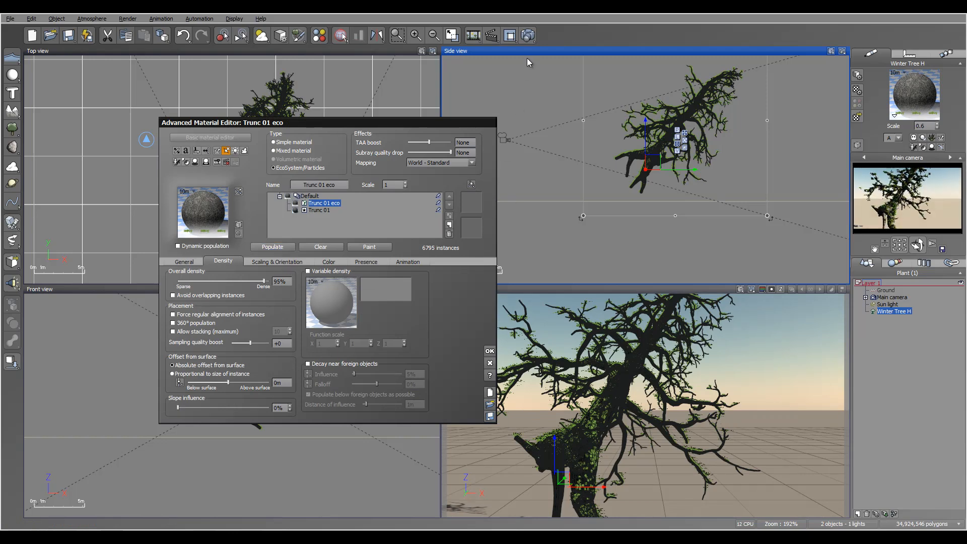
# Set the render to go to screen at 800x450, render the scene and close the finished render.
pyautogui.click(528, 36)
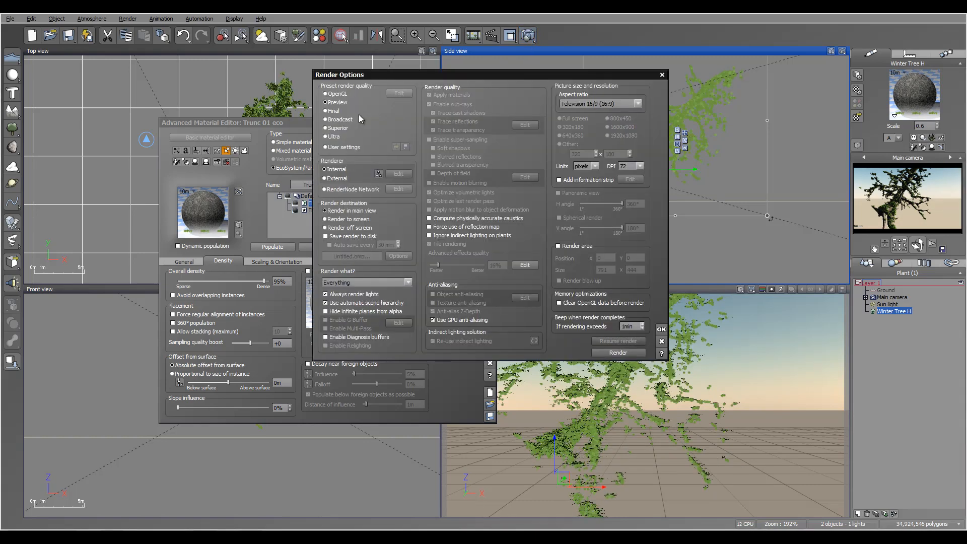
pyautogui.click(337, 221)
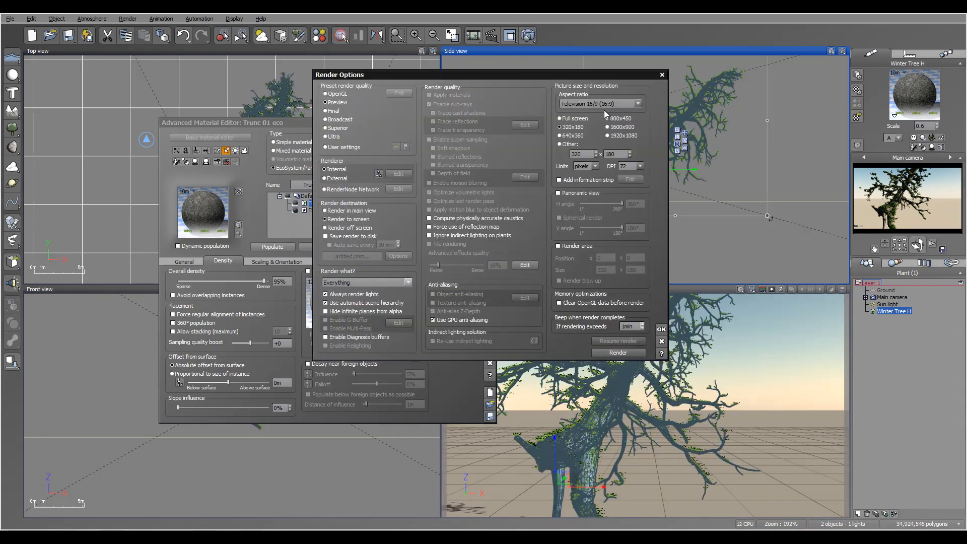
pyautogui.click(608, 118)
pyautogui.click(618, 353)
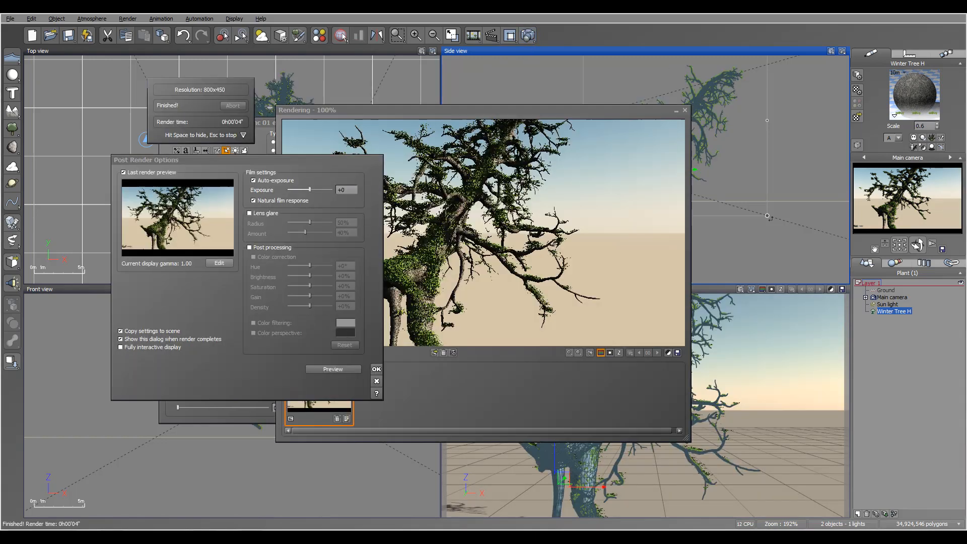
pyautogui.click(376, 370)
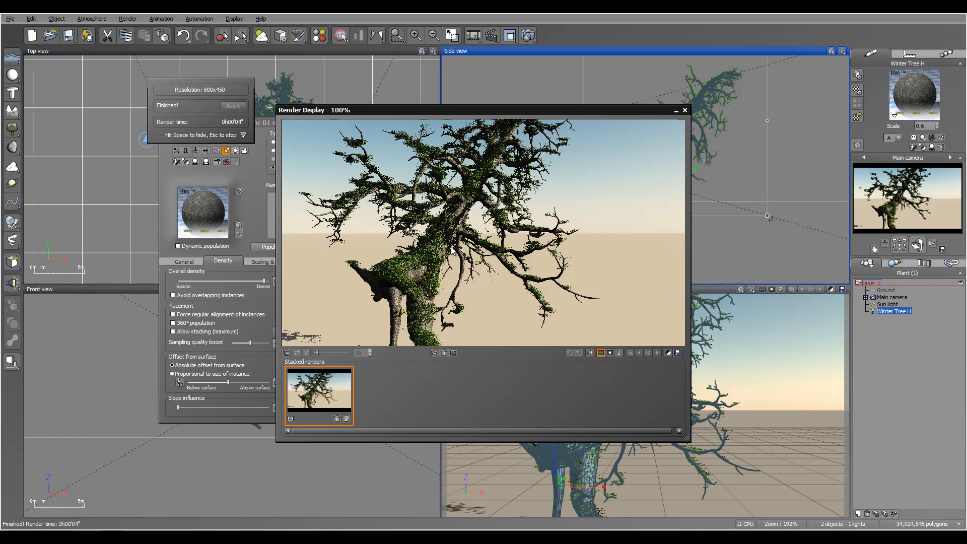
pyautogui.click(684, 109)
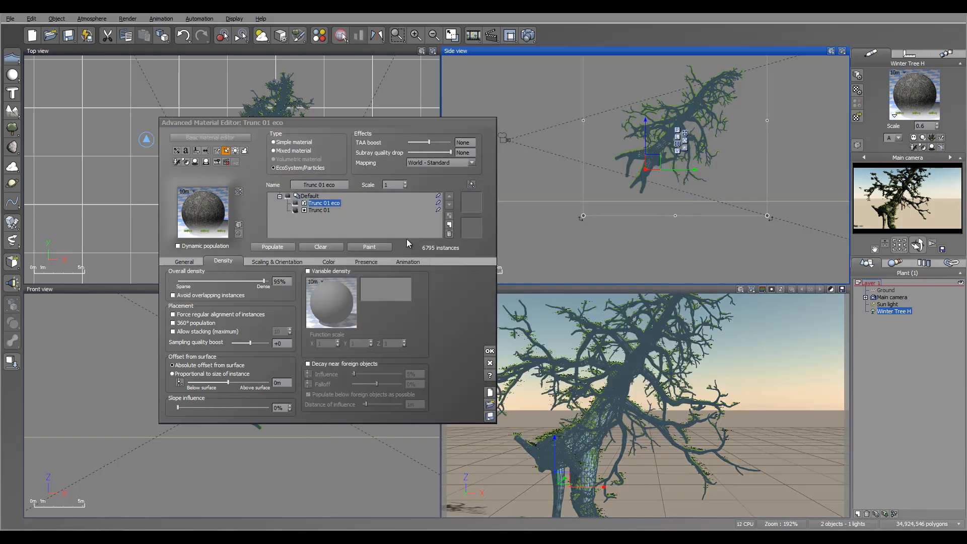
# Add a second EcoSystem layer from the Trunc 01 material and populate it with the Long Grass plant.
pyautogui.click(318, 211)
pyautogui.click(294, 168)
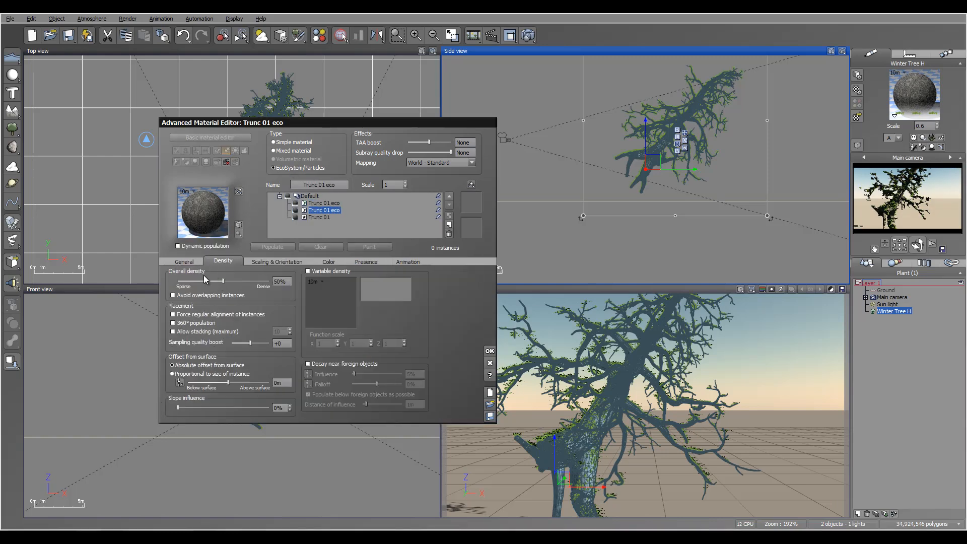
pyautogui.click(184, 262)
pyautogui.click(310, 408)
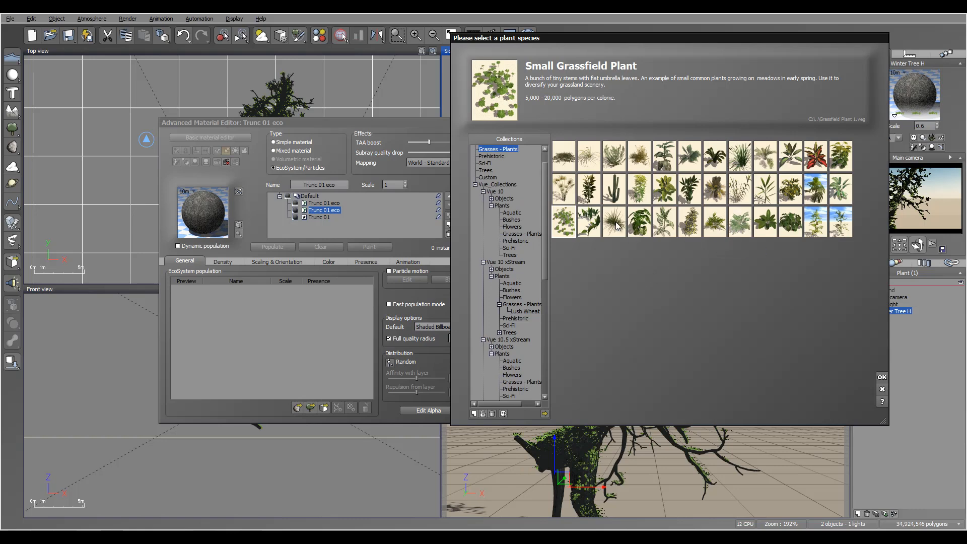
pyautogui.click(614, 220)
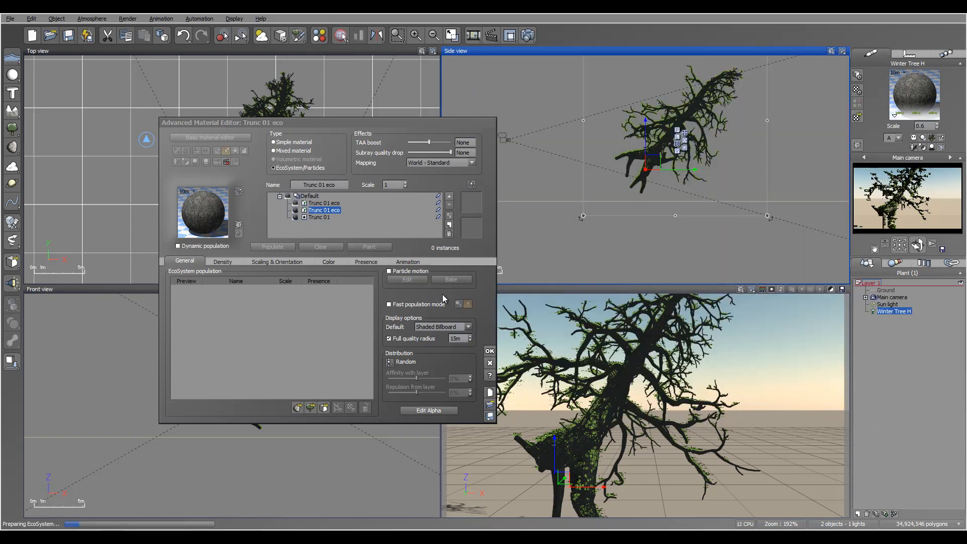
pyautogui.click(883, 377)
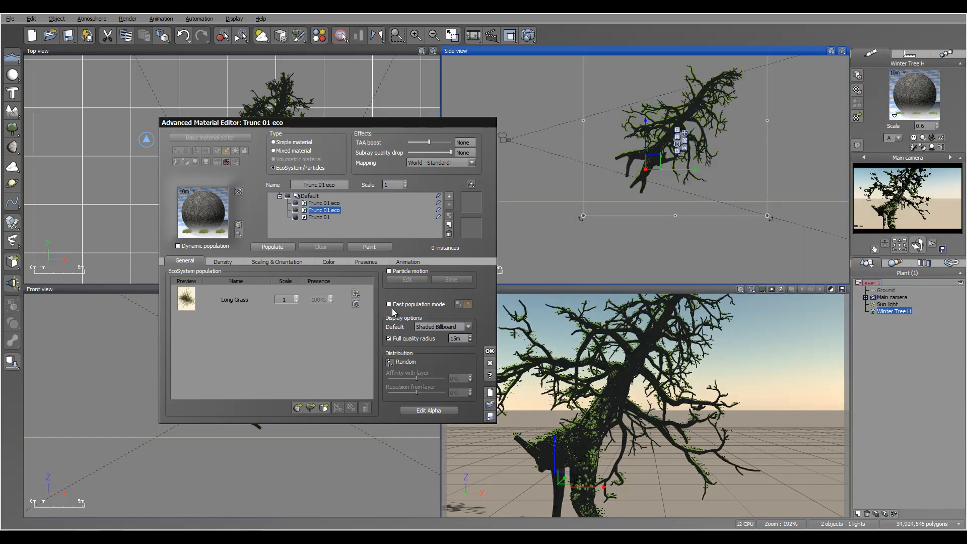
pyautogui.click(228, 262)
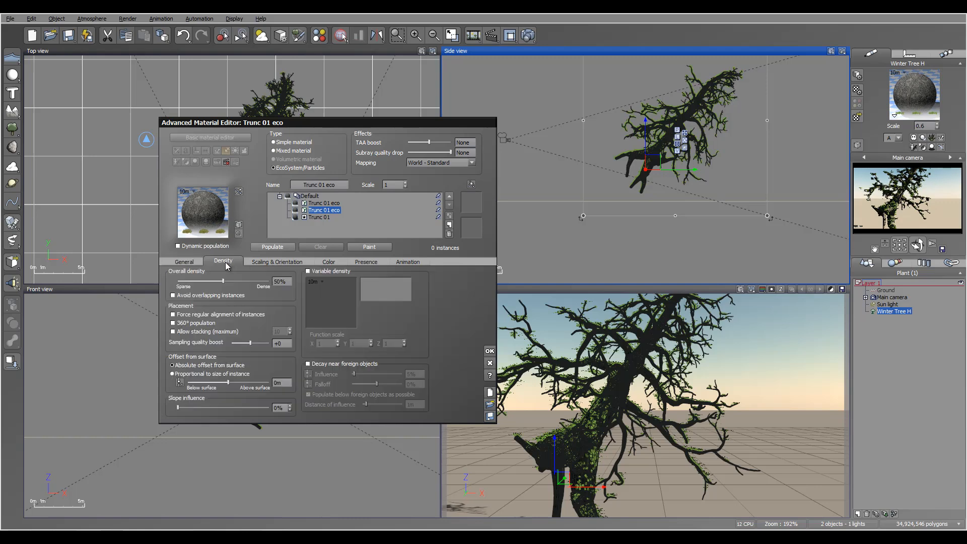
pyautogui.click(274, 248)
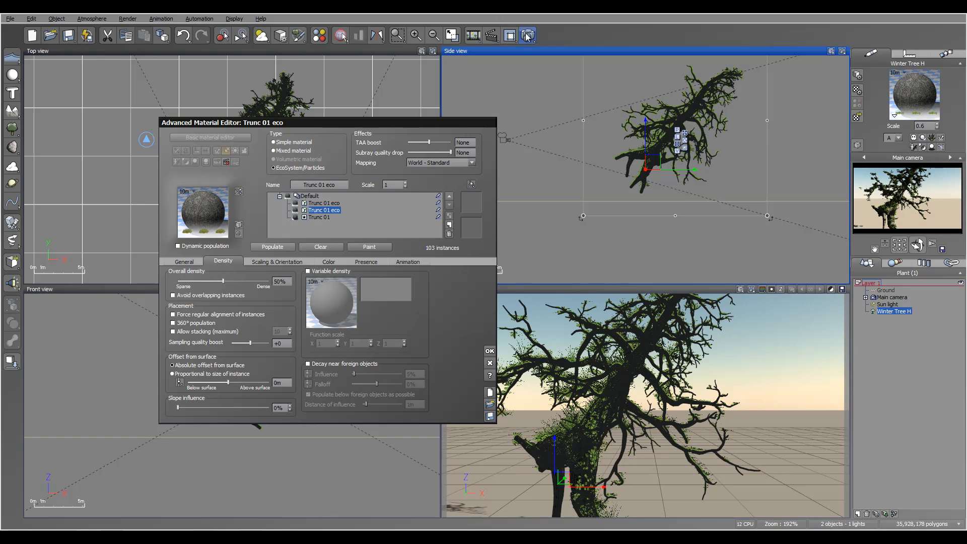
# Render the tree with the long grass to check its look, and close the render.
pyautogui.click(341, 36)
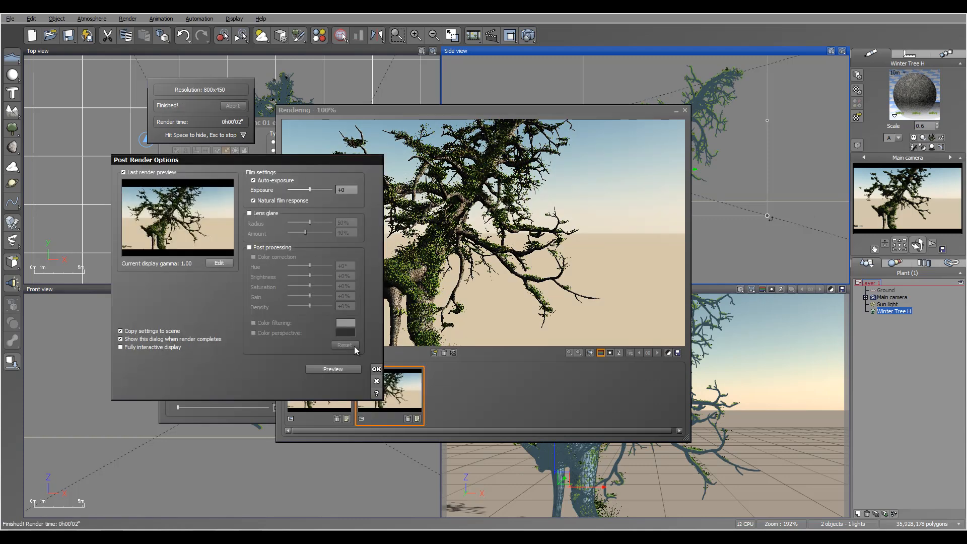
pyautogui.click(376, 370)
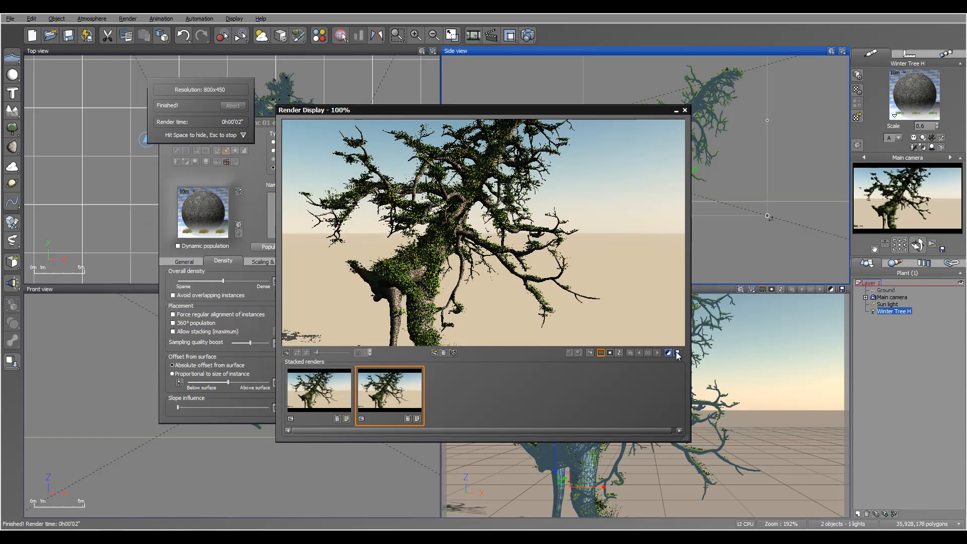
pyautogui.click(684, 112)
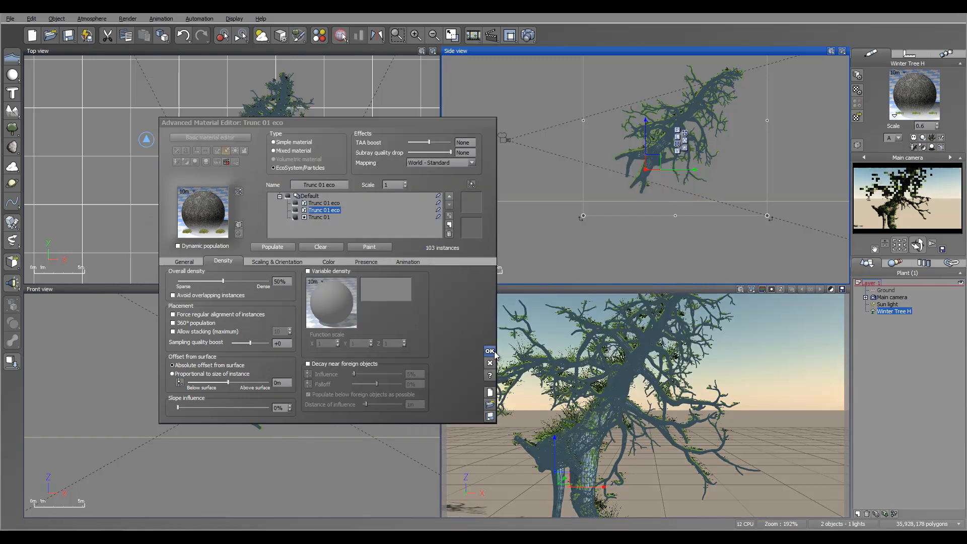
# Move the main camera farther back at a height of about 6.75 m and shift it slightly sideways in the top view.
pyautogui.click(892, 297)
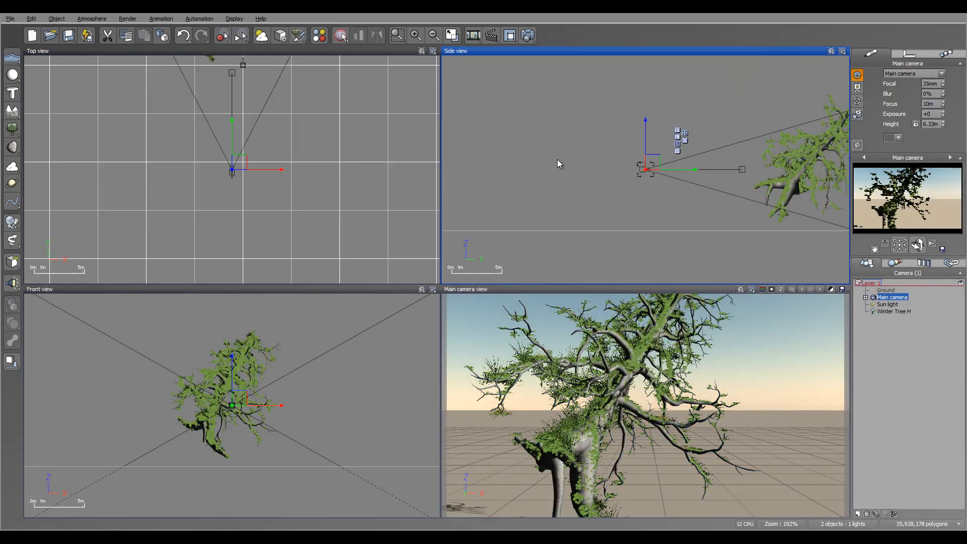
pyautogui.moveTo(612, 158)
pyautogui.mouseDown()
pyautogui.moveTo(611, 168)
pyautogui.moveTo(624, 159)
pyautogui.mouseUp()
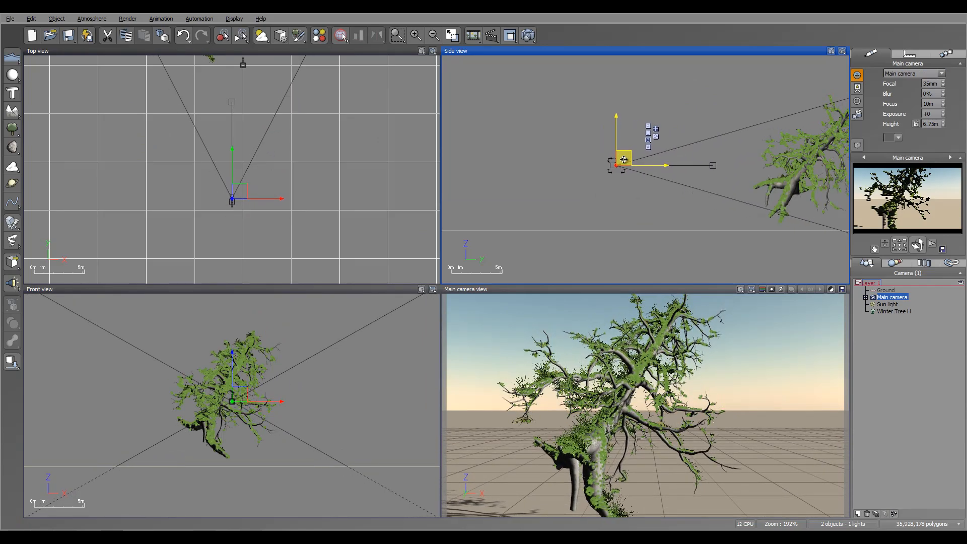
pyautogui.moveTo(184, 153); pyautogui.dragTo(190, 201, button='right')
pyautogui.moveTo(237, 246)
pyautogui.mouseDown()
pyautogui.moveTo(222, 243)
pyautogui.moveTo(239, 243)
pyautogui.mouseUp()
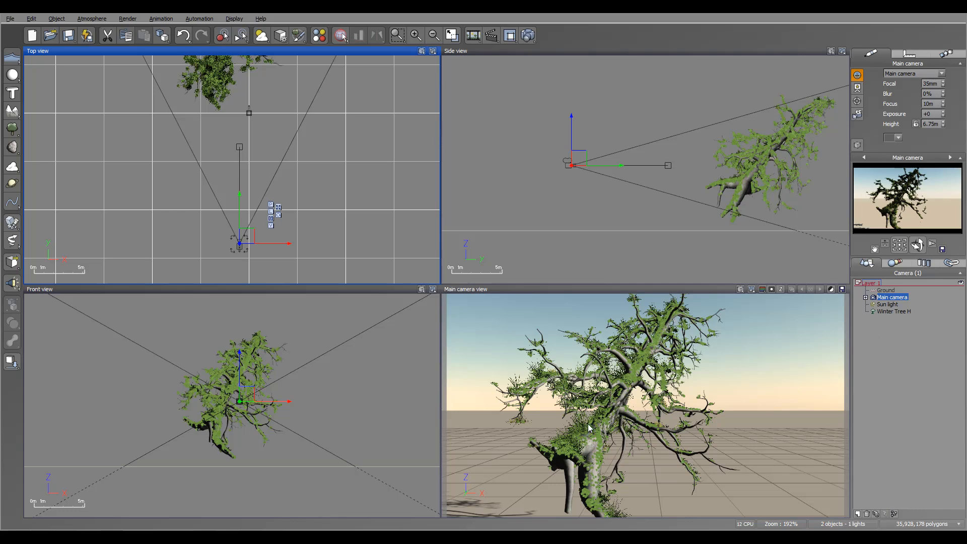
# Reopen the winter tree's material and turn its Trunc 01 layer into a third EcoSystem layer.
pyautogui.click(895, 312)
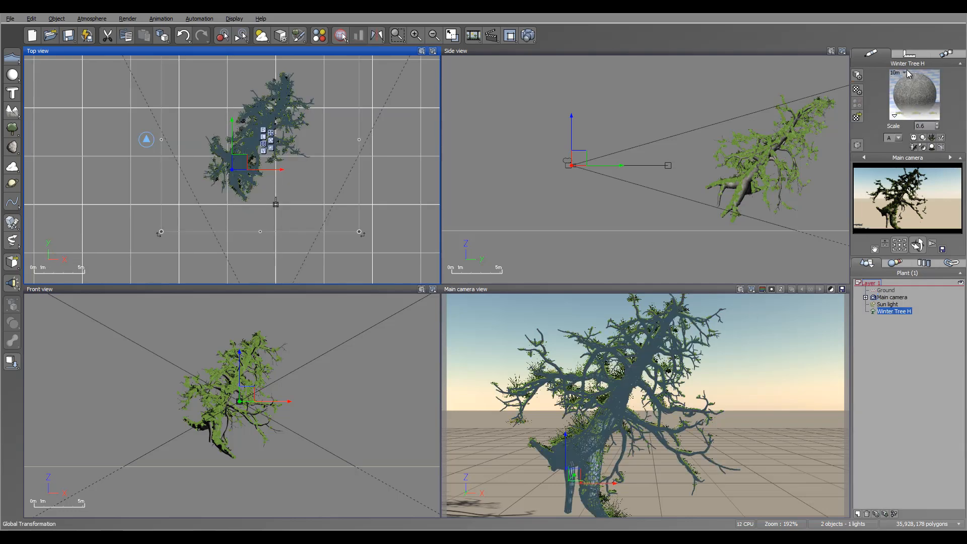
pyautogui.doubleClick(913, 91)
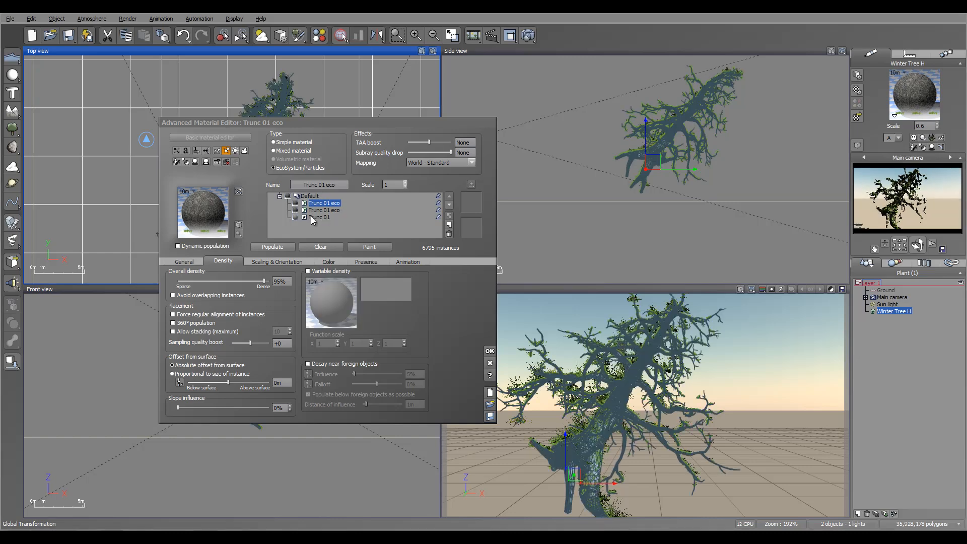
pyautogui.click(319, 217)
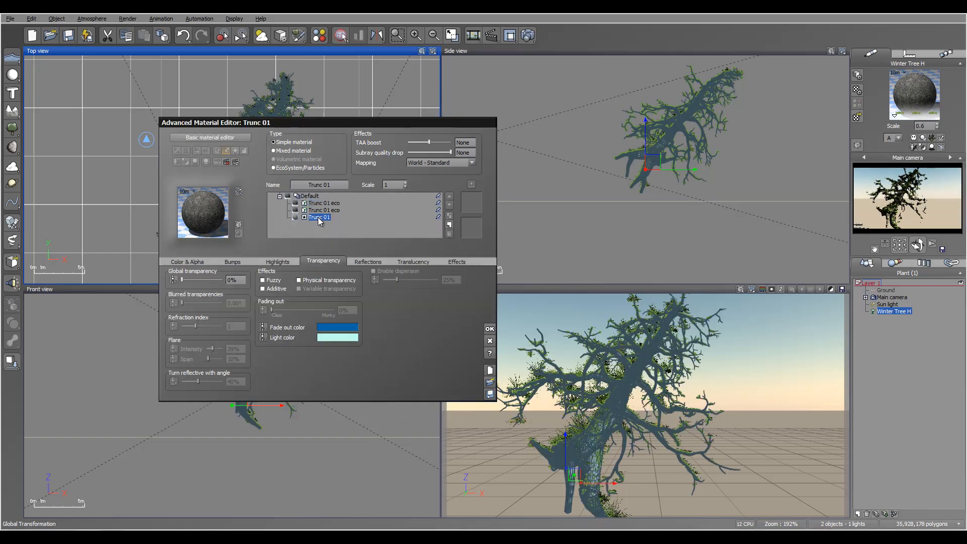
pyautogui.click(300, 167)
# Add the Roots plant from the Trees collection to the third EcoSystem layer and populate it.
pyautogui.click(181, 262)
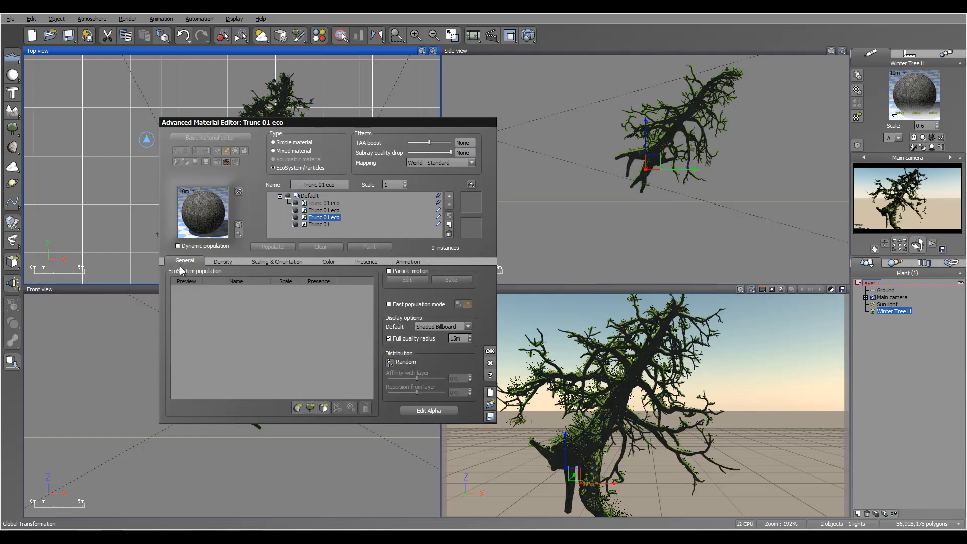
pyautogui.click(311, 408)
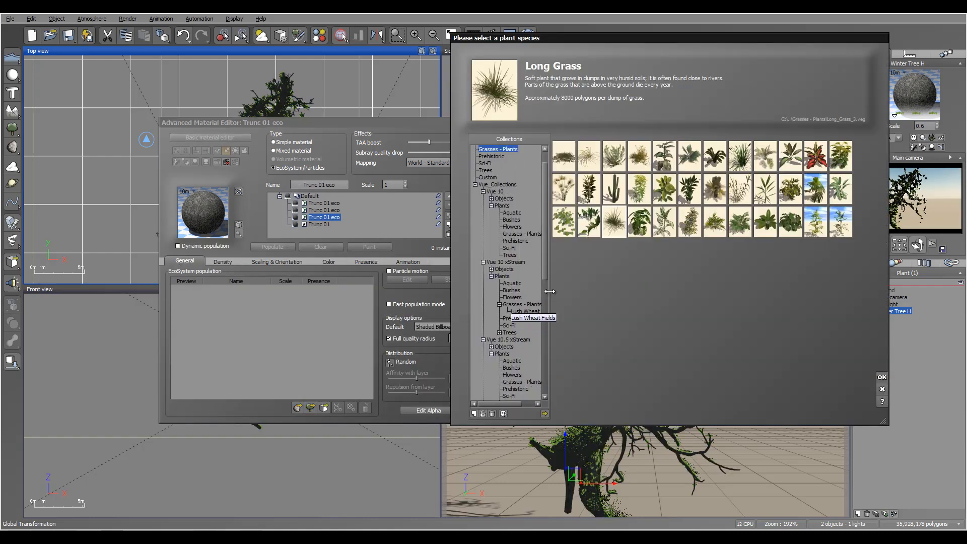
pyautogui.click(486, 170)
pyautogui.click(773, 226)
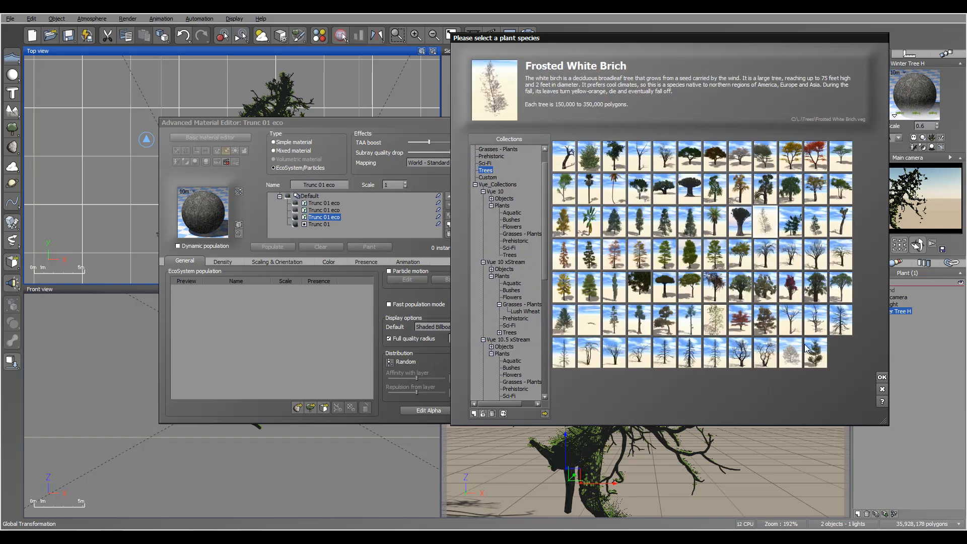
pyautogui.click(797, 359)
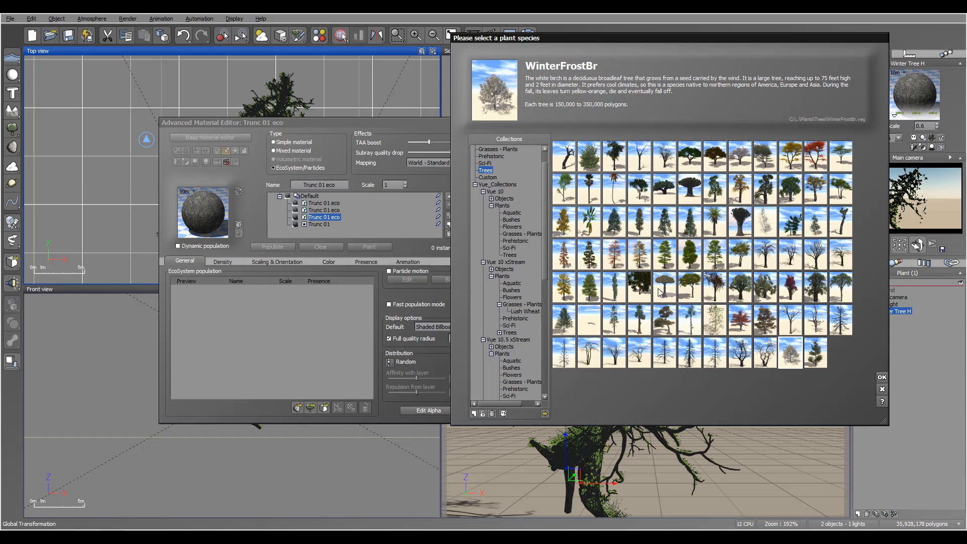
pyautogui.click(585, 321)
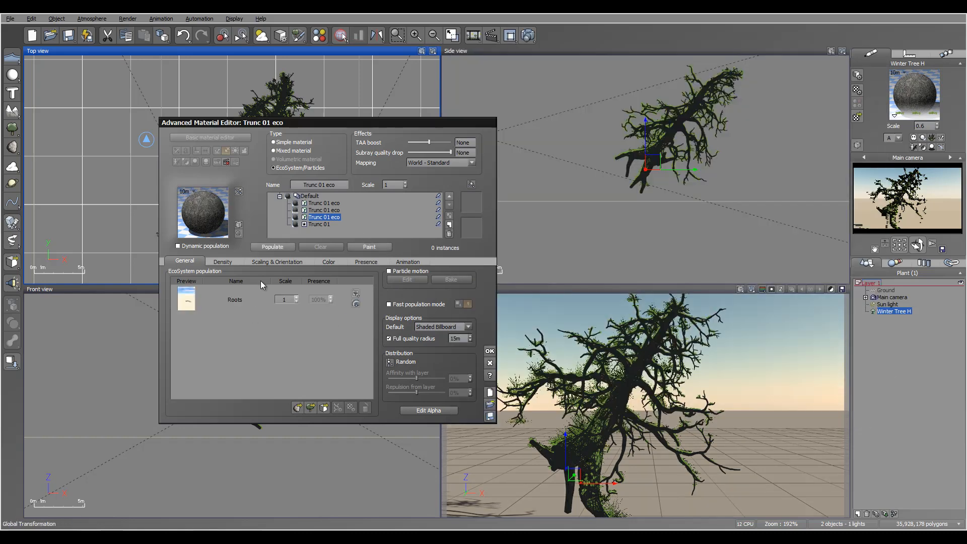
pyautogui.click(268, 247)
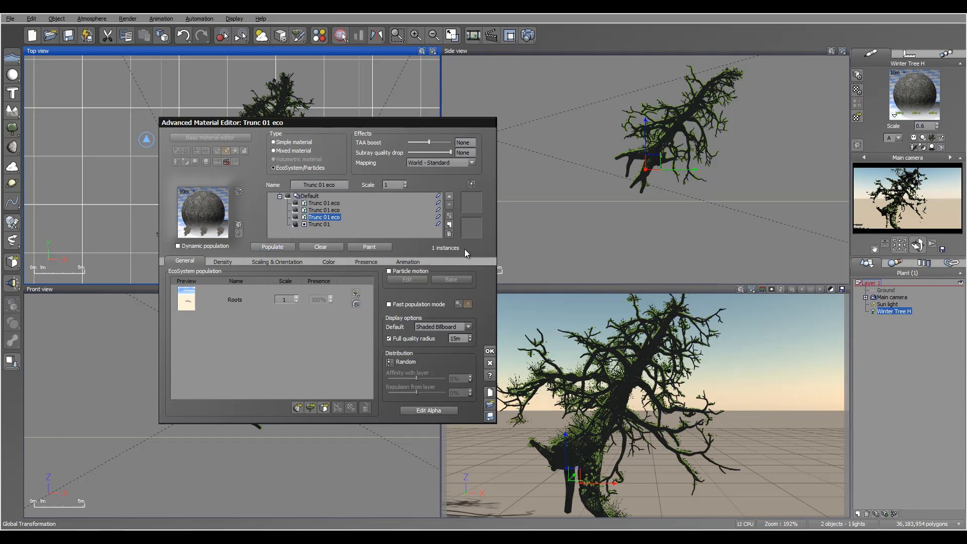
# Set the roots' overall scaling to 0.165, density to 98% with 360° population and slope range to 94°–180°, and repopulate the layer.
pyautogui.click(267, 263)
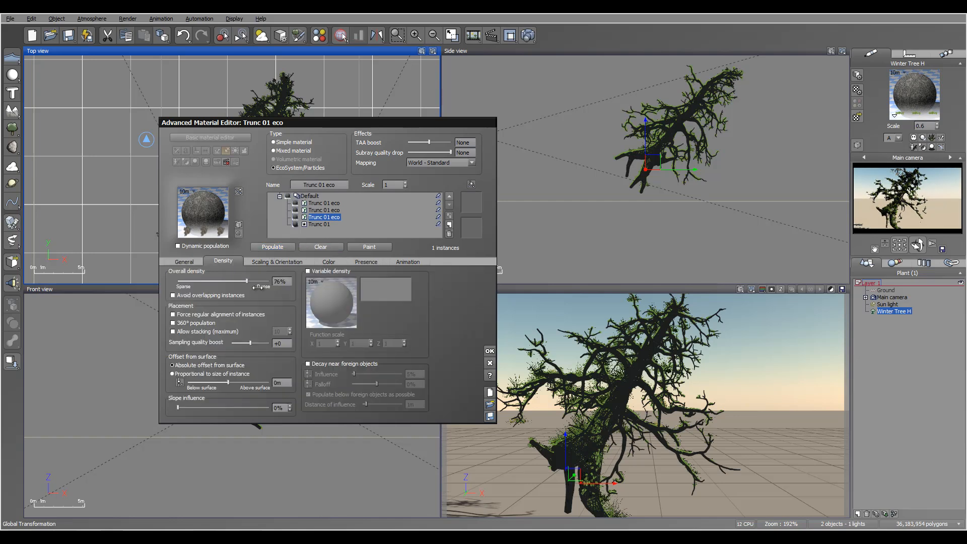
pyautogui.moveTo(224, 281); pyautogui.dragTo(212, 283)
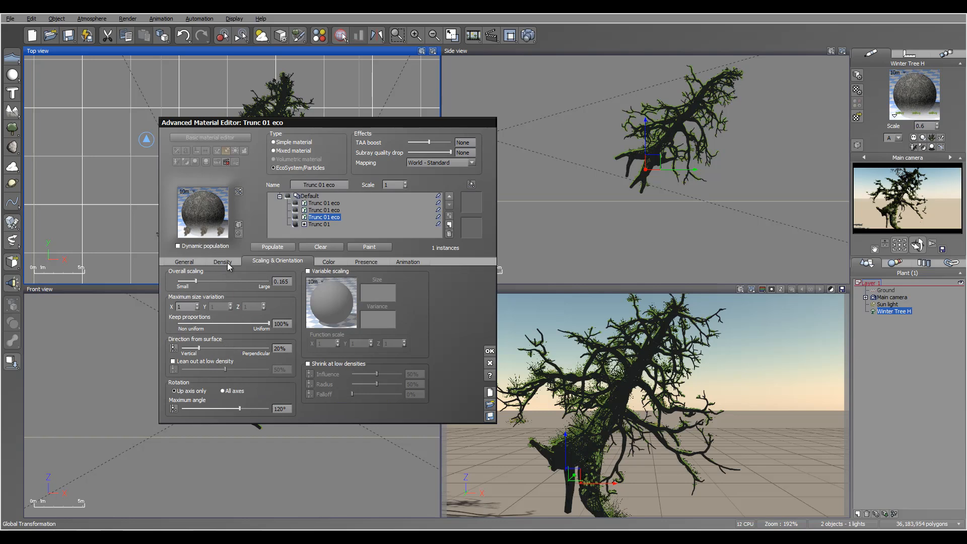
pyautogui.click(223, 263)
pyautogui.click(174, 323)
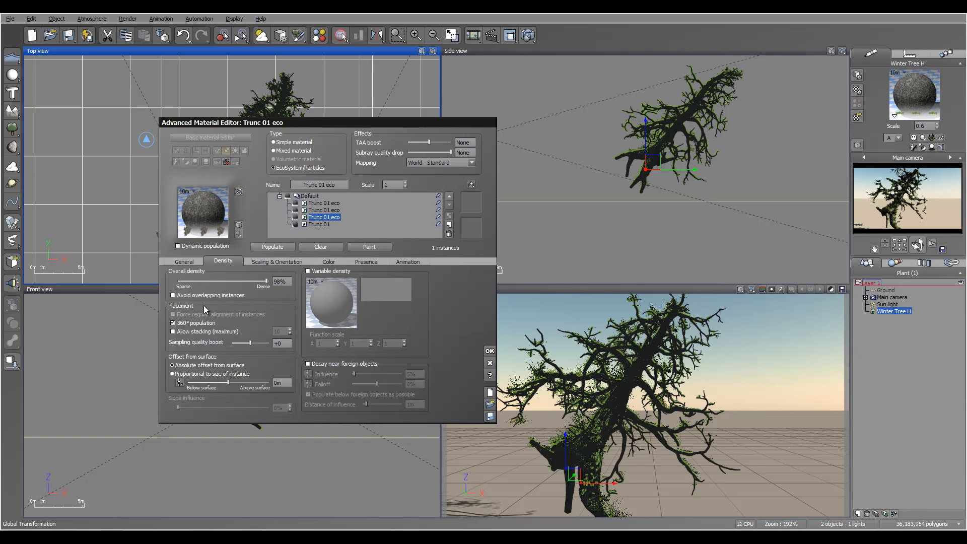
pyautogui.click(373, 262)
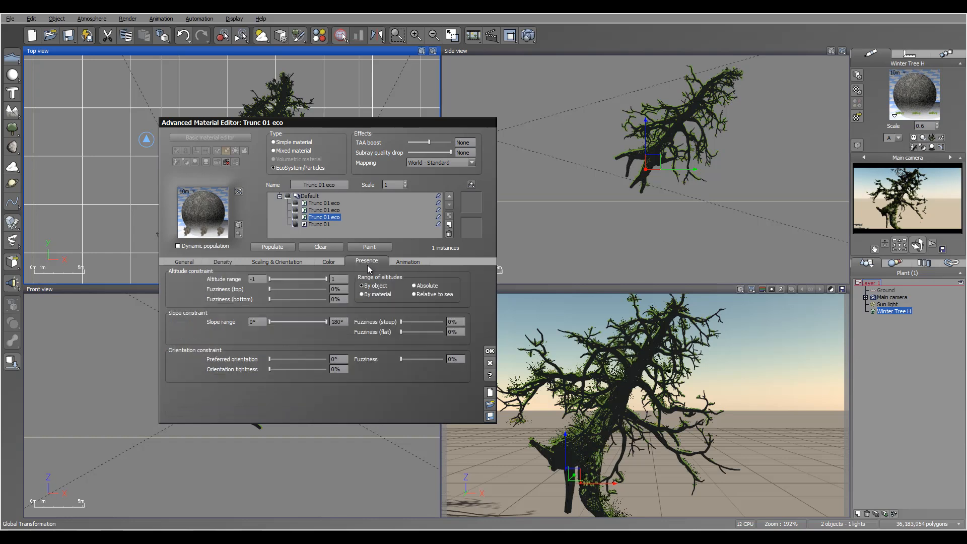
pyautogui.moveTo(278, 325); pyautogui.dragTo(296, 326)
pyautogui.click(275, 246)
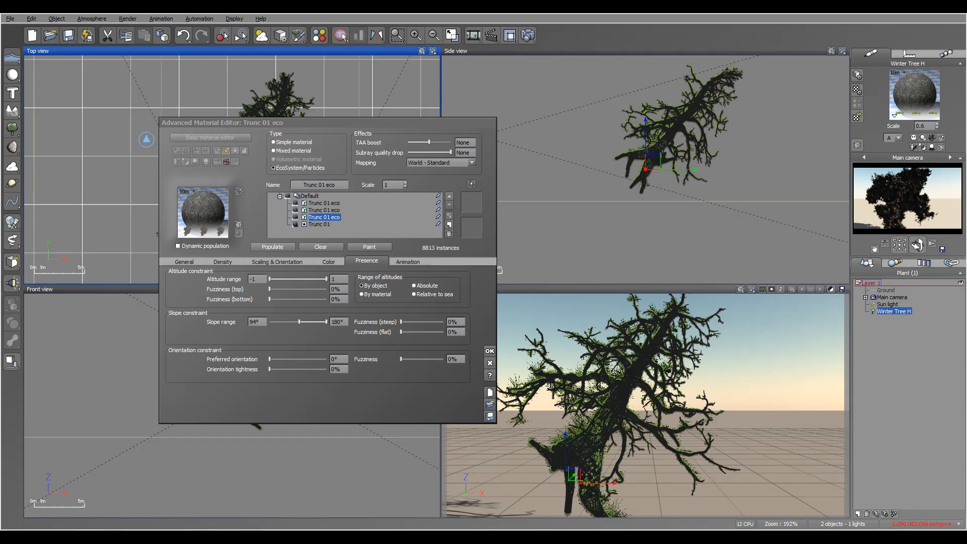
# Reduce the roots' overall density to 22%, repopulate the layer, render the tree and close the render.
pyautogui.click(223, 262)
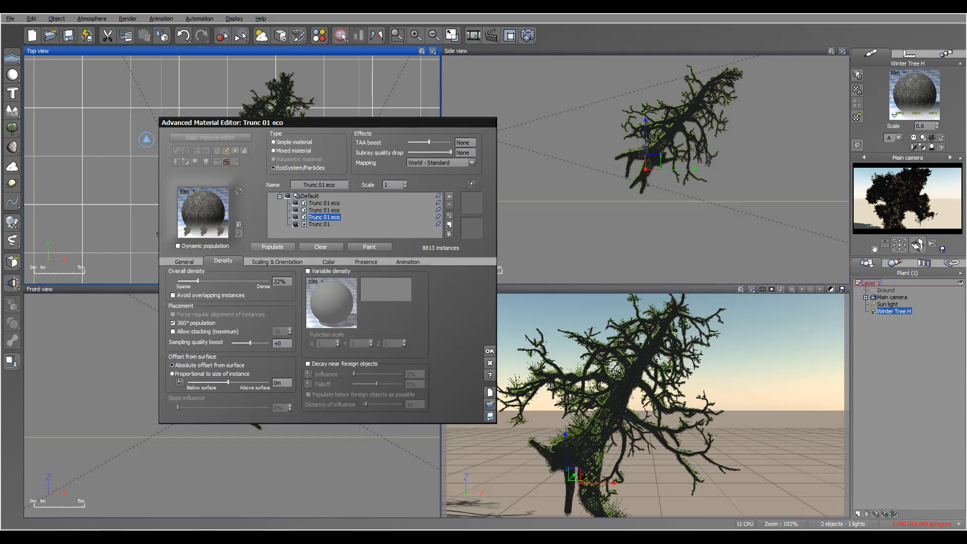
pyautogui.click(273, 246)
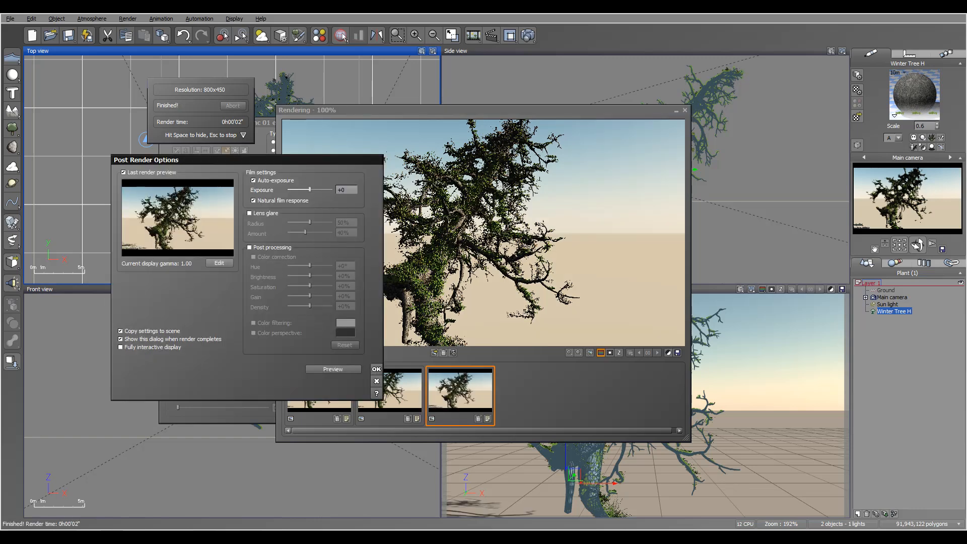
pyautogui.press('Return')
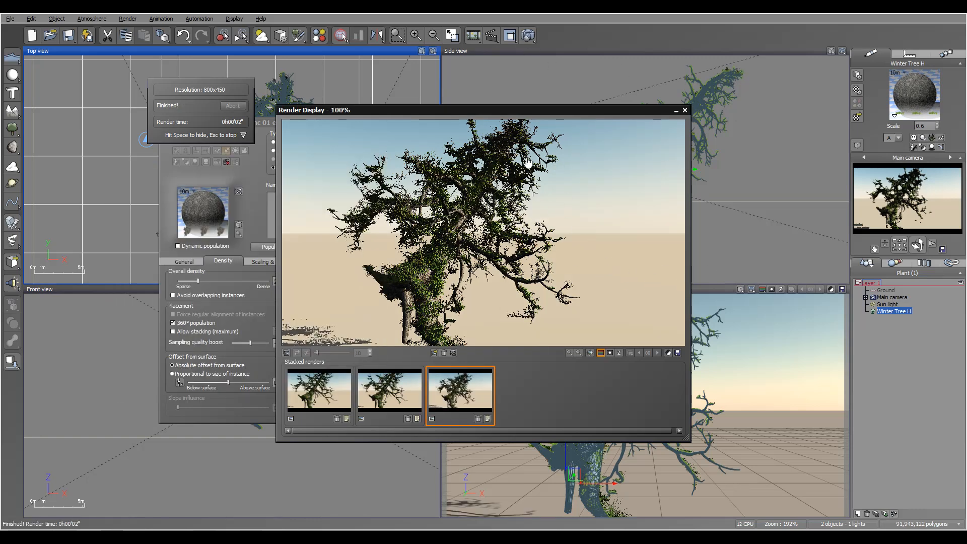
pyautogui.press('Escape')
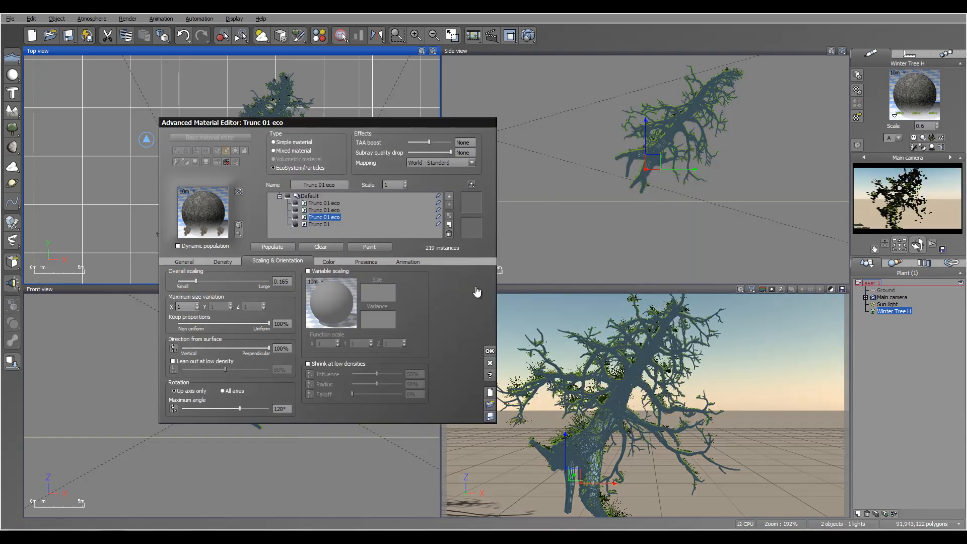
# Set the roots' direction from surface to 100% with a larger overall scaling, repopulate the layer, render the tree and close the render.
pyautogui.click(230, 281)
pyautogui.click(223, 261)
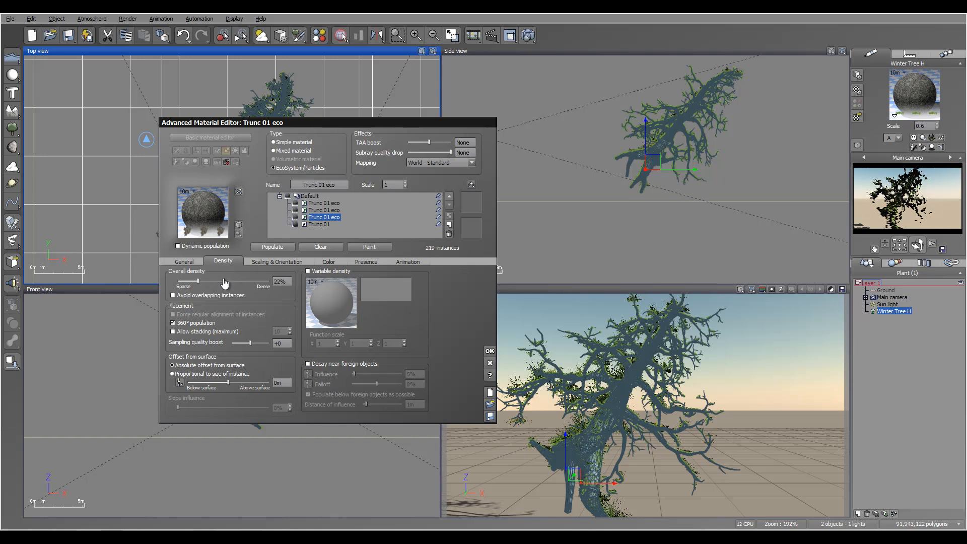
pyautogui.click(373, 263)
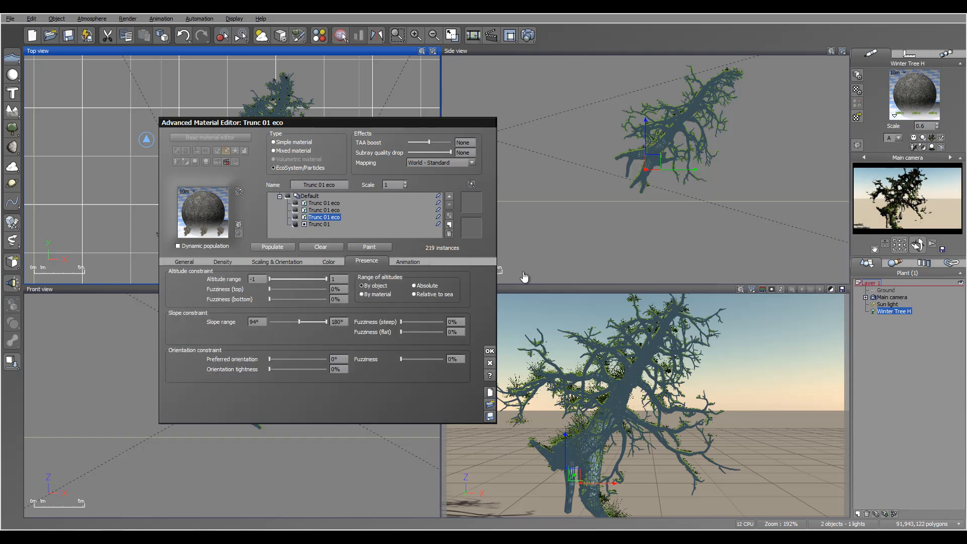
pyautogui.click(273, 247)
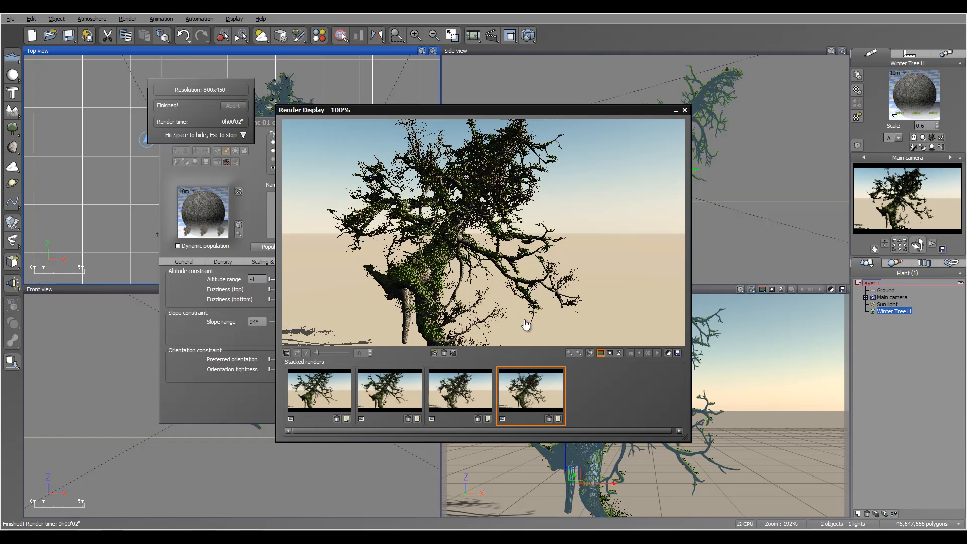
pyautogui.press('Escape')
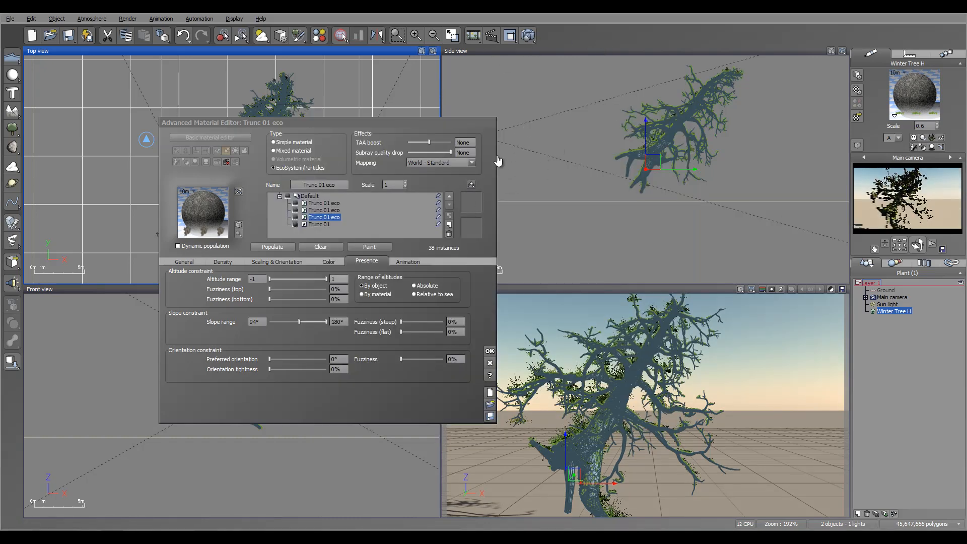
# Adjust the roots' altitude range and its fuzziness, render the tree, and close the render and the material editor.
pyautogui.moveTo(326, 279); pyautogui.dragTo(305, 279)
pyautogui.moveTo(270, 299); pyautogui.dragTo(277, 289)
pyautogui.click(895, 312)
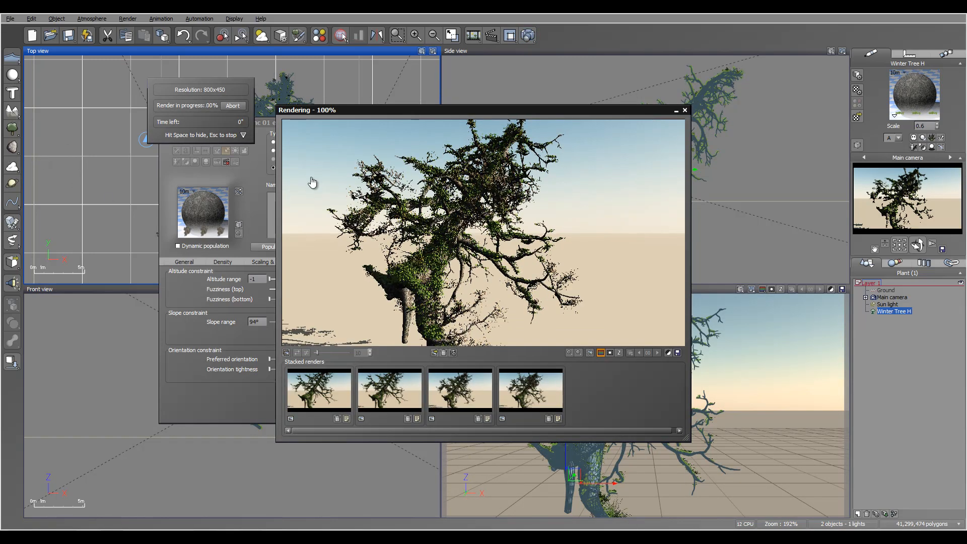
pyautogui.press('Escape')
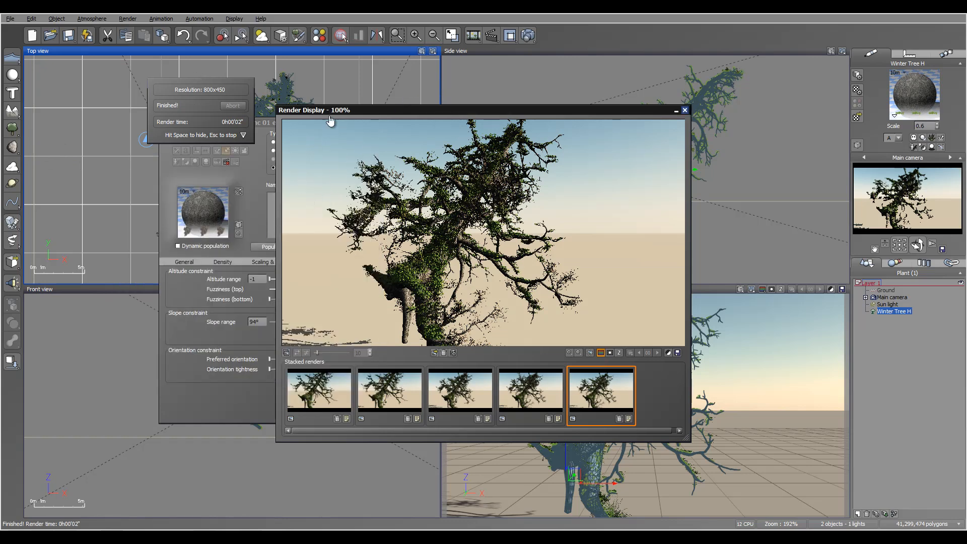
pyautogui.press('Escape')
pyautogui.press('Escape')
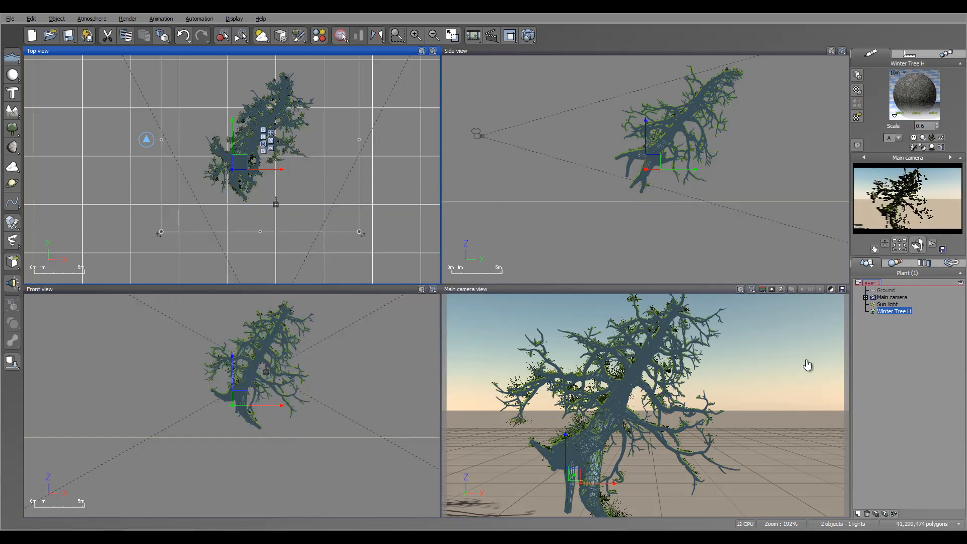
# Add a second layer to the scene, move the winter tree into it and hide that layer.
pyautogui.click(888, 324)
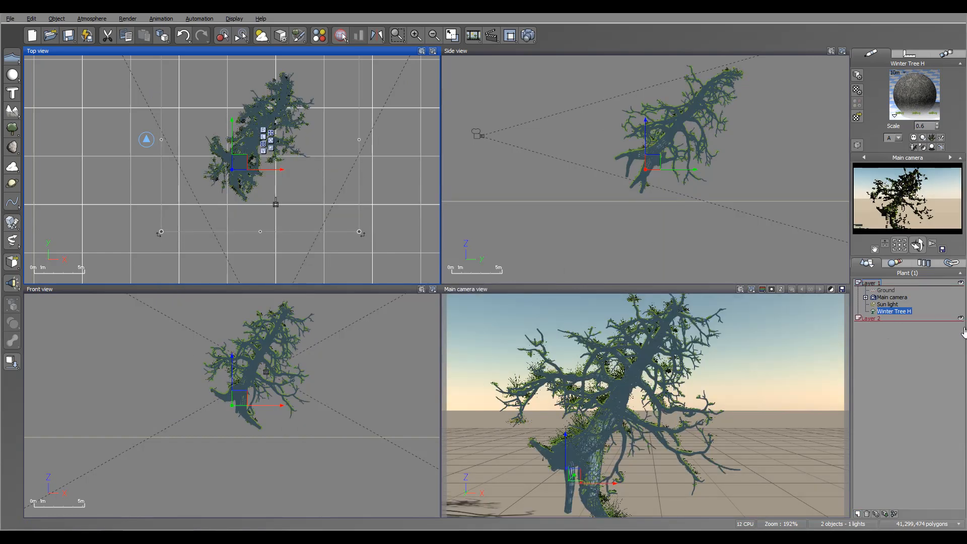
pyautogui.hotkey('ctrl', 'z')
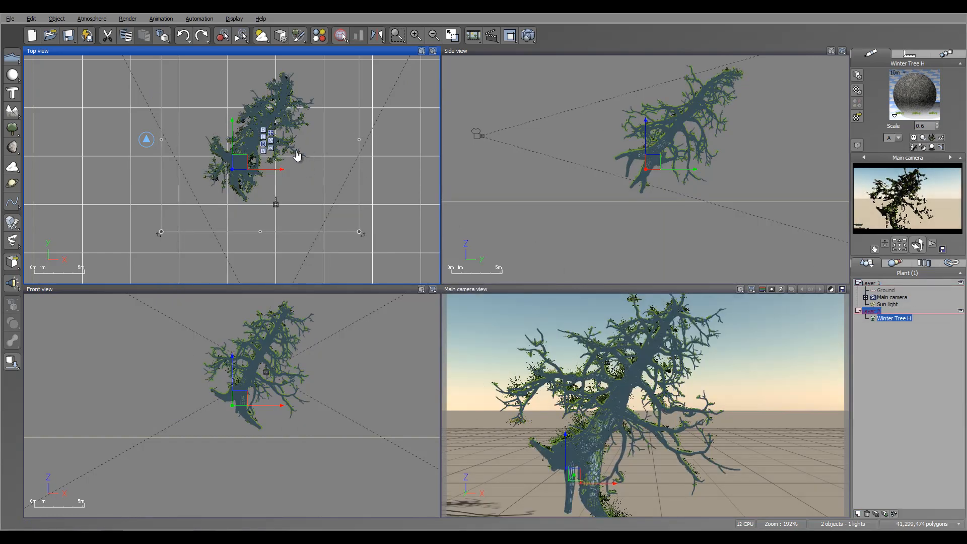
pyautogui.click(306, 97)
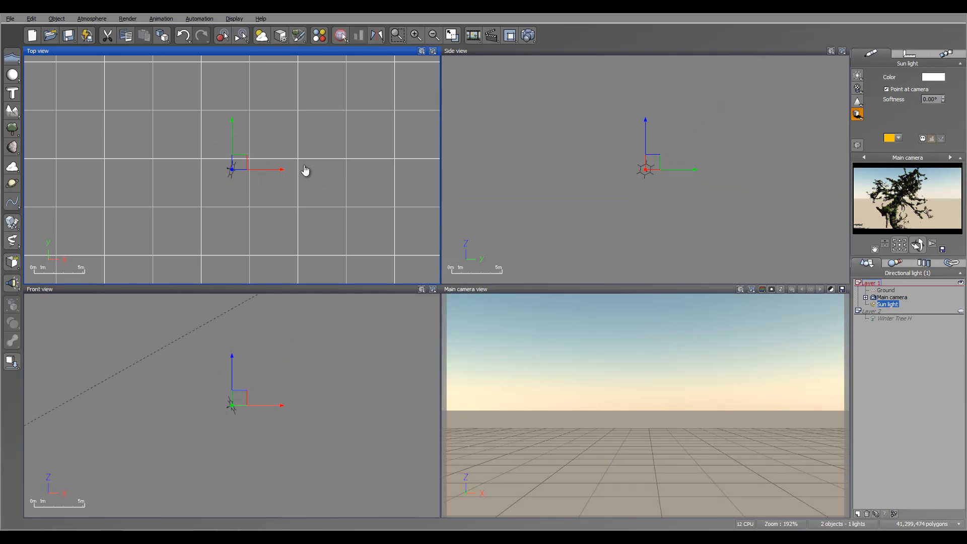
pyautogui.click(262, 147)
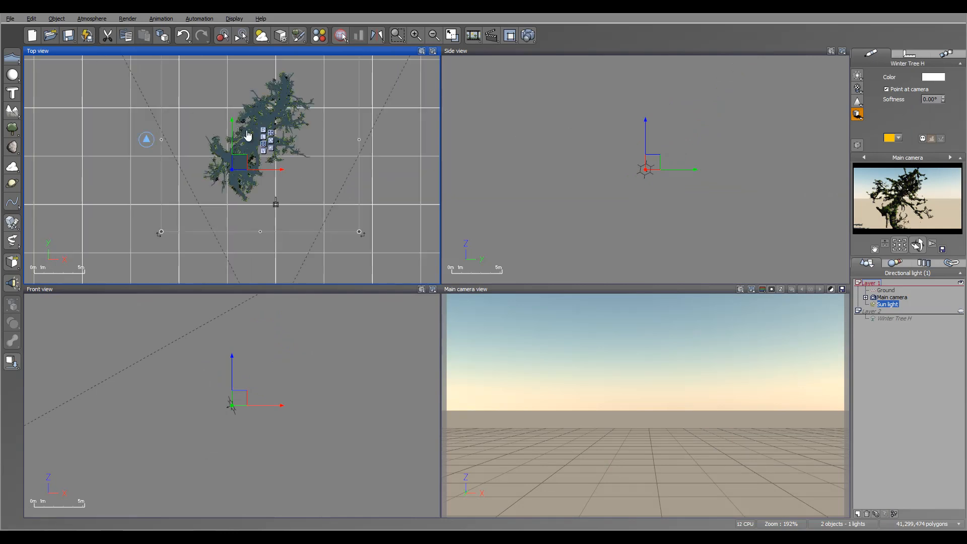
# Add a terrain to the scene and scale it down in the top view to about 25 m wide.
pyautogui.moveTo(318, 185)
pyautogui.mouseDown(button='right')
pyautogui.moveTo(505, 222)
pyautogui.moveTo(328, 220)
pyautogui.moveTo(323, 175)
pyautogui.mouseUp(button='right')
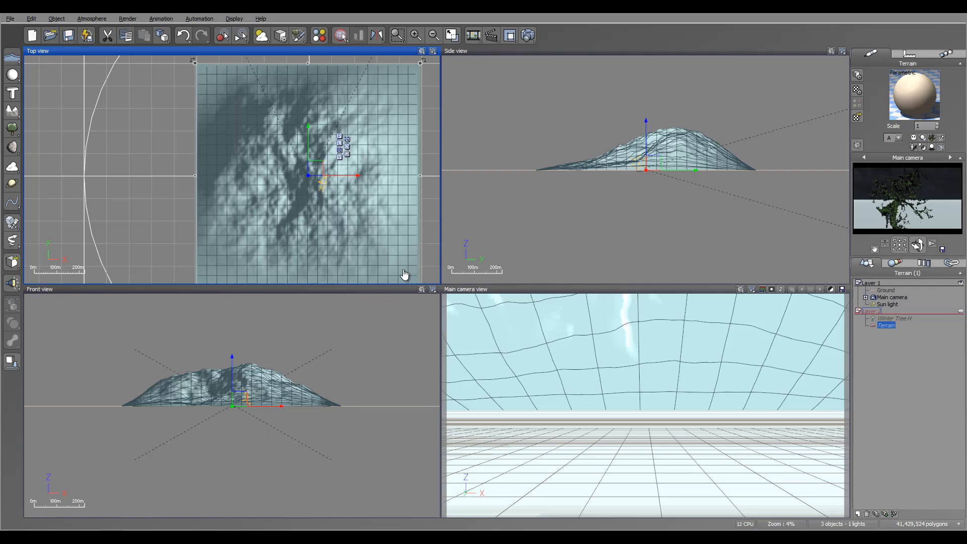
pyautogui.moveTo(405, 275); pyautogui.dragTo(321, 177)
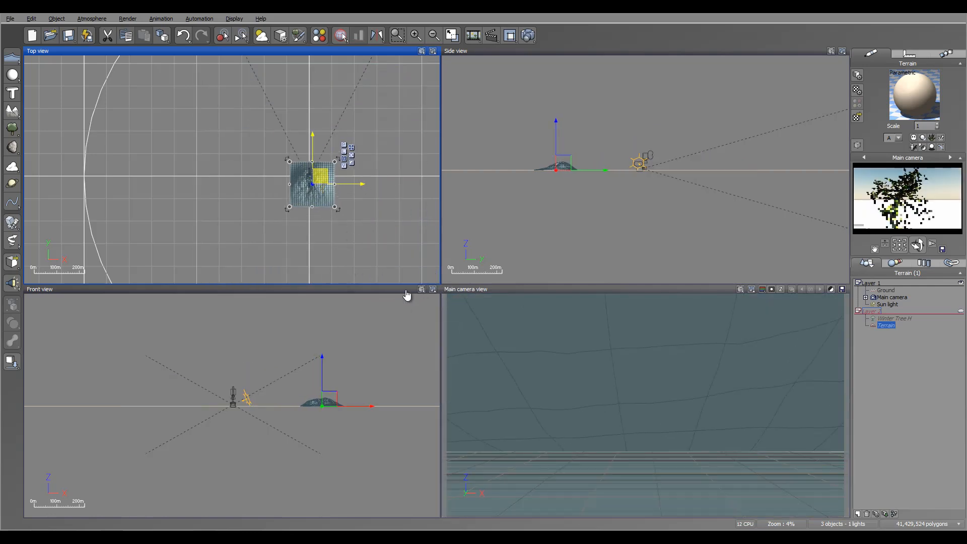
pyautogui.scroll(4, 308, 197)
pyautogui.scroll(-1, 350, 257)
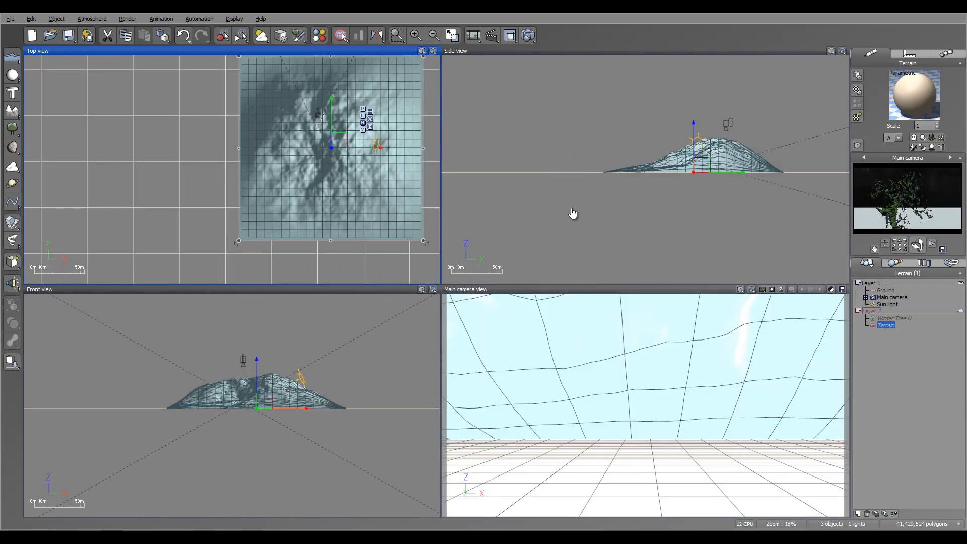
pyautogui.moveTo(239, 241); pyautogui.dragTo(372, 108)
pyautogui.moveTo(406, 74); pyautogui.dragTo(323, 119)
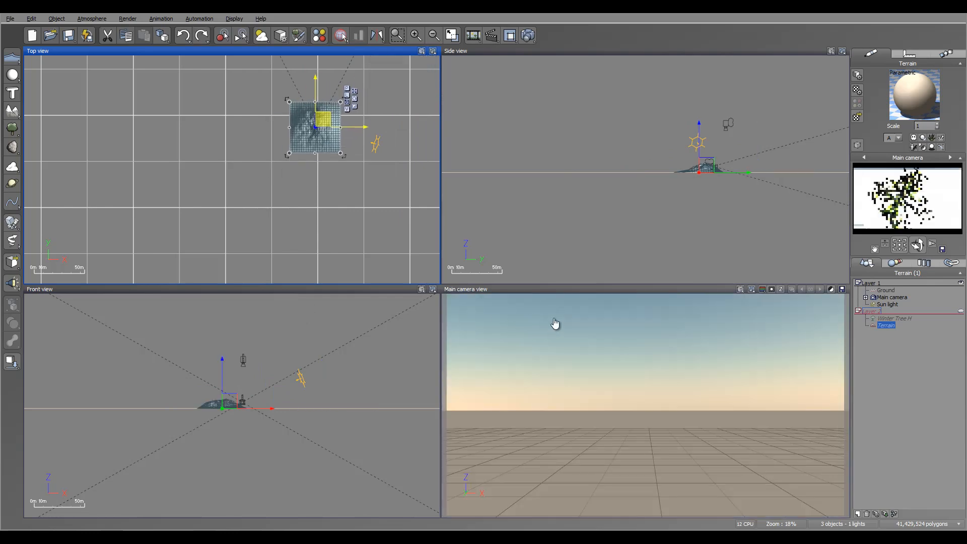
pyautogui.scroll(5, 323, 302)
pyautogui.scroll(-3, 302, 318)
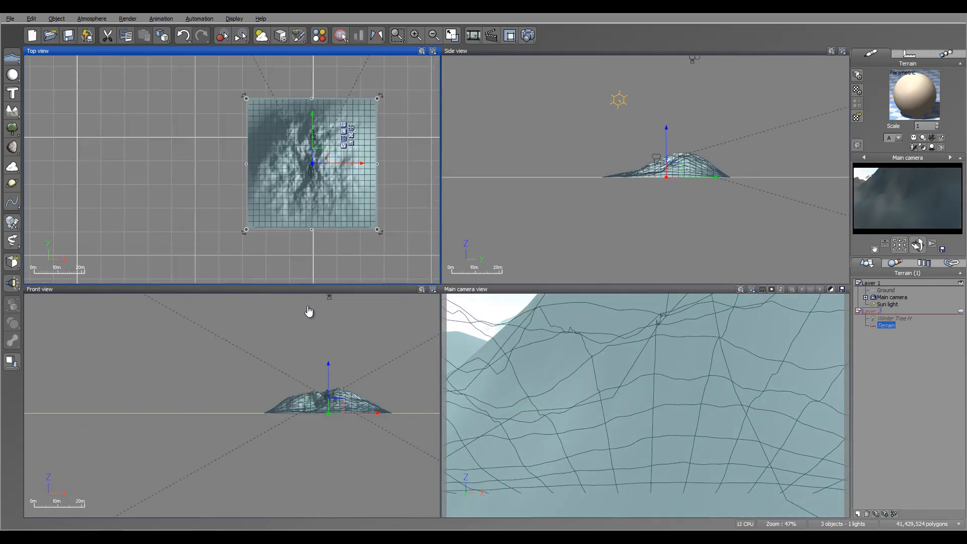
pyautogui.moveTo(241, 97); pyautogui.dragTo(313, 168)
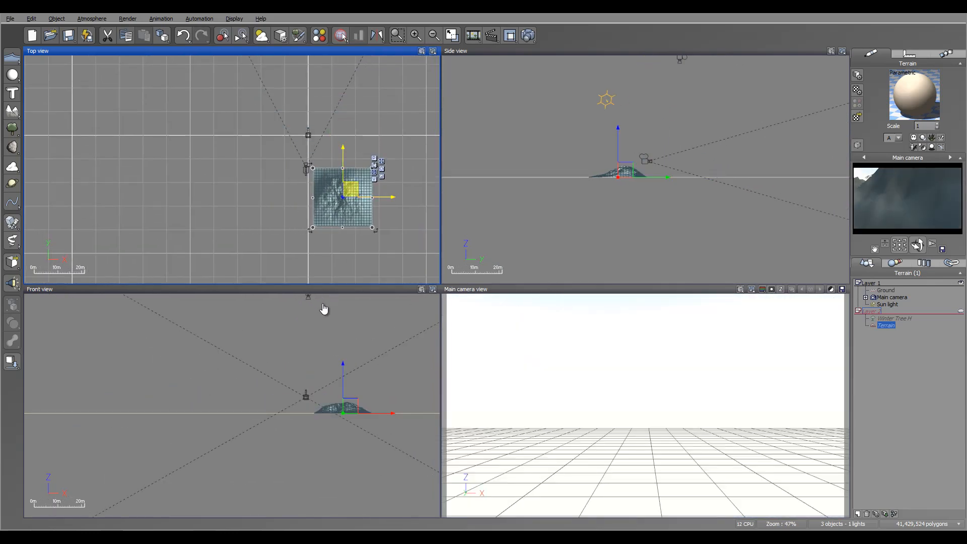
# Move the terrain into Layer 1, show the winter tree's layer again and place the terrain beneath the tree in the top view.
pyautogui.hotkey('ctrl', 'z')
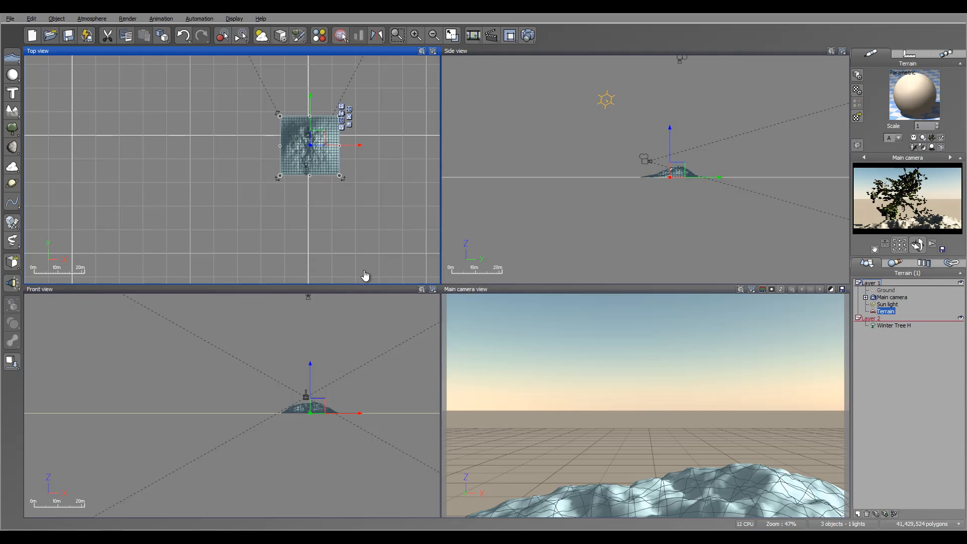
pyautogui.scroll(4, 360, 273)
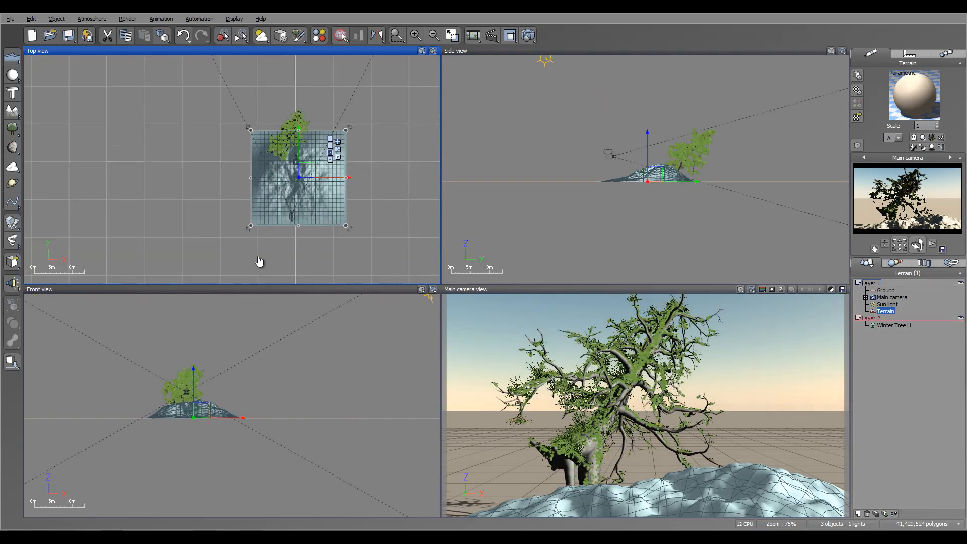
pyautogui.moveTo(307, 171); pyautogui.dragTo(286, 146)
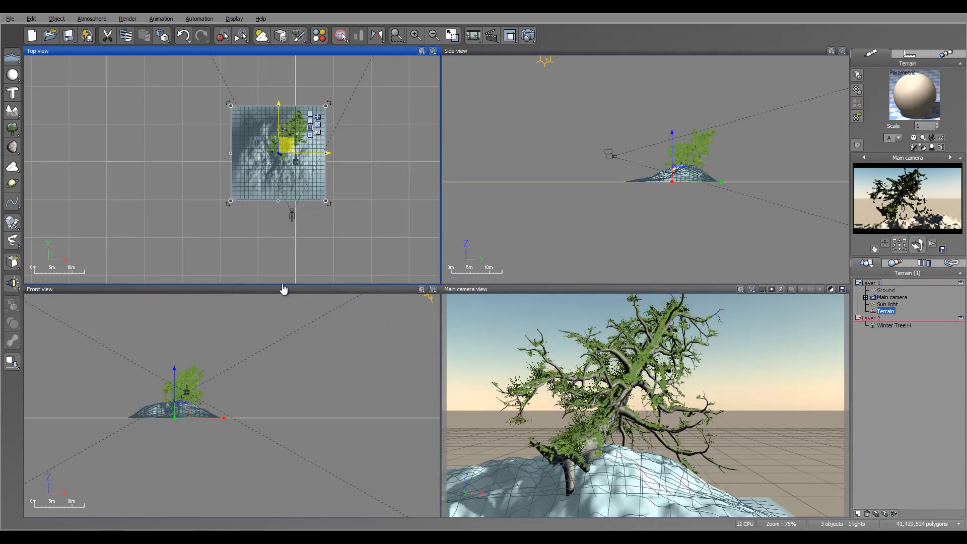
# Shift the terrain slightly and enlarge it in the top view to about 47 m wide and 39 m deep.
pyautogui.moveTo(284, 288); pyautogui.dragTo(293, 273)
pyautogui.moveTo(340, 245); pyautogui.dragTo(363, 283, button='middle')
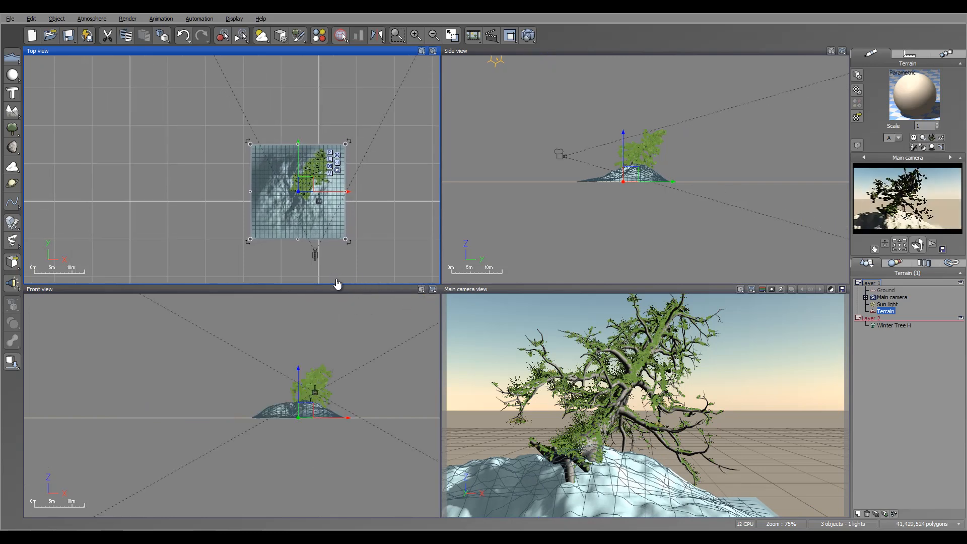
pyautogui.moveTo(298, 145); pyautogui.dragTo(297, 93)
pyautogui.moveTo(346, 166); pyautogui.dragTo(389, 166)
pyautogui.moveTo(240, 232); pyautogui.dragTo(198, 232)
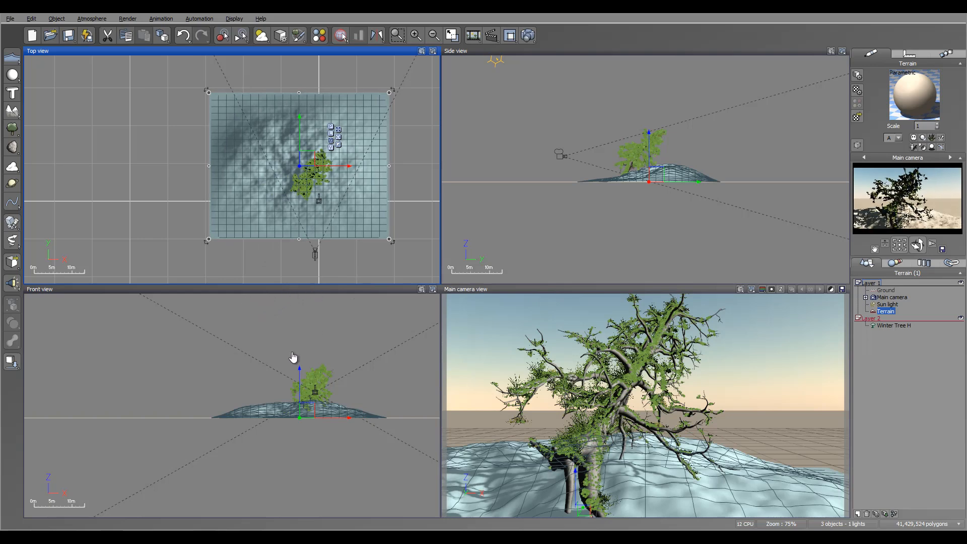
# Reposition the terrain around the tree in the top view and widen it to about 53 m.
pyautogui.moveTo(308, 158); pyautogui.dragTo(299, 166)
pyautogui.hotkey('ctrl', 'z')
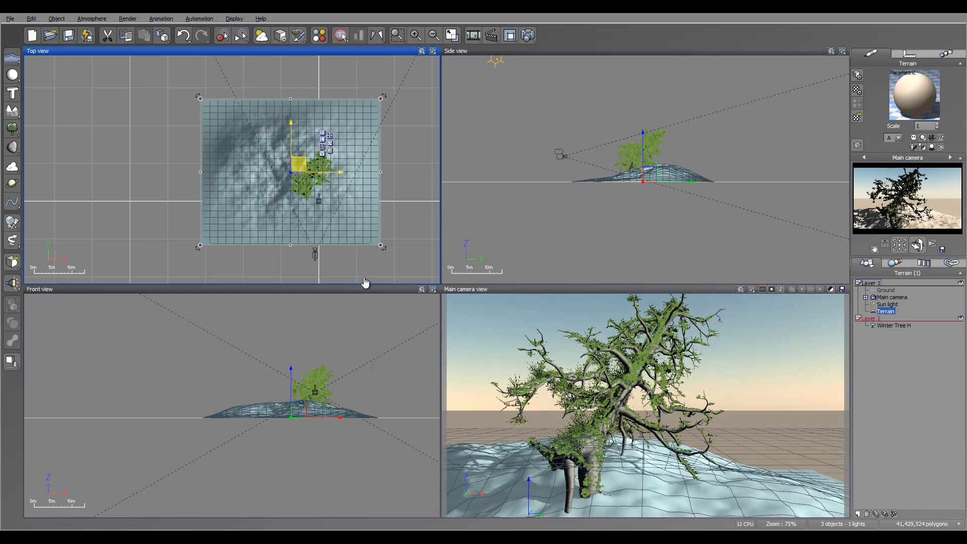
pyautogui.hotkey('ctrl', 'z')
pyautogui.hotkey('ctrl', 'z')
pyautogui.hotkey('ctrl', 'z')
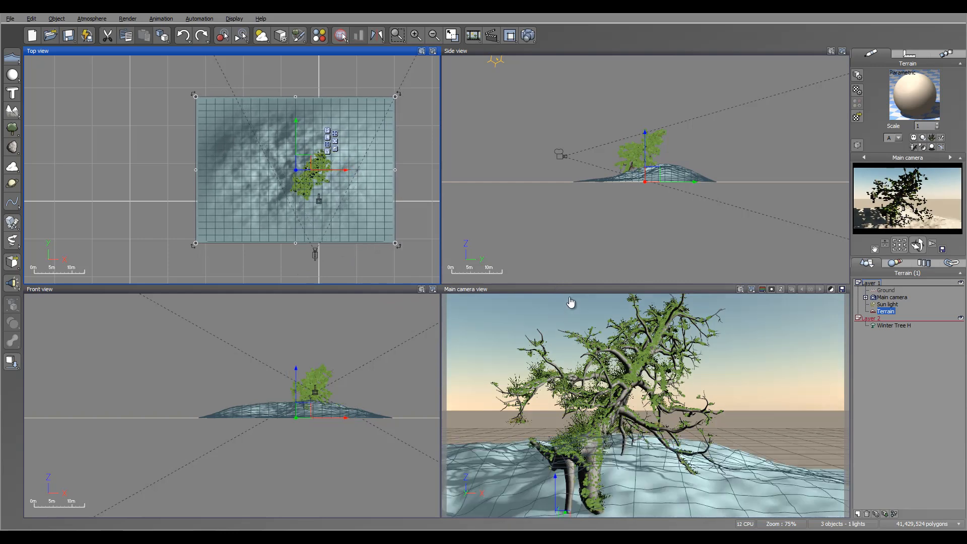
# Open the terrain for editing and sculpt the ground around the tree with the Raise brush at size 3.79 m and flow 0.11.
pyautogui.rightClick(341, 275)
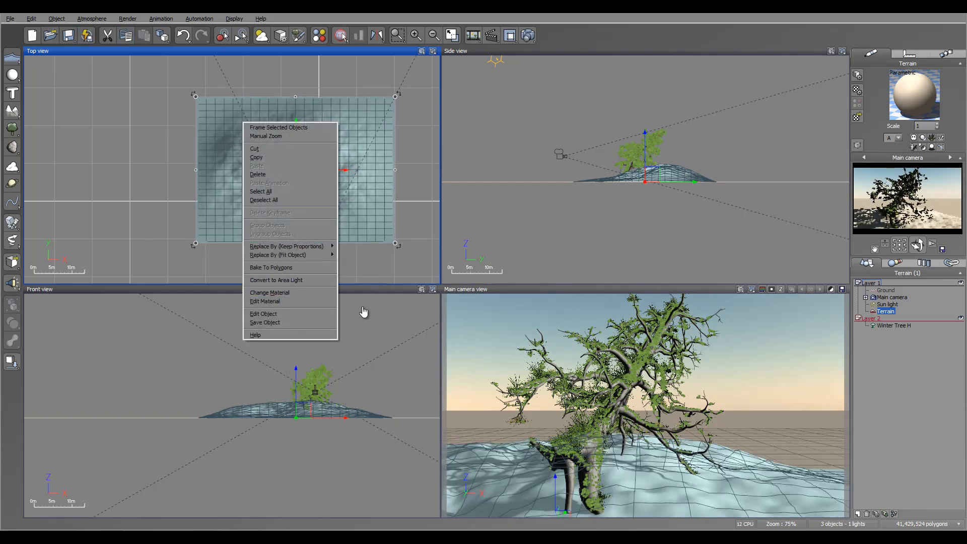
pyautogui.click(327, 314)
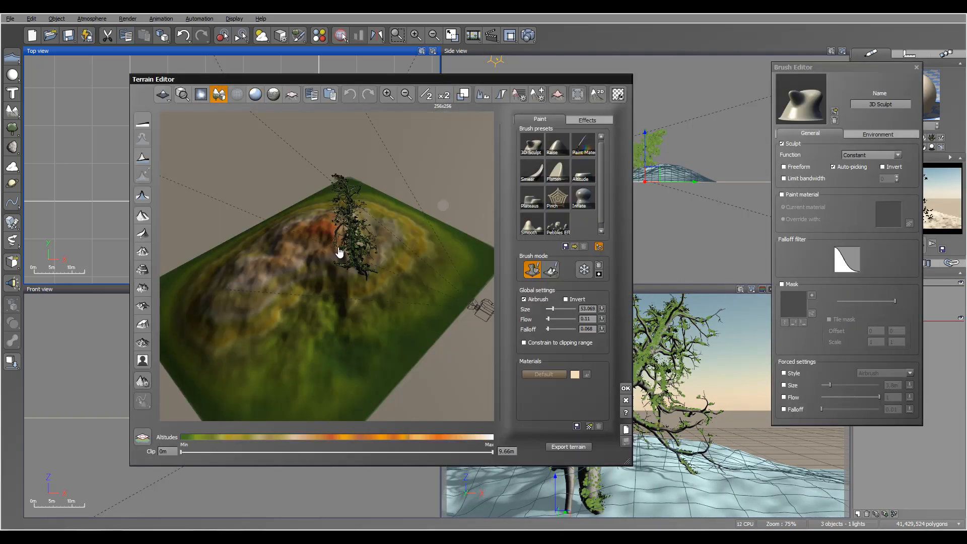
pyautogui.moveTo(339, 252); pyautogui.dragTo(345, 317, button='right')
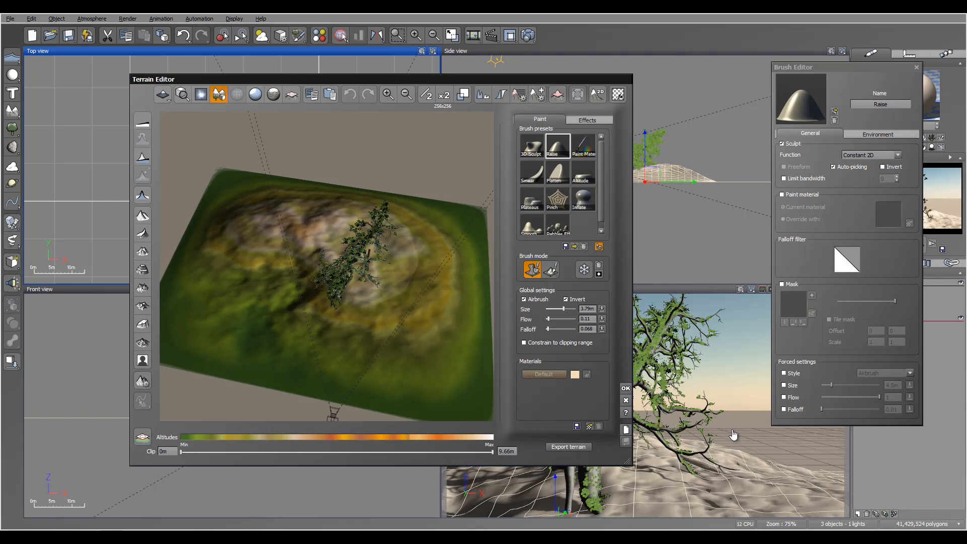
pyautogui.moveTo(344, 169)
pyautogui.mouseDown(button='right')
pyautogui.moveTo(317, 114)
pyautogui.moveTo(373, 174)
pyautogui.mouseUp(button='right')
pyautogui.moveTo(370, 258); pyautogui.dragTo(359, 256)
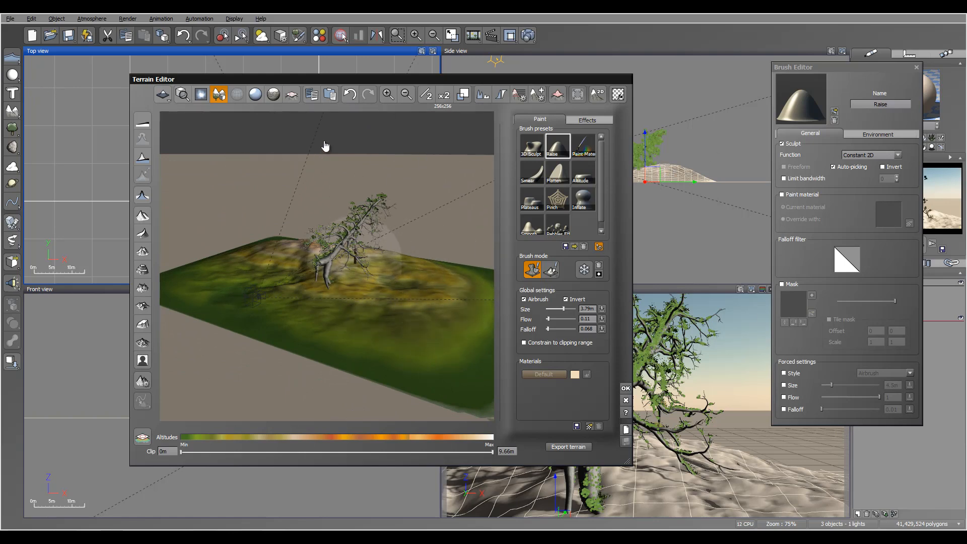
# Set the Raise brush to size 1.46 m and flow 0.227 and start a mound at the base of the tree.
pyautogui.moveTo(670, 179)
pyautogui.mouseDown(button='right')
pyautogui.moveTo(661, 166)
pyautogui.moveTo(716, 175)
pyautogui.moveTo(799, 167)
pyautogui.moveTo(802, 177)
pyautogui.mouseUp(button='right')
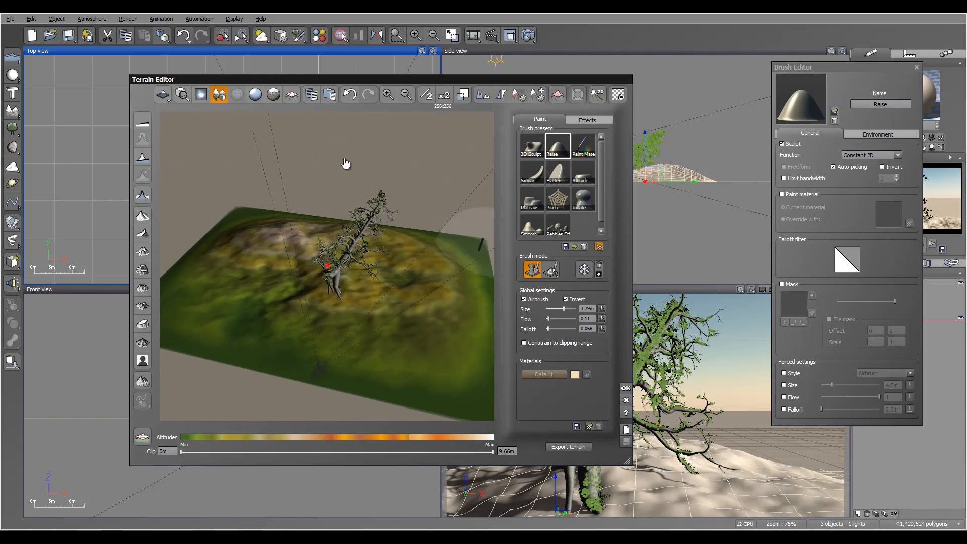
pyautogui.moveTo(384, 165); pyautogui.dragTo(344, 162)
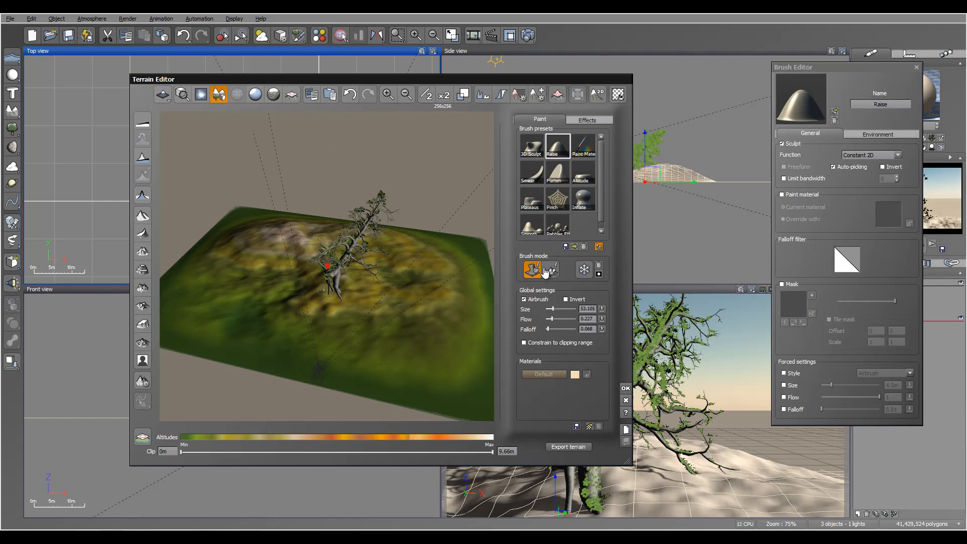
pyautogui.scroll(5, 654, 190)
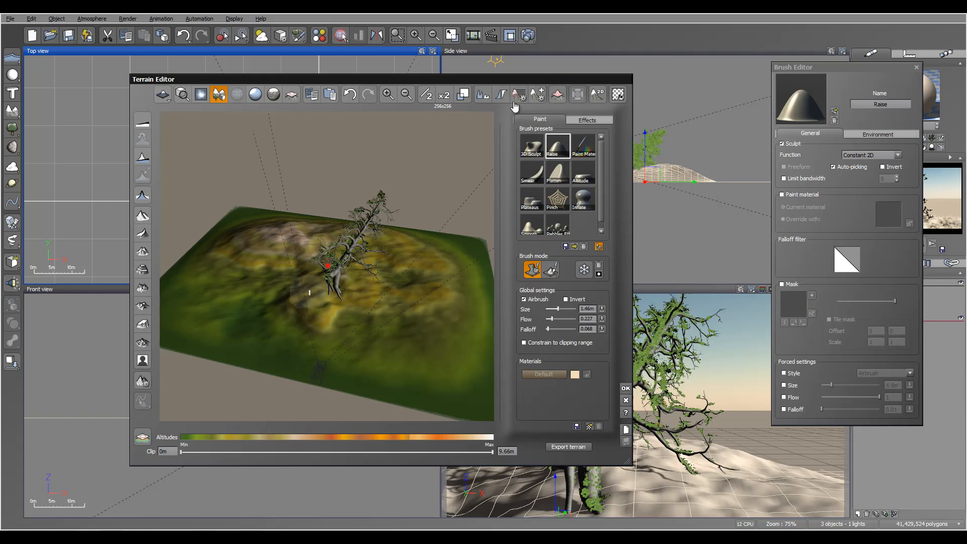
pyautogui.moveTo(326, 278); pyautogui.dragTo(383, 265, button='right')
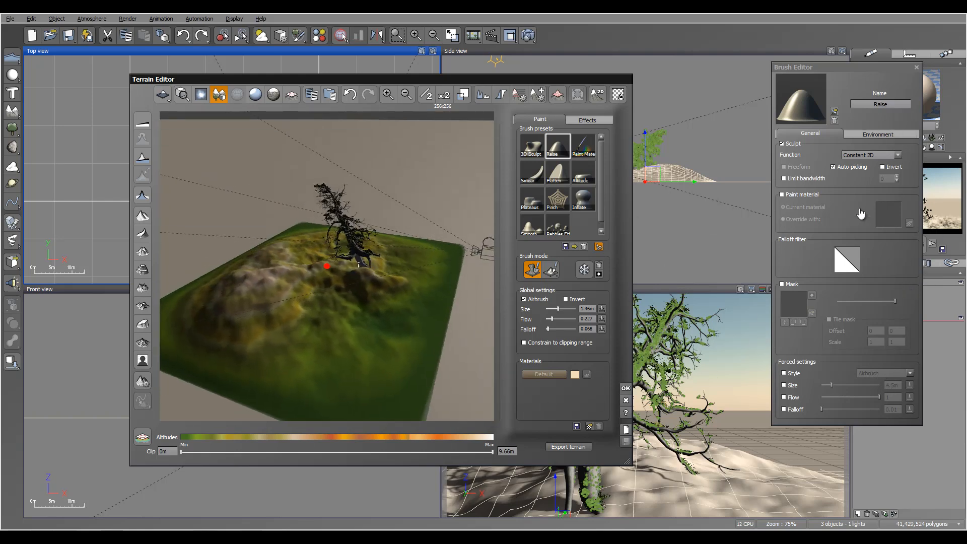
pyautogui.moveTo(364, 274)
pyautogui.mouseDown(button='right')
pyautogui.moveTo(341, 273)
pyautogui.moveTo(380, 244)
pyautogui.moveTo(451, 231)
pyautogui.moveTo(620, 289)
pyautogui.moveTo(553, 276)
pyautogui.moveTo(705, 274)
pyautogui.mouseUp(button='right')
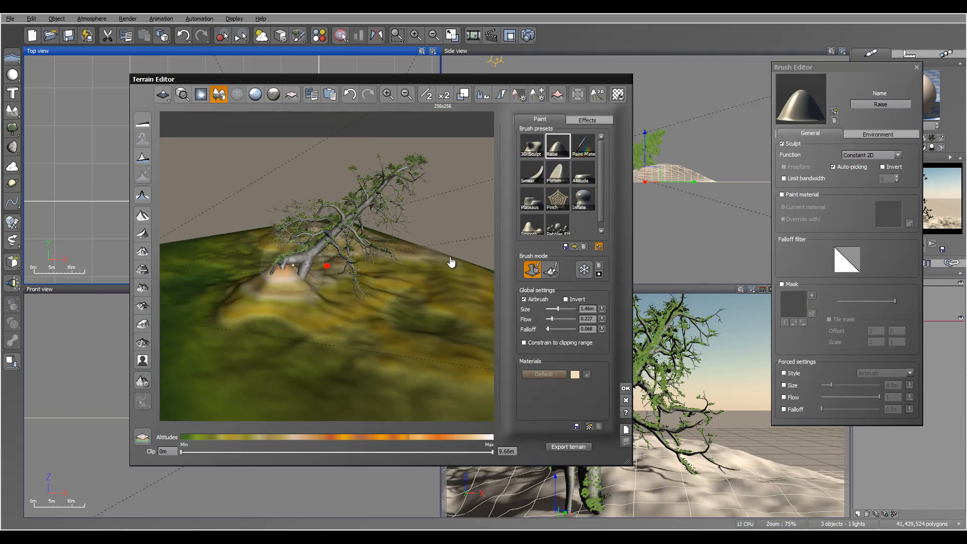
# Build the mound up higher and wider around the tree's base with the 1.46 m Raise brush, working from several sides.
pyautogui.moveTo(288, 279)
pyautogui.mouseDown(button='right')
pyautogui.moveTo(384, 275)
pyautogui.moveTo(355, 275)
pyautogui.moveTo(403, 249)
pyautogui.mouseUp(button='right')
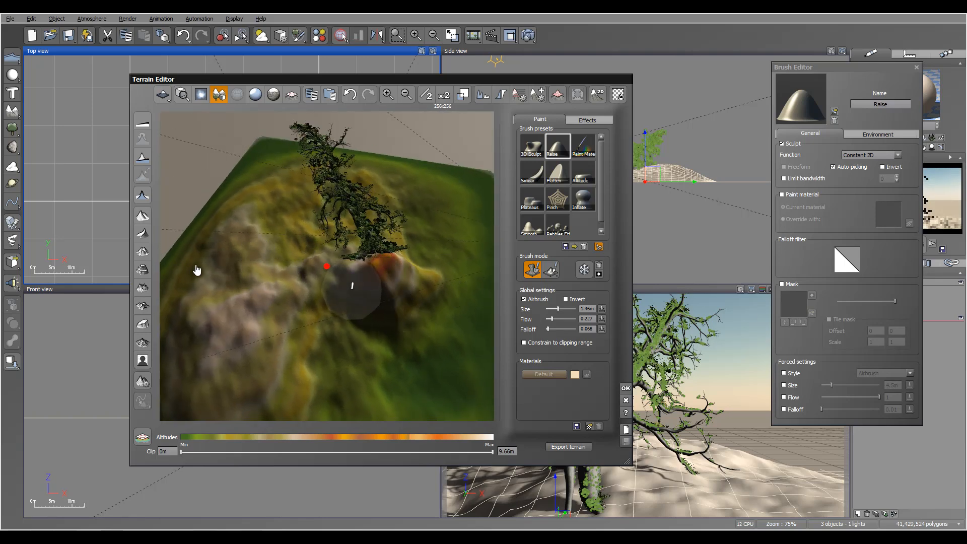
pyautogui.moveTo(319, 246); pyautogui.dragTo(210, 352, button='right')
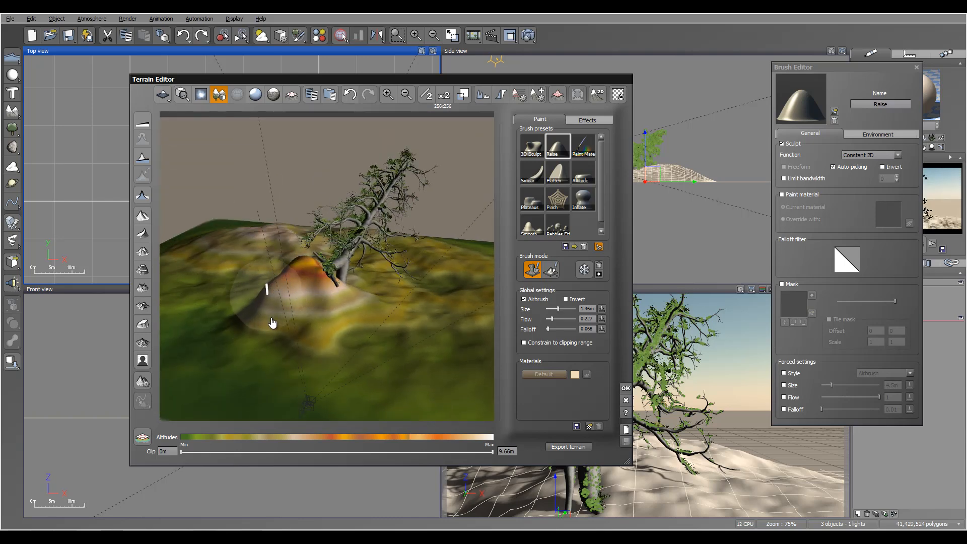
pyautogui.moveTo(317, 328); pyautogui.dragTo(298, 328, button='right')
pyautogui.moveTo(298, 328); pyautogui.dragTo(279, 324)
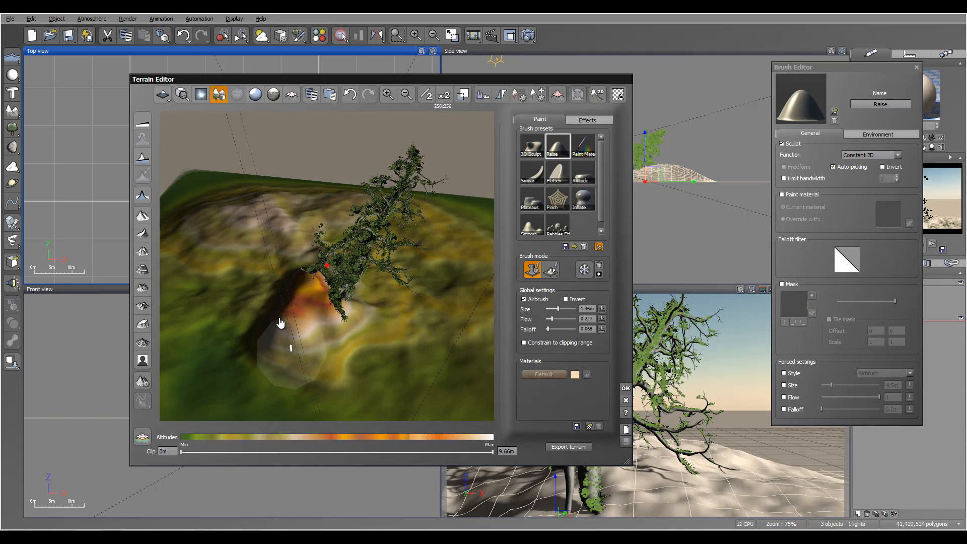
pyautogui.moveTo(287, 303)
pyautogui.mouseDown(button='right')
pyautogui.moveTo(300, 328)
pyautogui.moveTo(768, 288)
pyautogui.mouseUp(button='right')
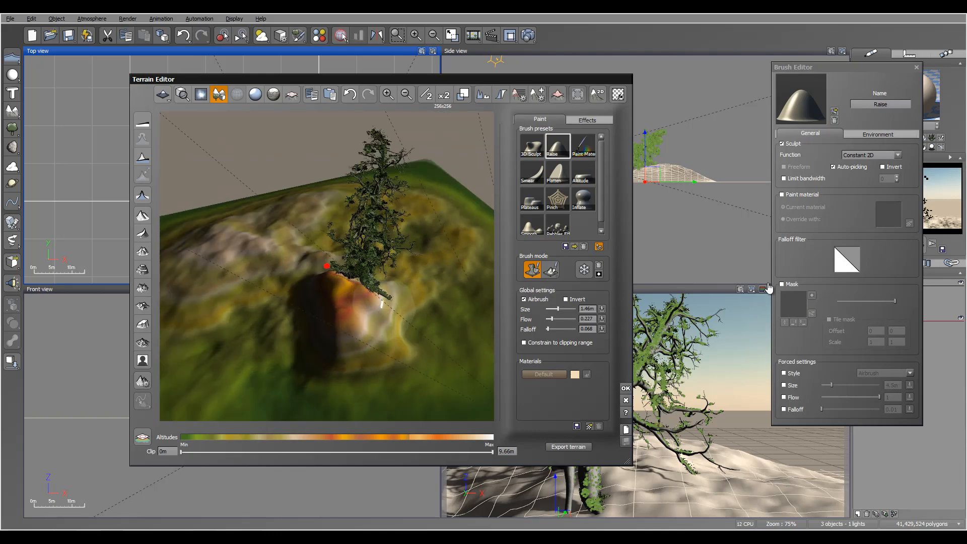
pyautogui.moveTo(304, 342); pyautogui.dragTo(478, 287, button='right')
# Refine the mound's slopes and top around the tree's base with a smaller Raise brush and accept the terrain edits.
pyautogui.keyDown('alt'); pyautogui.moveTo(440, 342); pyautogui.dragTo(445, 314, button='right'); pyautogui.keyUp('alt')
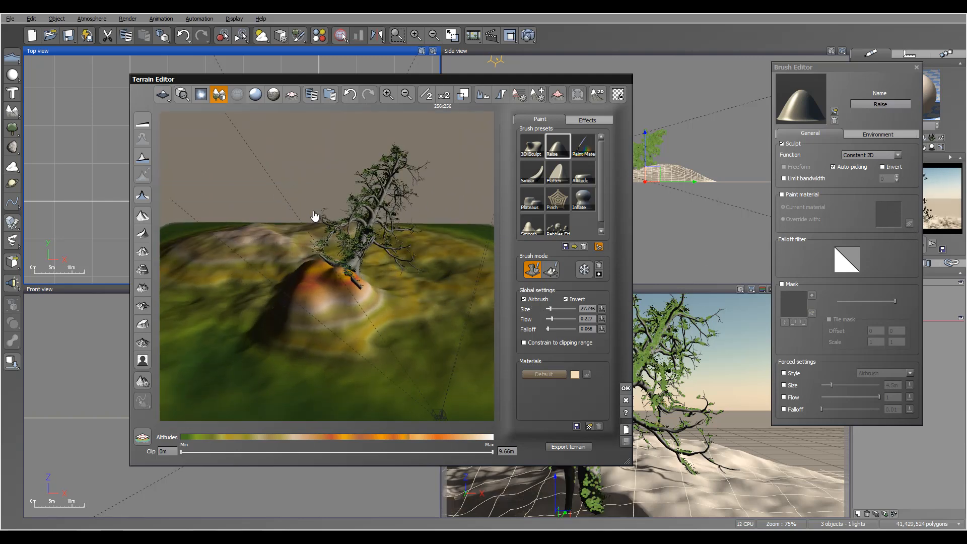
pyautogui.moveTo(307, 198); pyautogui.dragTo(876, 197, button='right')
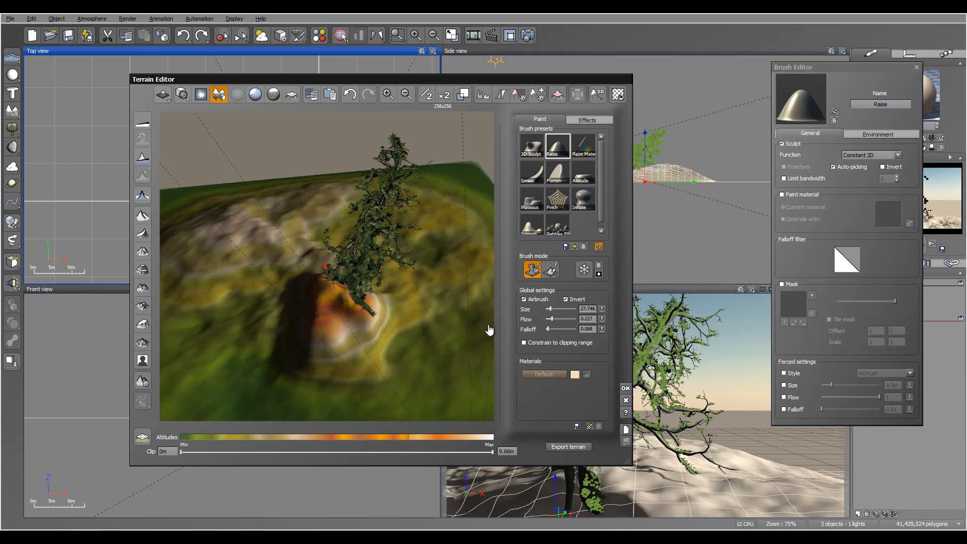
pyautogui.moveTo(916, 101); pyautogui.dragTo(192, 282, button='right')
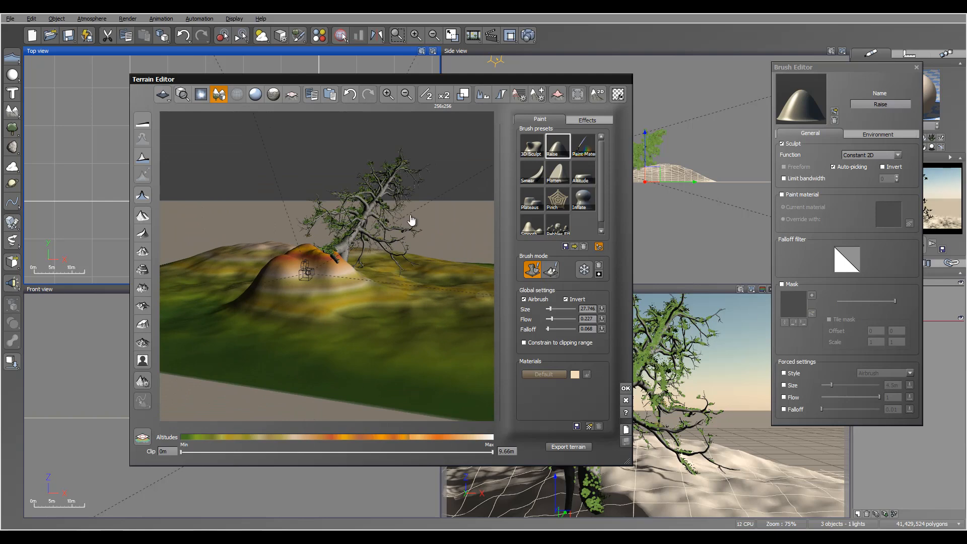
pyautogui.moveTo(365, 323); pyautogui.dragTo(585, 23, button='right')
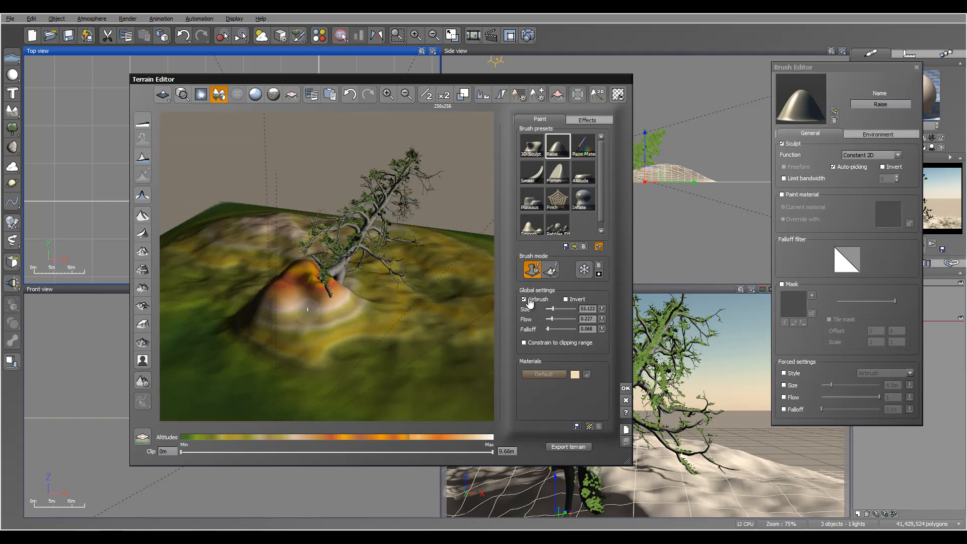
pyautogui.hotkey('ctrl', 'z')
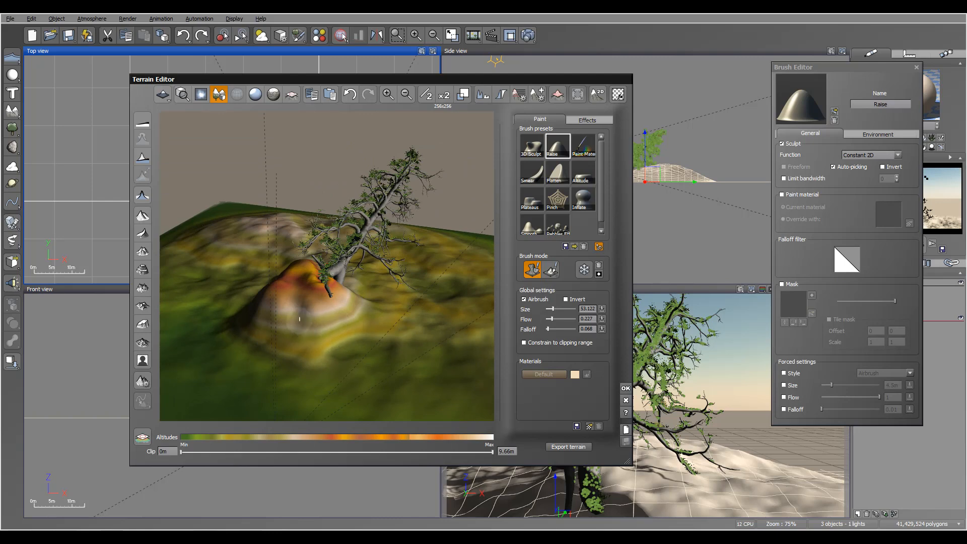
pyautogui.moveTo(332, 303)
pyautogui.mouseDown(button='right')
pyautogui.moveTo(287, 243)
pyautogui.moveTo(266, 249)
pyautogui.moveTo(340, 288)
pyautogui.mouseUp(button='right')
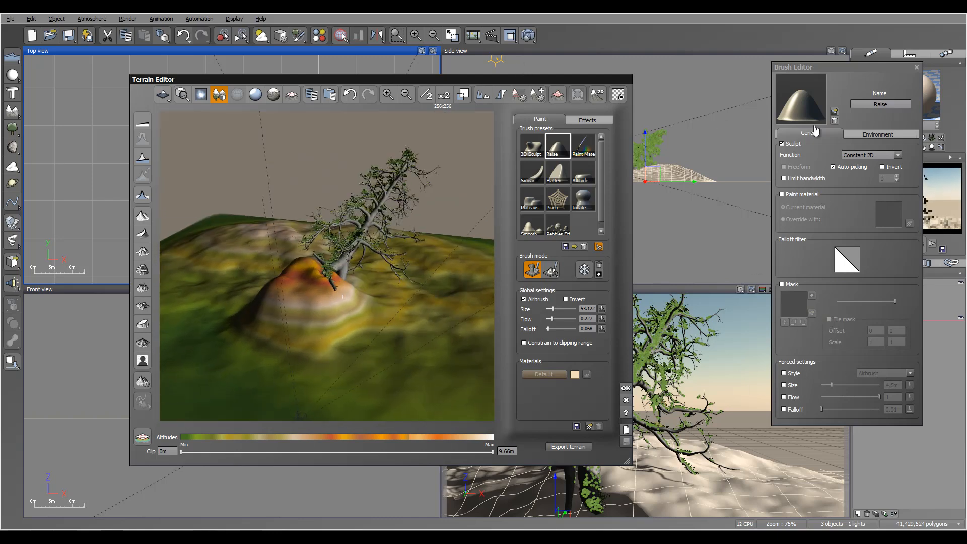
pyautogui.moveTo(281, 233); pyautogui.dragTo(309, 410, button='right')
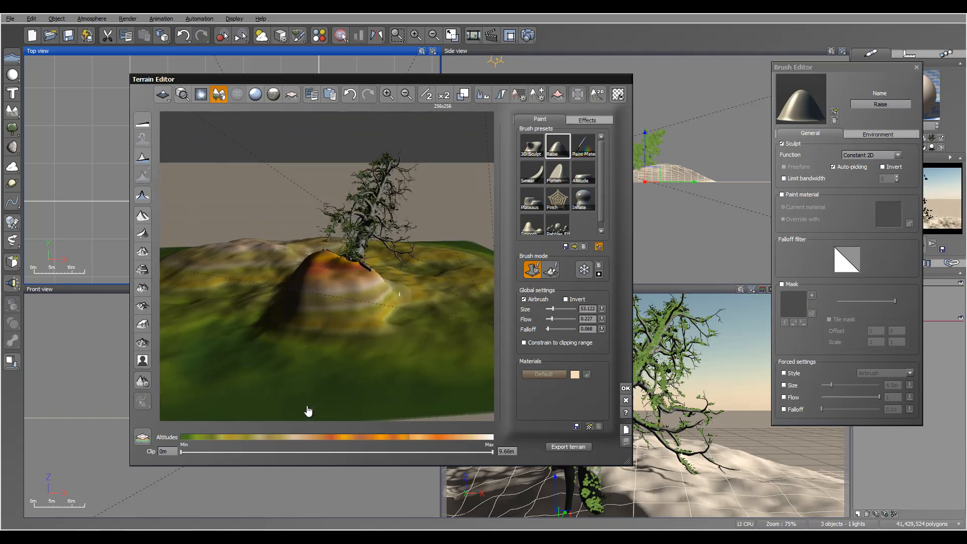
pyautogui.moveTo(409, 309); pyautogui.dragTo(222, 359, button='right')
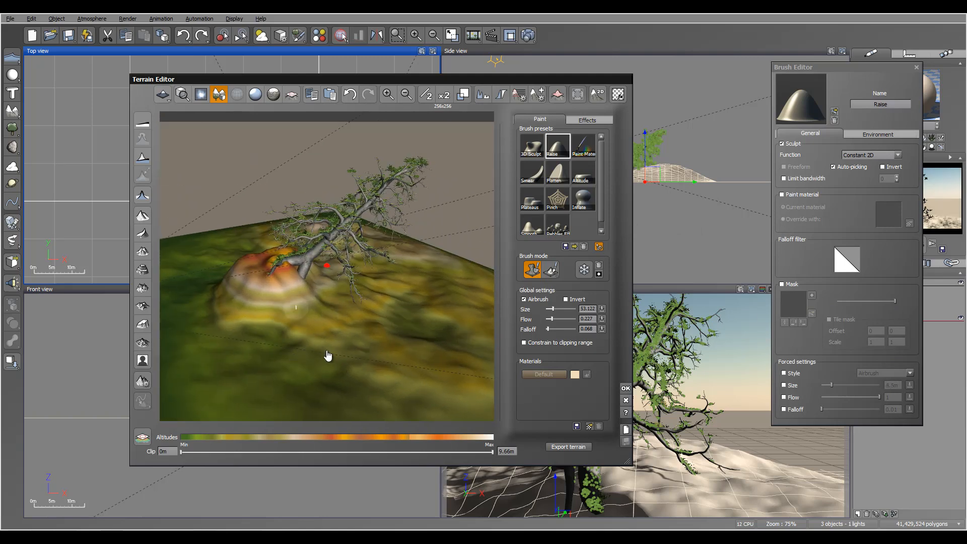
pyautogui.moveTo(328, 352); pyautogui.dragTo(324, 299, button='right')
pyautogui.click(625, 389)
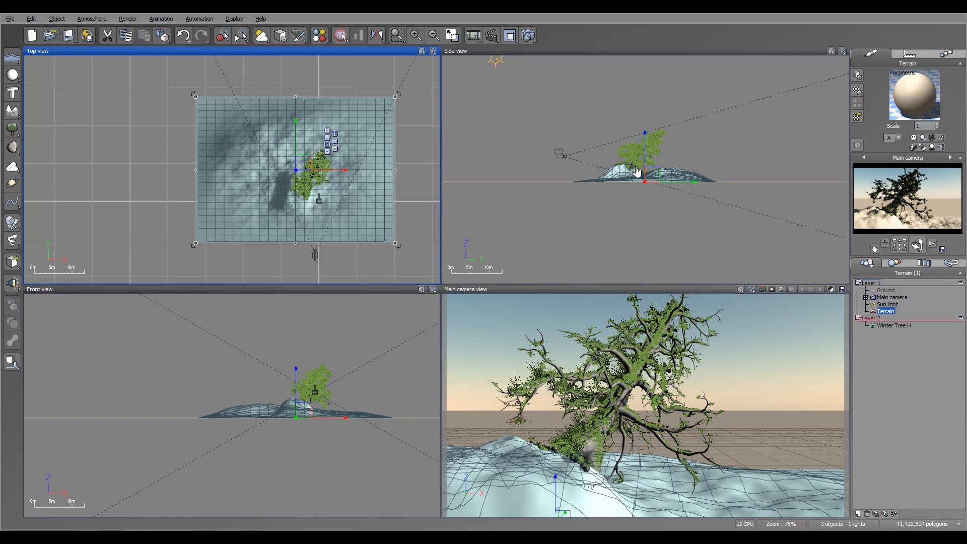
# Add a cube behind the terrain and reshape it into a flat slab about 57 m wide and 29 m deep.
pyautogui.moveTo(648, 449); pyautogui.dragTo(776, 485, button='right')
pyautogui.moveTo(437, 473); pyautogui.dragTo(874, 320, button='right')
pyautogui.rightClick(12, 75)
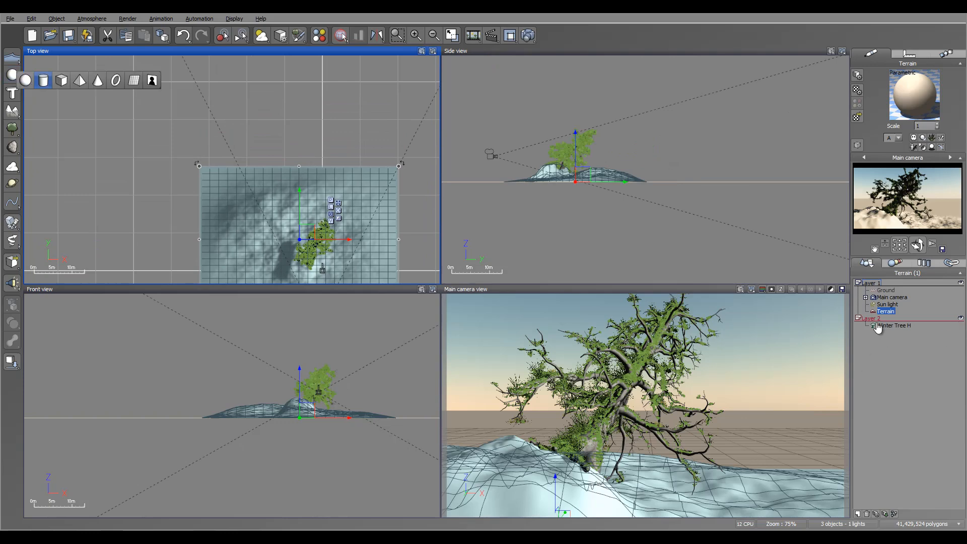
pyautogui.click(62, 80)
pyautogui.moveTo(240, 161); pyautogui.dragTo(431, 150)
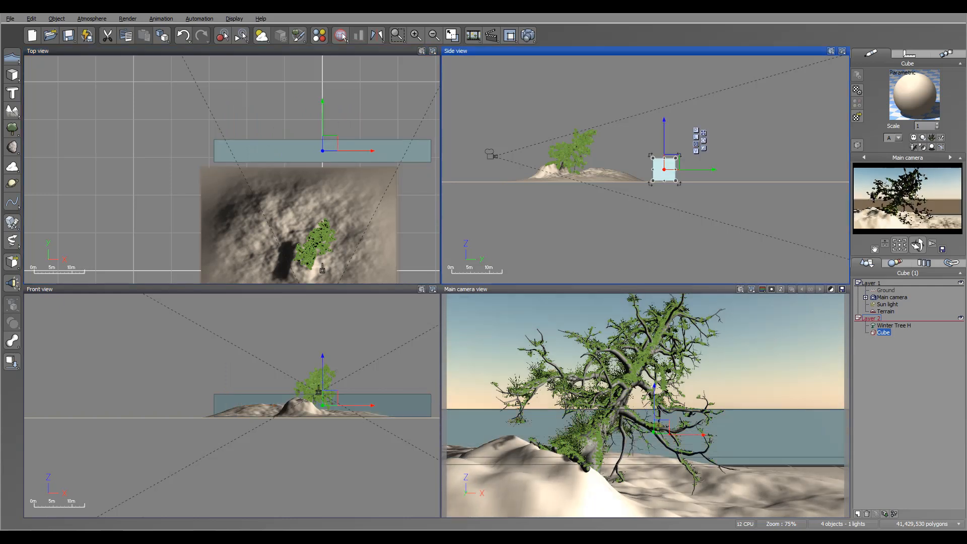
pyautogui.moveTo(664, 158); pyautogui.dragTo(664, 177)
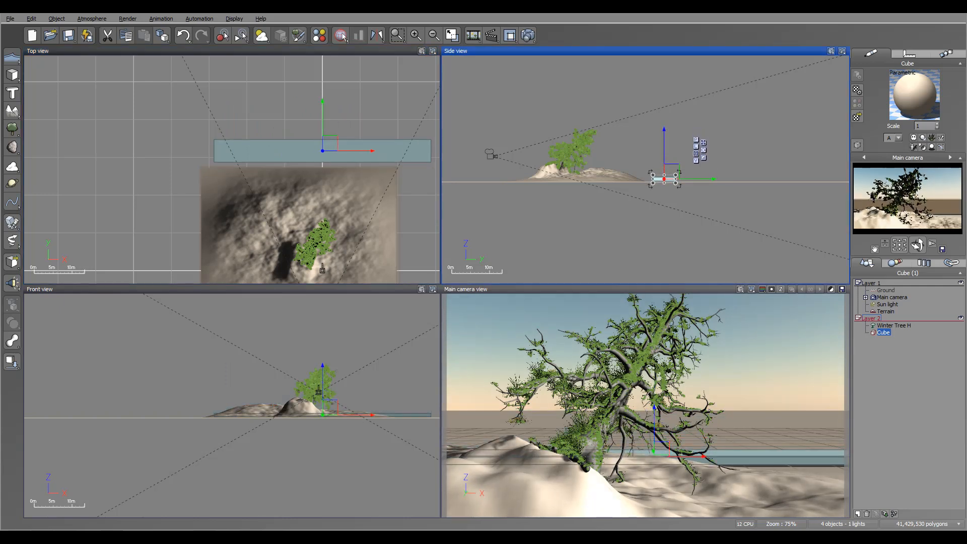
pyautogui.moveTo(323, 139); pyautogui.dragTo(323, 50)
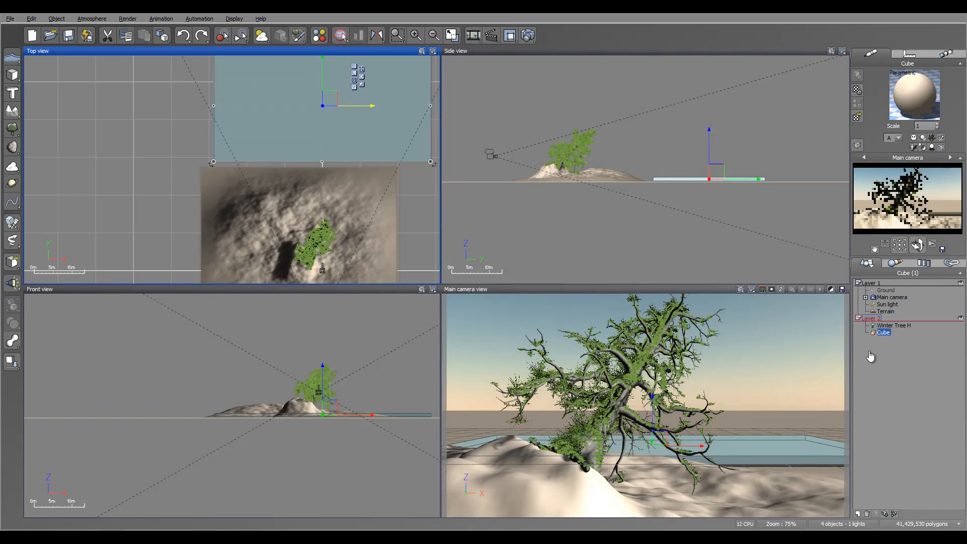
# Move the slab against the terrain's rear edge, then thin and lower it to ground level in the side view.
pyautogui.moveTo(330, 98); pyautogui.dragTo(321, 113)
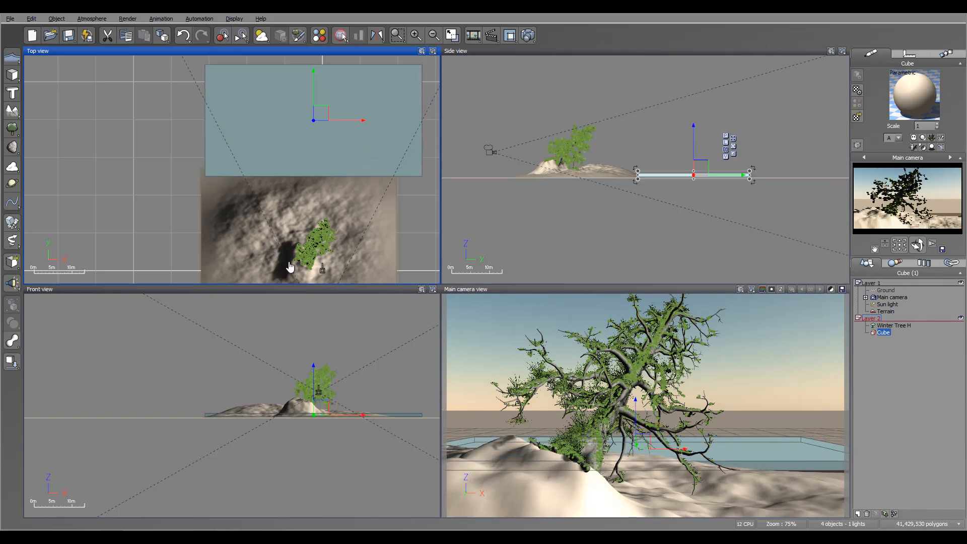
pyautogui.scroll(8, 664, 182)
pyautogui.moveTo(664, 164); pyautogui.dragTo(665, 171)
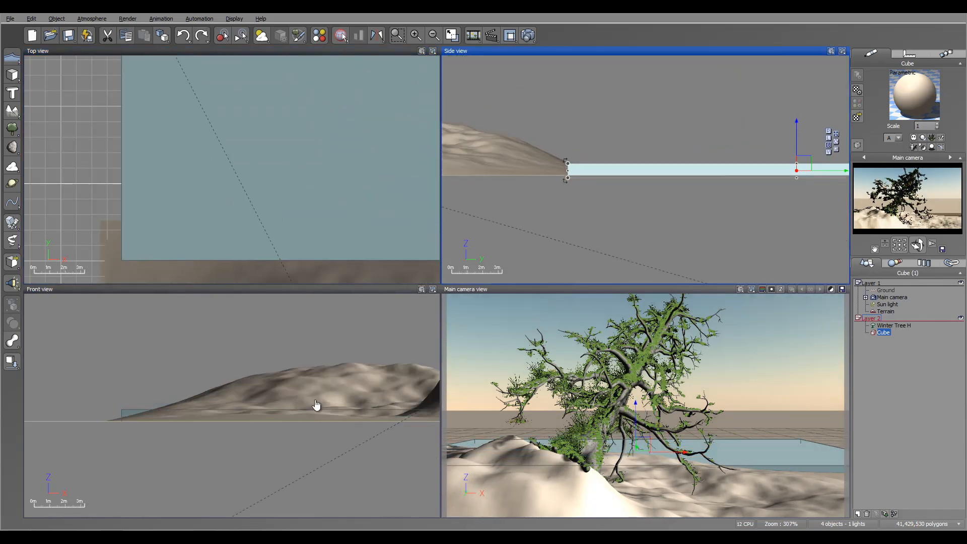
pyautogui.moveTo(568, 163); pyautogui.dragTo(568, 167)
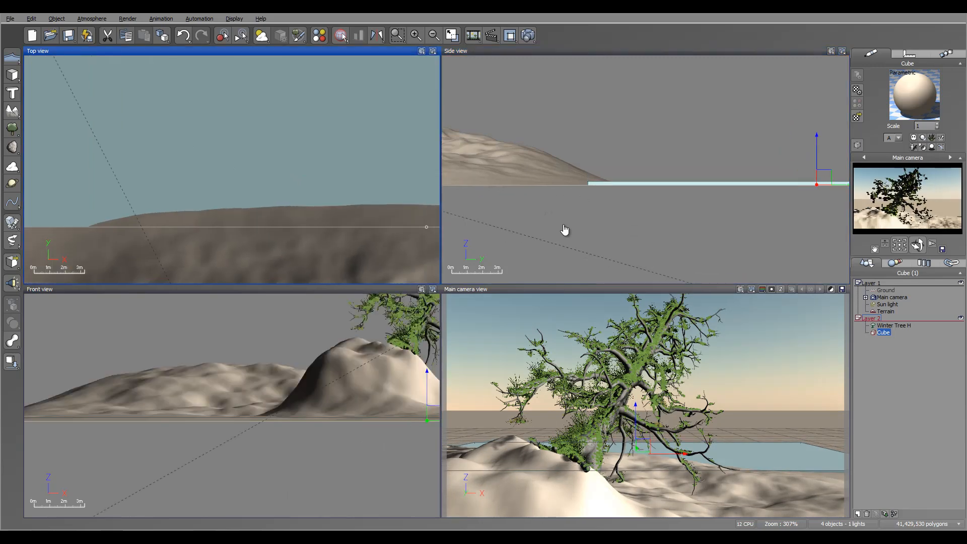
# Widen the slab behind the terrain to about 66 m in the top view.
pyautogui.scroll(-8, 565, 230)
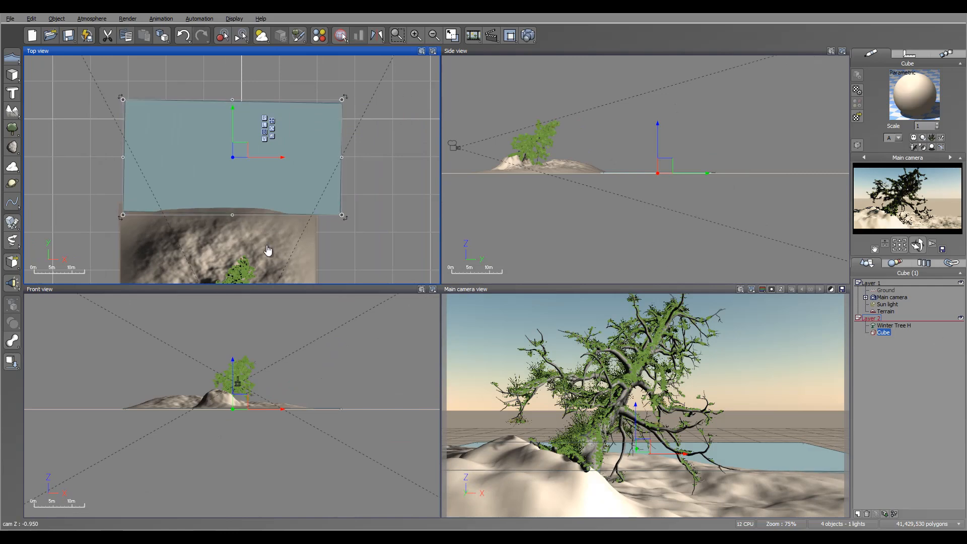
pyautogui.hotkey('ctrl', 'z')
pyautogui.hotkey('ctrl', 'z')
pyautogui.hotkey('ctrl', 'z')
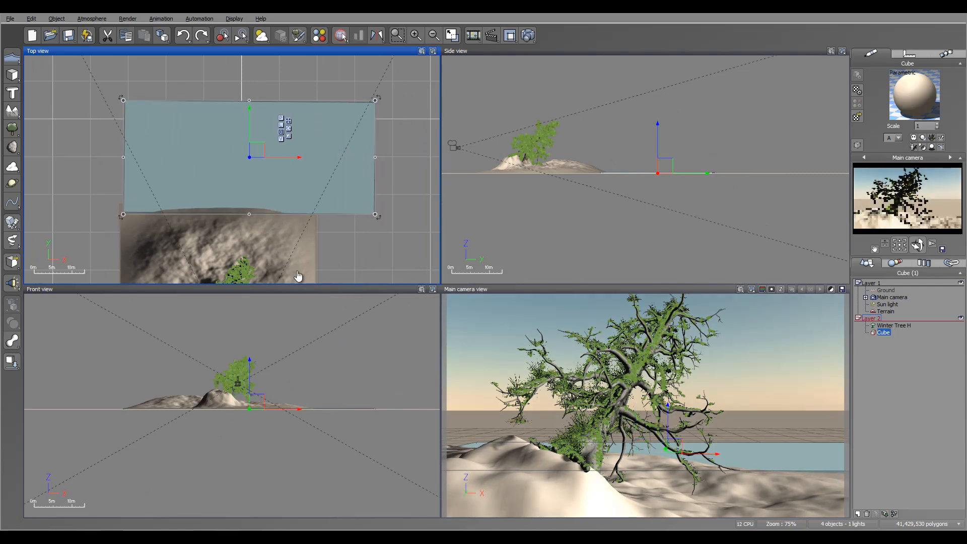
# Widen the slab behind the terrain to about 77 m and assign it the Grass landscape material.
pyautogui.moveTo(124, 157); pyautogui.dragTo(82, 157)
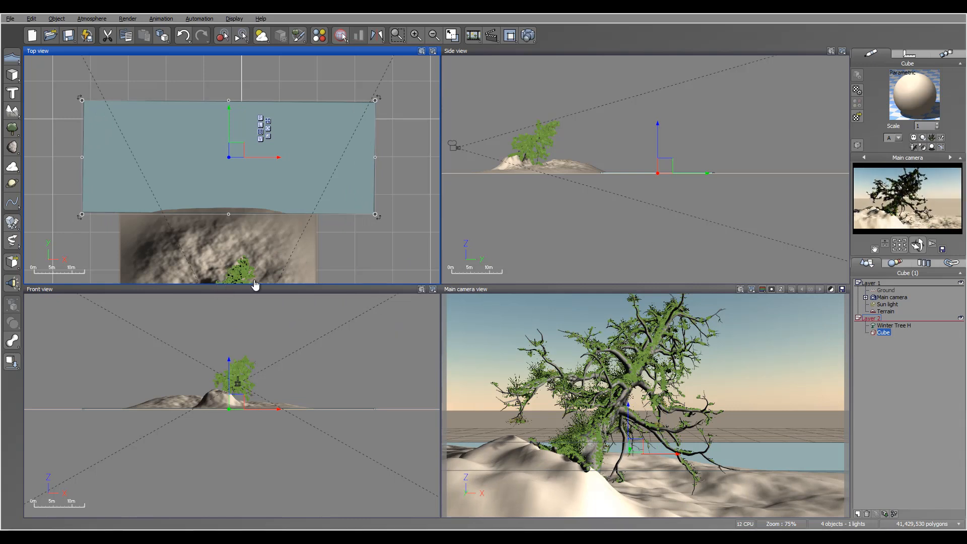
pyautogui.moveTo(255, 283)
pyautogui.mouseDown(button='right')
pyautogui.moveTo(277, 248)
pyautogui.moveTo(270, 277)
pyautogui.mouseUp(button='right')
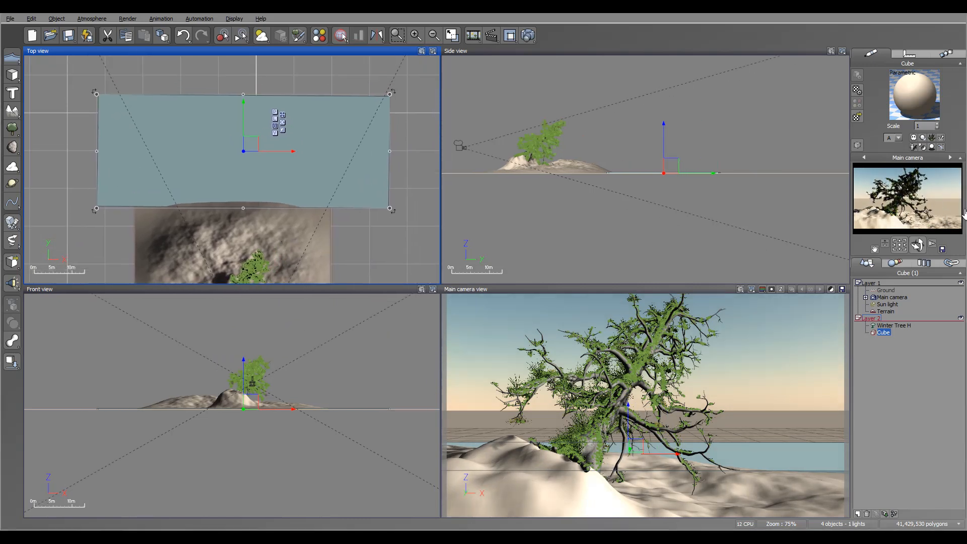
pyautogui.moveTo(964, 224); pyautogui.dragTo(760, 427, button='right')
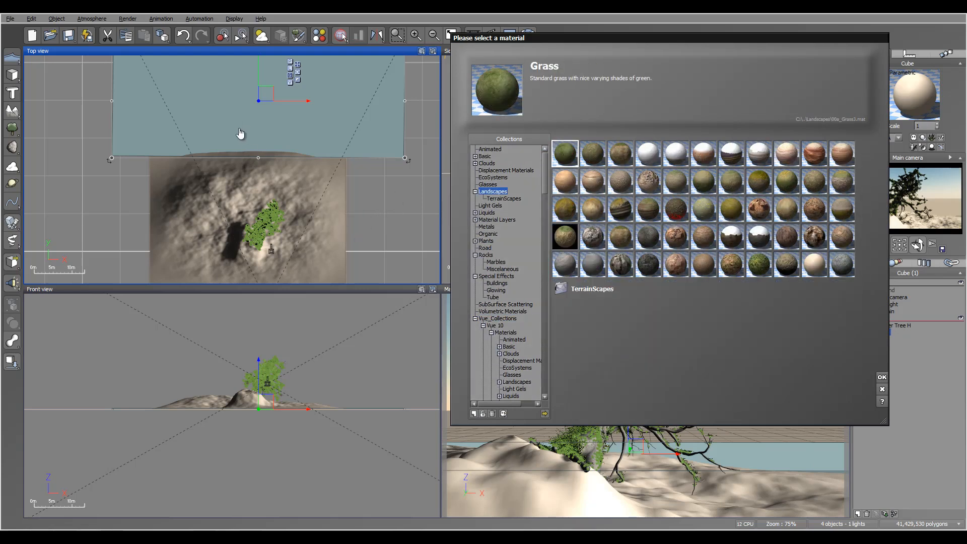
pyautogui.press('Return')
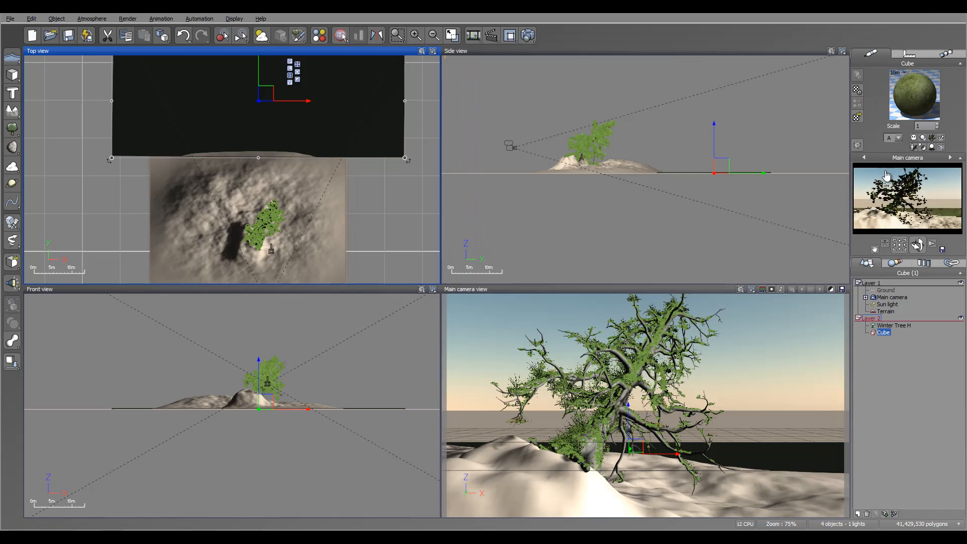
# Move the slab object into Layer 1 and assign the Grass material to both the terrain and the ground plane.
pyautogui.moveTo(906, 321); pyautogui.dragTo(884, 313)
pyautogui.click(308, 211)
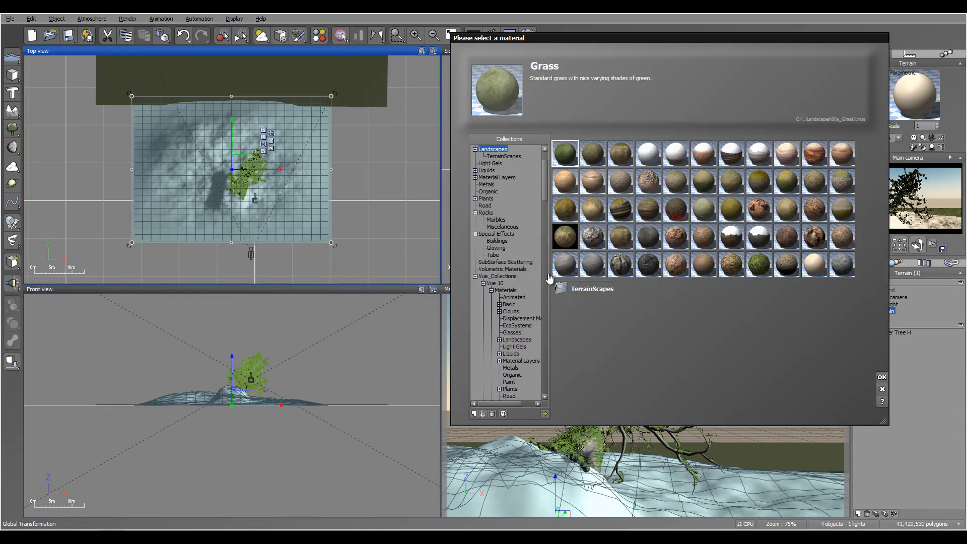
pyautogui.click(883, 378)
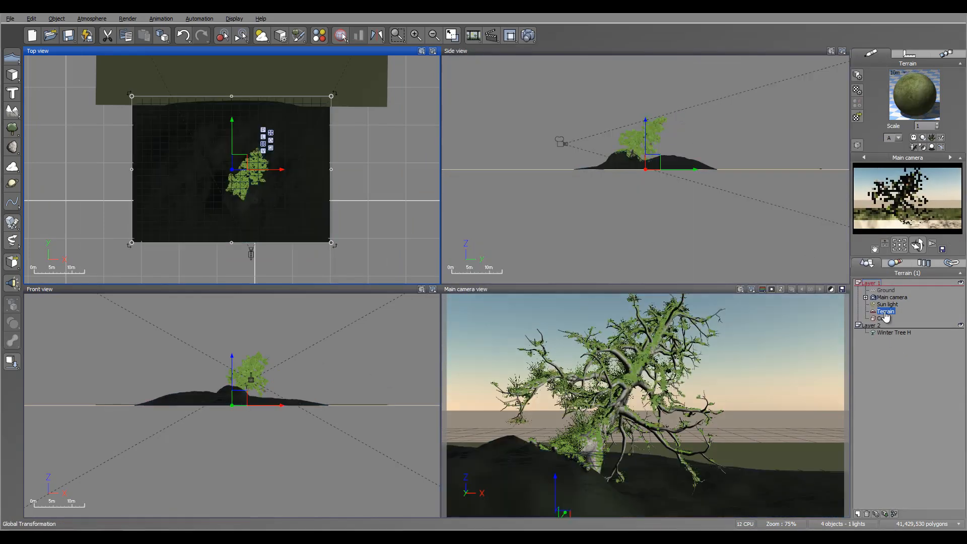
pyautogui.click(317, 216)
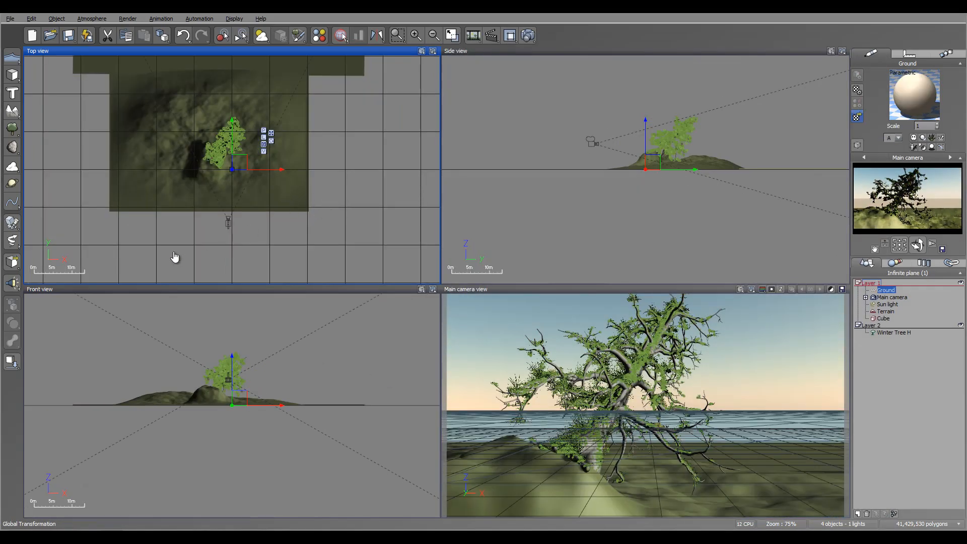
pyautogui.click(857, 117)
pyautogui.press('Return')
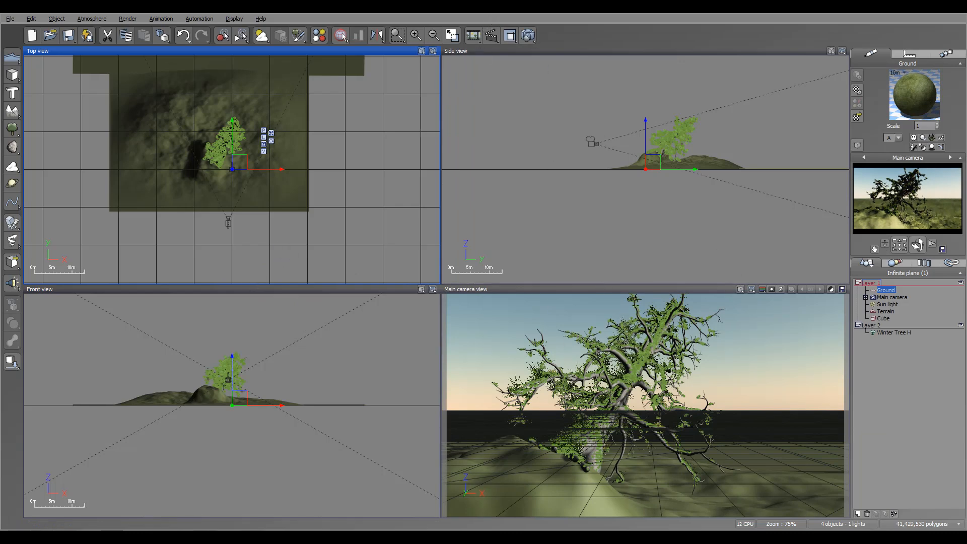
# Add a Stone Rubble layer from the Landscapes collection above Grass in the terrain's material.
pyautogui.click(886, 311)
pyautogui.doubleClick(915, 95)
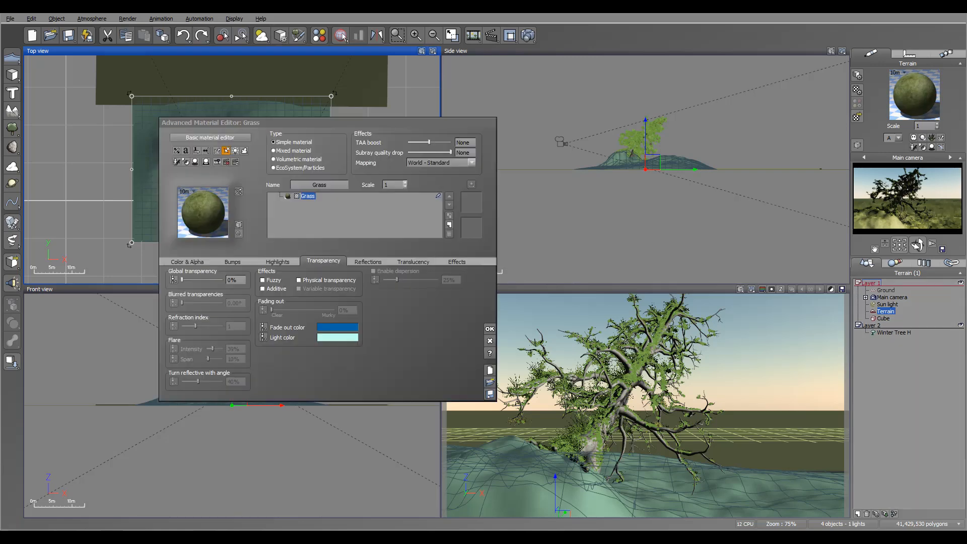
pyautogui.click(490, 382)
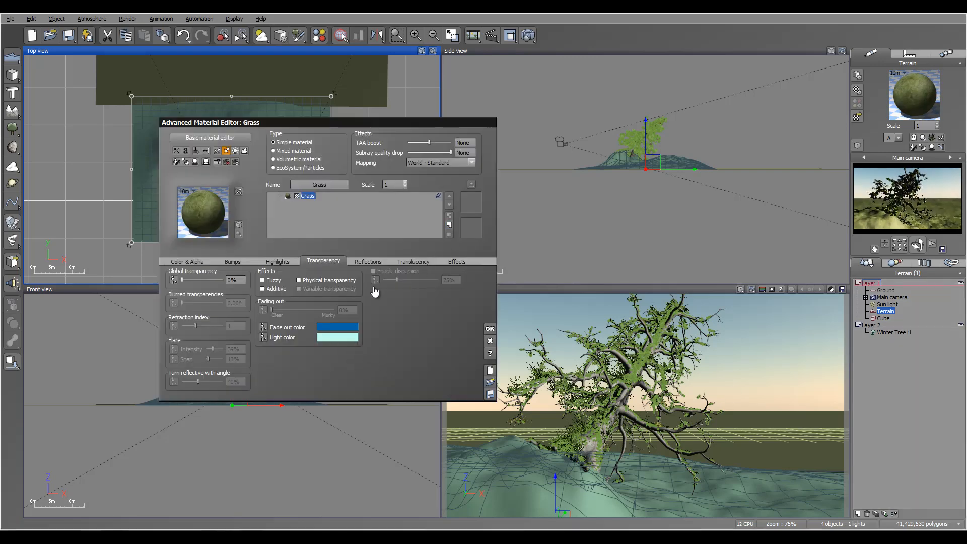
pyautogui.moveTo(545, 278); pyautogui.dragTo(545, 169)
pyautogui.click(492, 192)
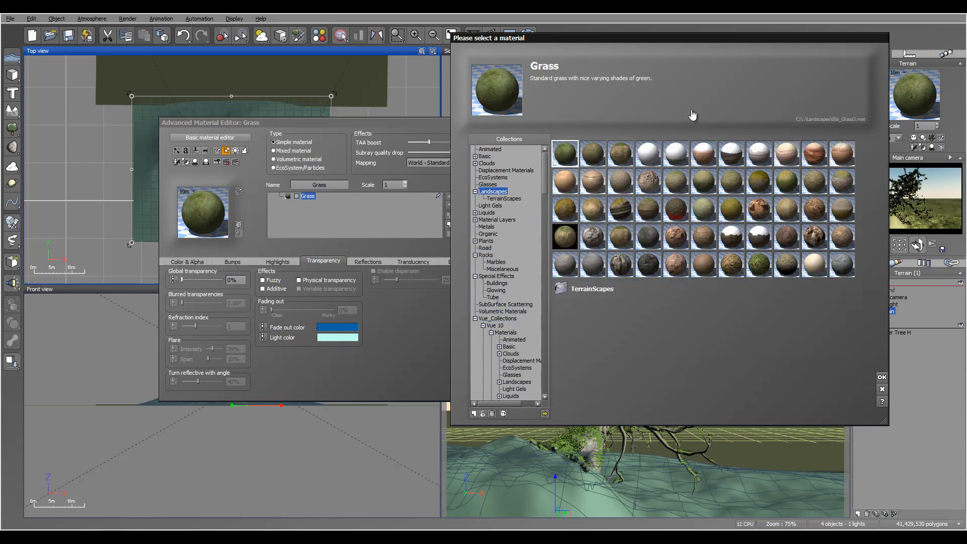
pyautogui.click(704, 265)
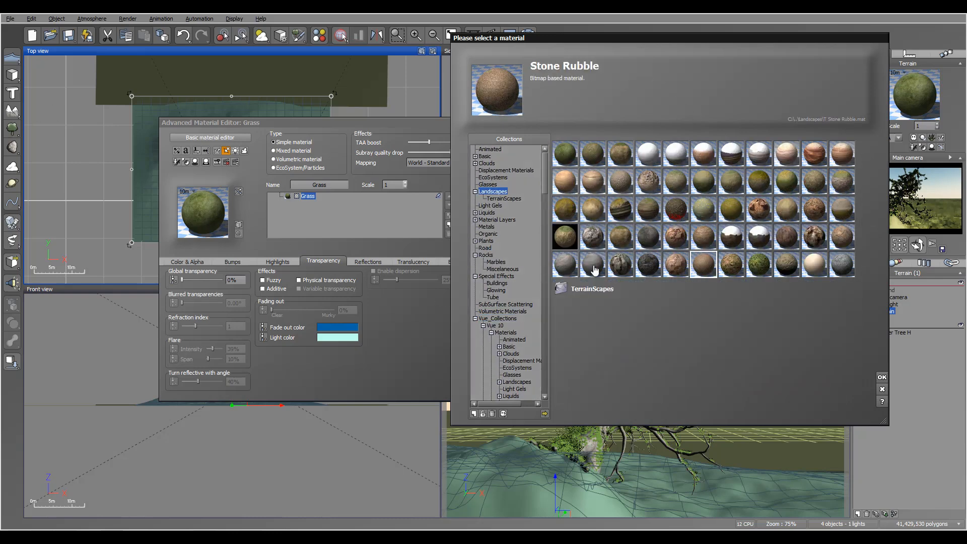
pyautogui.click(882, 377)
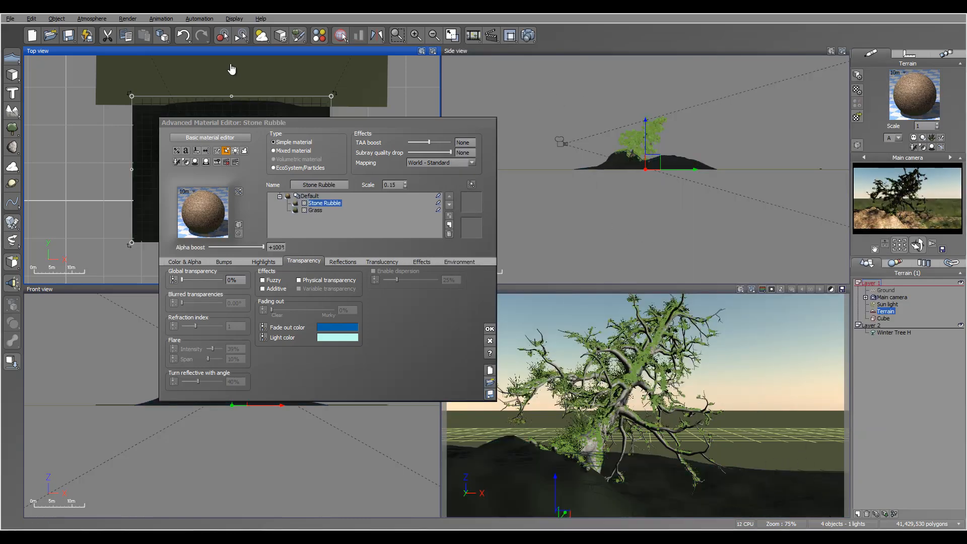
# Set the Stone Rubble layer's alpha boost to 0%, slope range to 70°–97°, and steep and flat fuzziness to 11% and 13%, and accept.
pyautogui.click(303, 183)
pyautogui.write('0')
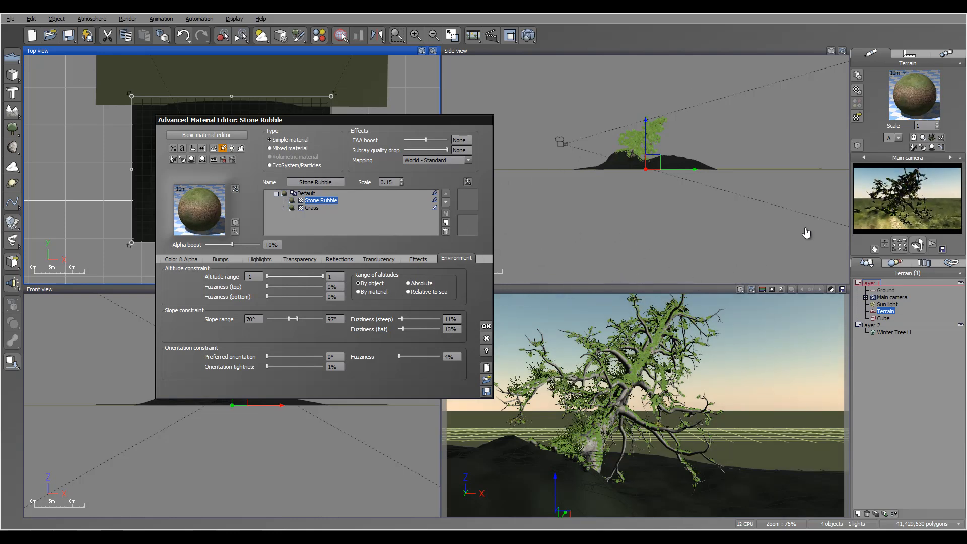
pyautogui.press('Return')
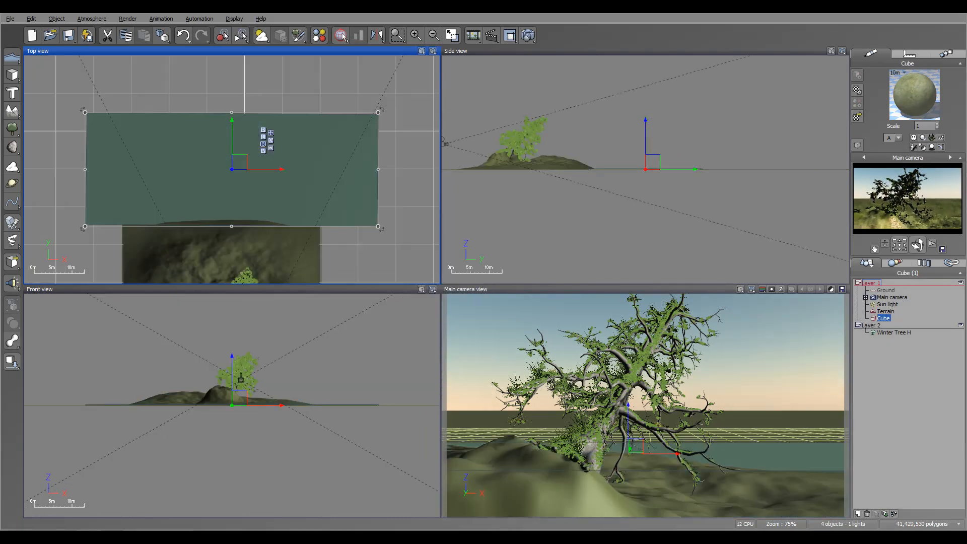
# Turn the slab's Grass material into an EcoSystem layer over Grass and show its population settings.
pyautogui.doubleClick(915, 95)
pyautogui.click(270, 166)
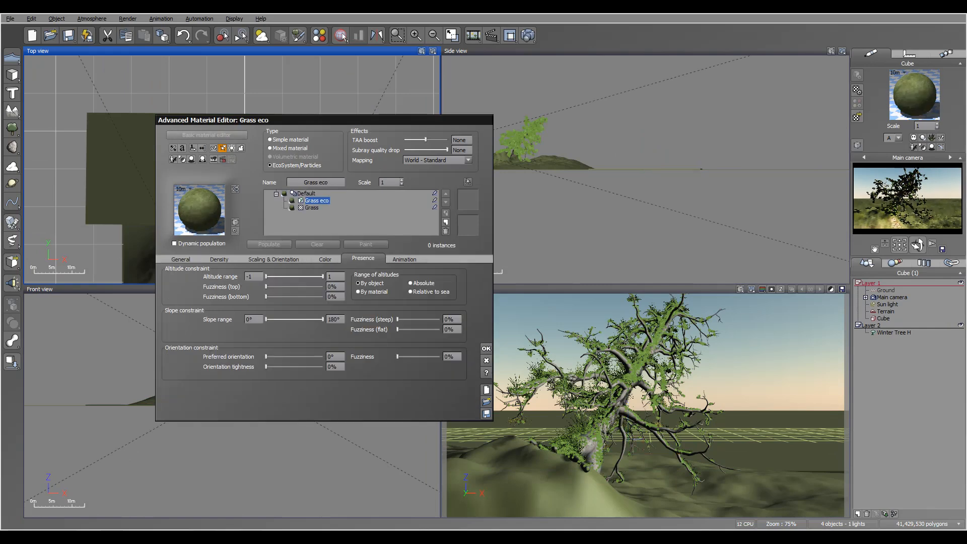
pyautogui.click(181, 259)
# Populate the slab with Red Spruce, Blue Spruce and Large European Ash - Spring Bright Green, and add Cone-Shaped Conifer to the population.
pyautogui.click(307, 405)
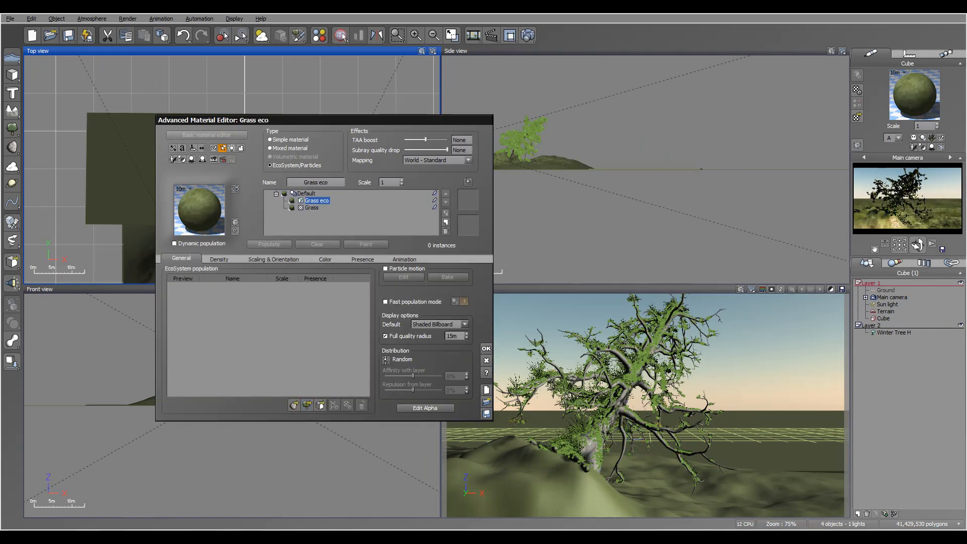
pyautogui.doubleClick(564, 321)
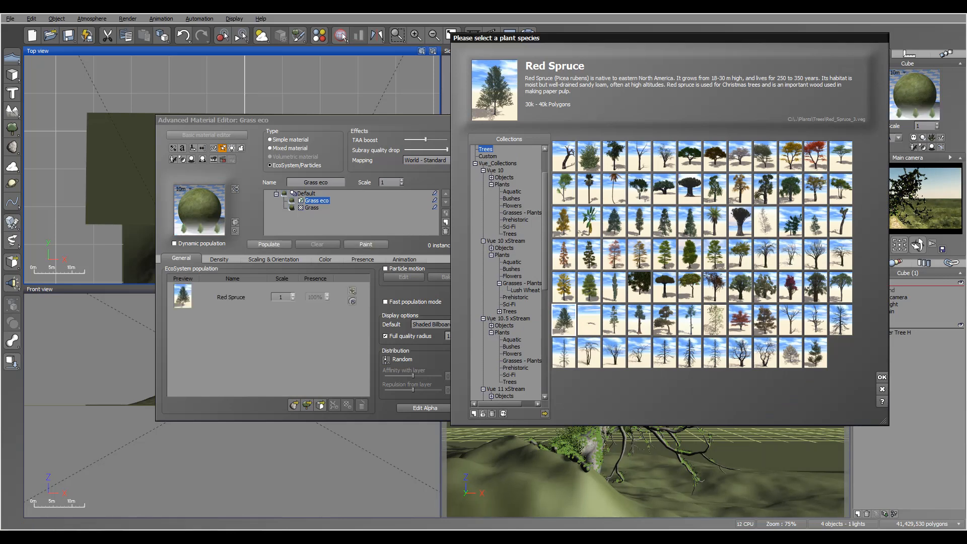
pyautogui.doubleClick(614, 221)
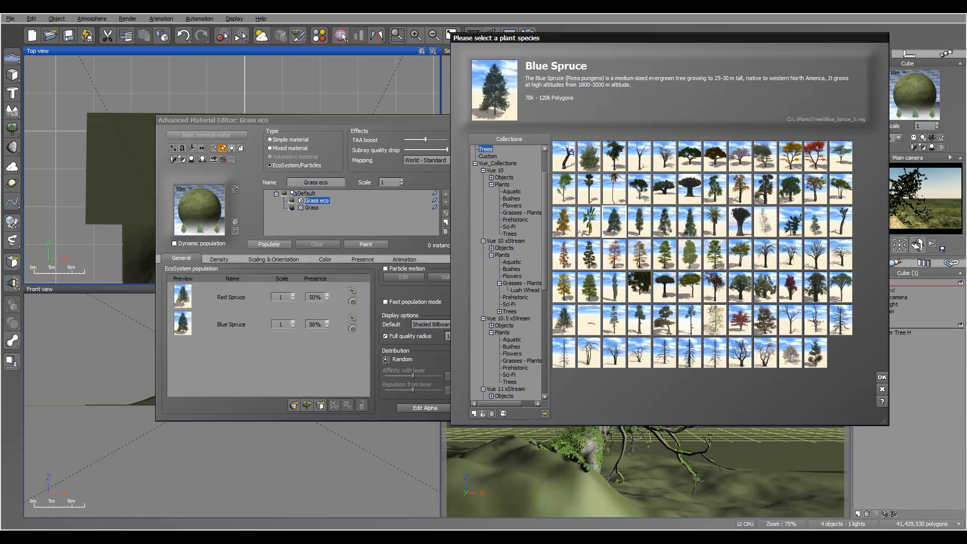
pyautogui.click(664, 255)
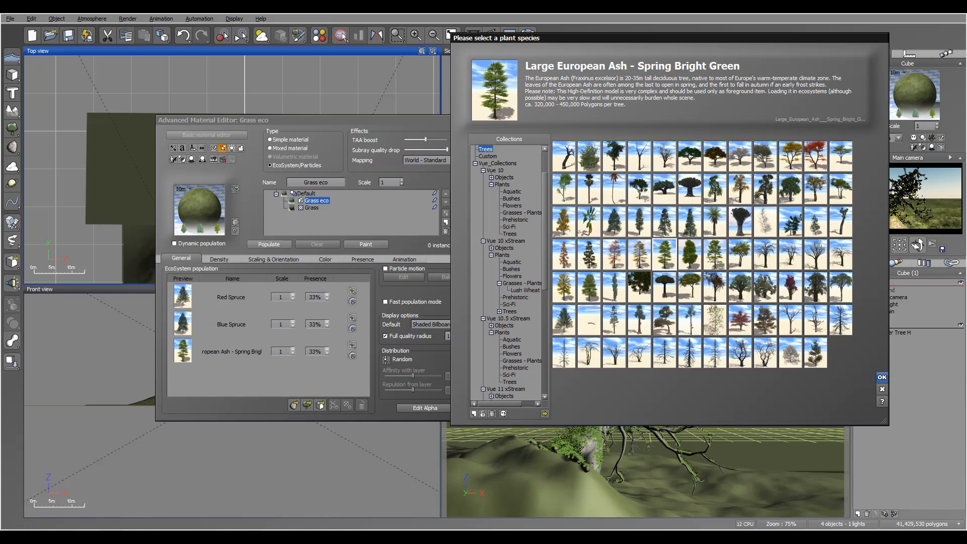
pyautogui.click(882, 377)
pyautogui.click(269, 245)
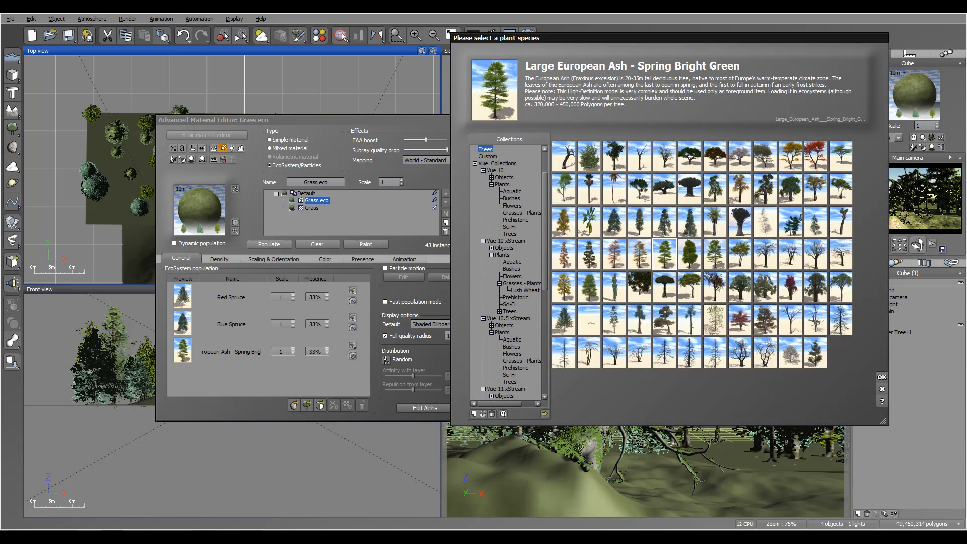
pyautogui.click(689, 221)
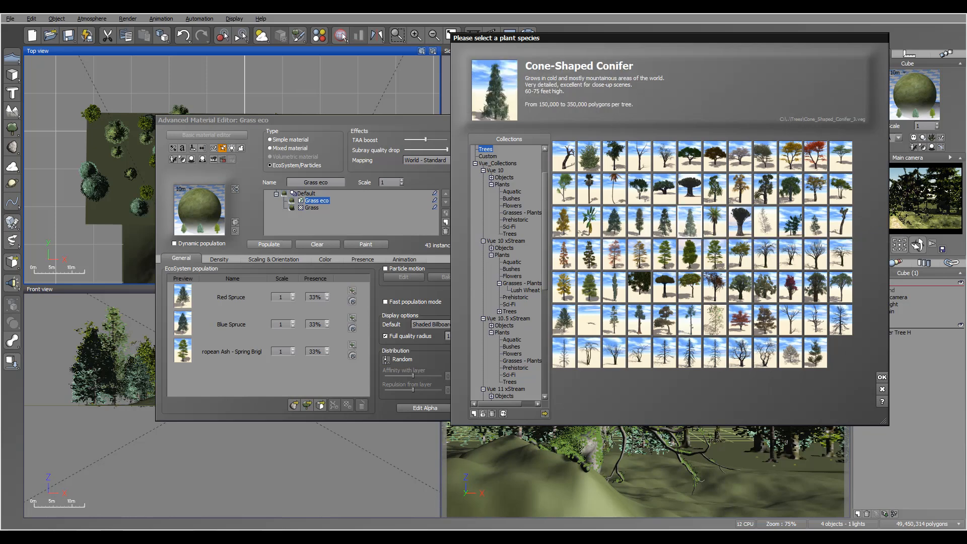
pyautogui.click(882, 377)
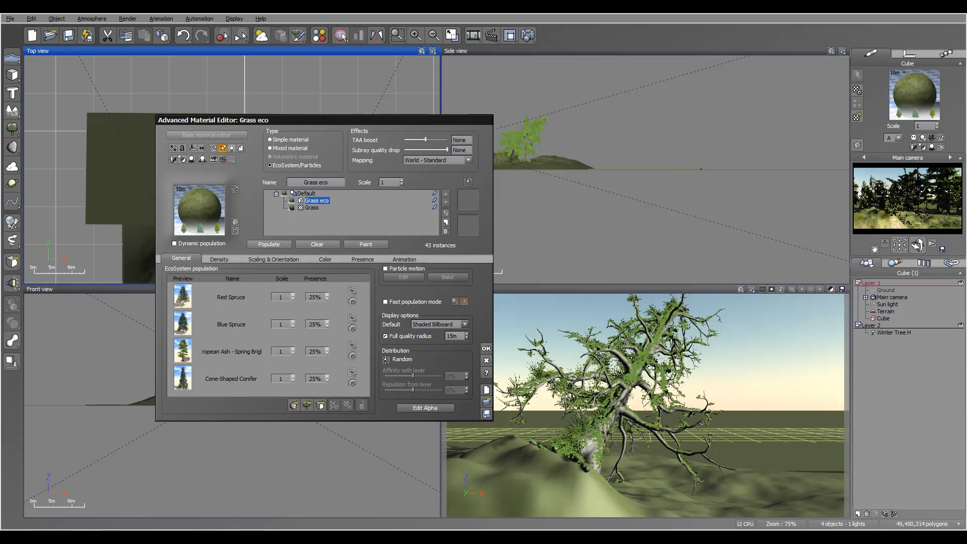
# Set the ash's scale to 0.8, rebalance presence to 8% ash, 31% Blue Spruce and 30% Red Spruce, and repopulate the slab.
pyautogui.click(231, 351)
pyautogui.click(292, 353)
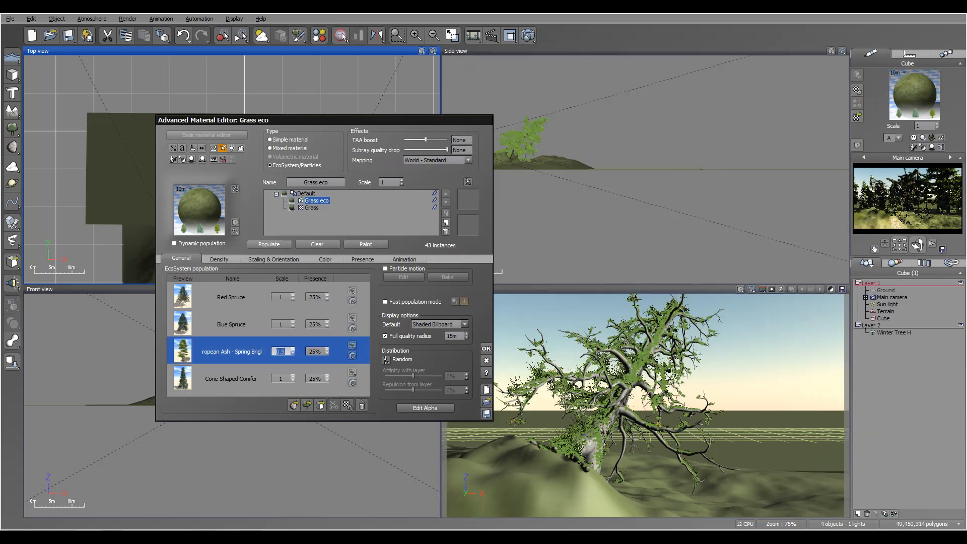
pyautogui.click(327, 354)
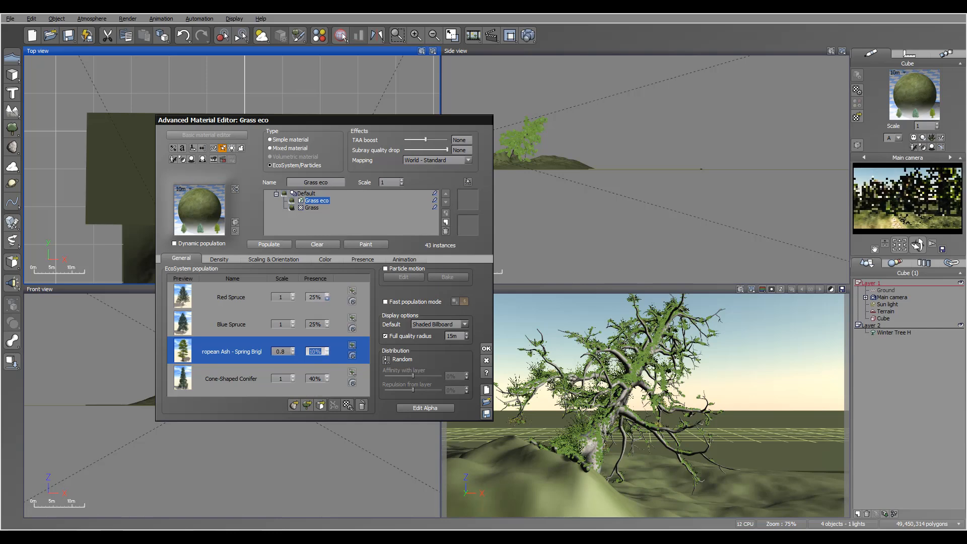
pyautogui.click(327, 327)
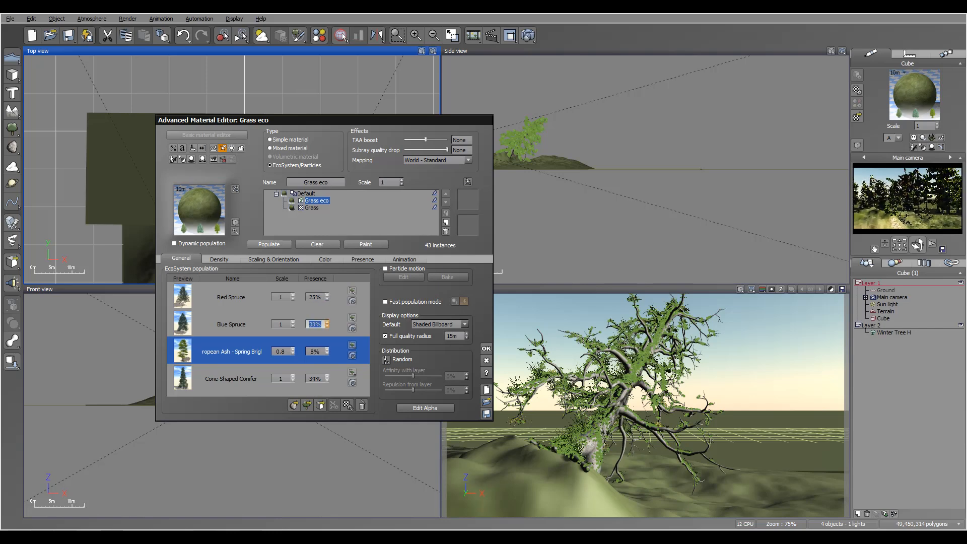
pyautogui.click(327, 295)
pyautogui.click(269, 244)
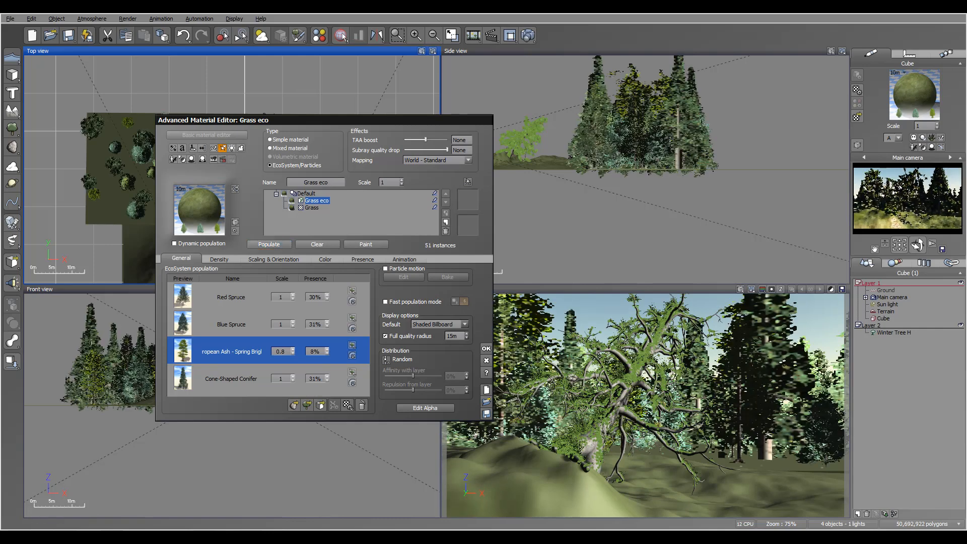
# Set the forest EcoSystem's overall density to 87%, repopulate the slab and accept the material.
pyautogui.click(220, 260)
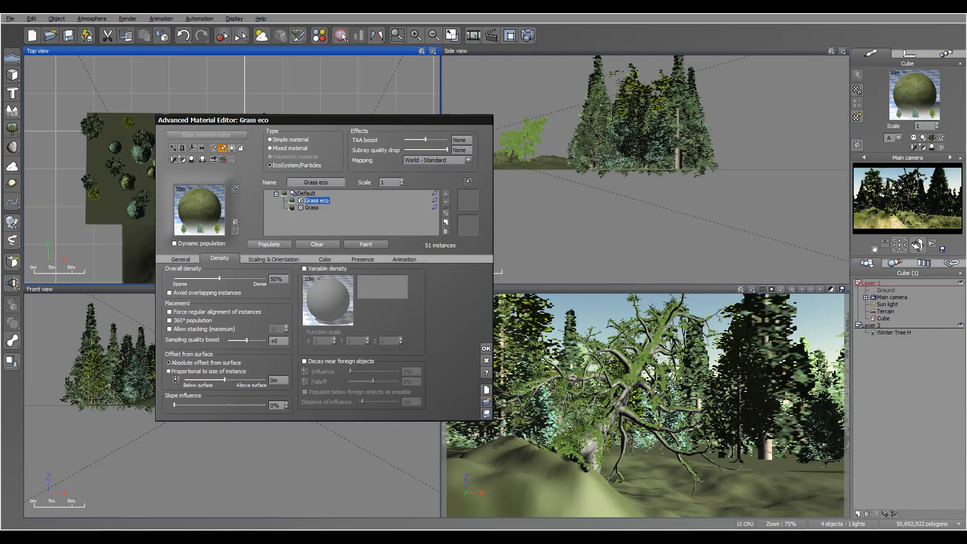
pyautogui.click(269, 244)
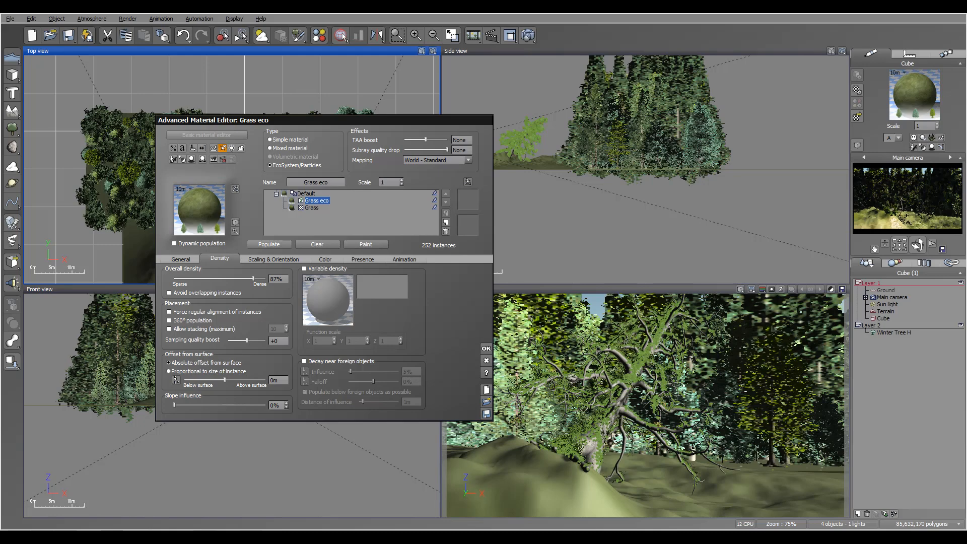
pyautogui.click(486, 348)
# Move the forested slab back to leave a gap of about 9 m behind the terrain, and hide Layer 2.
pyautogui.moveTo(221, 161); pyautogui.dragTo(260, 137, button='right')
pyautogui.moveTo(260, 137); pyautogui.dragTo(260, 133)
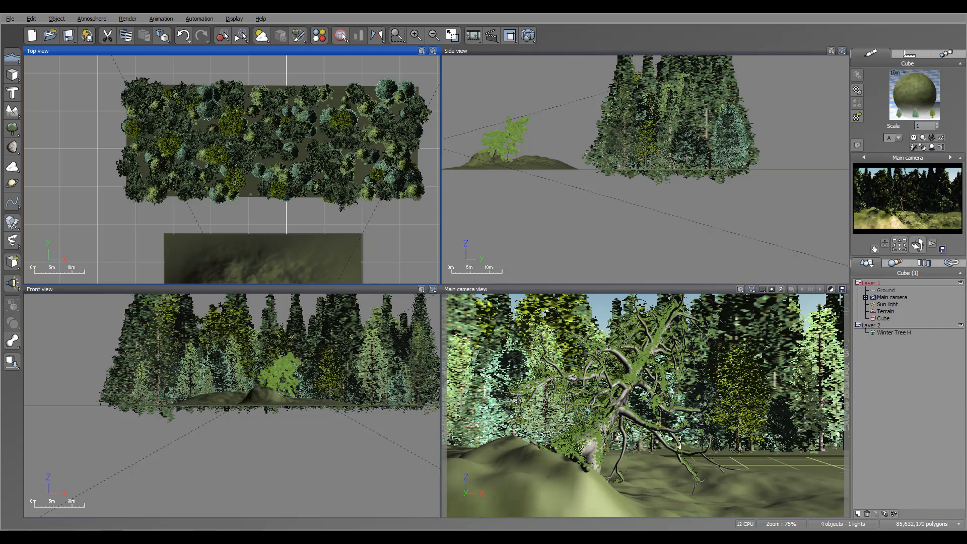
pyautogui.click(961, 325)
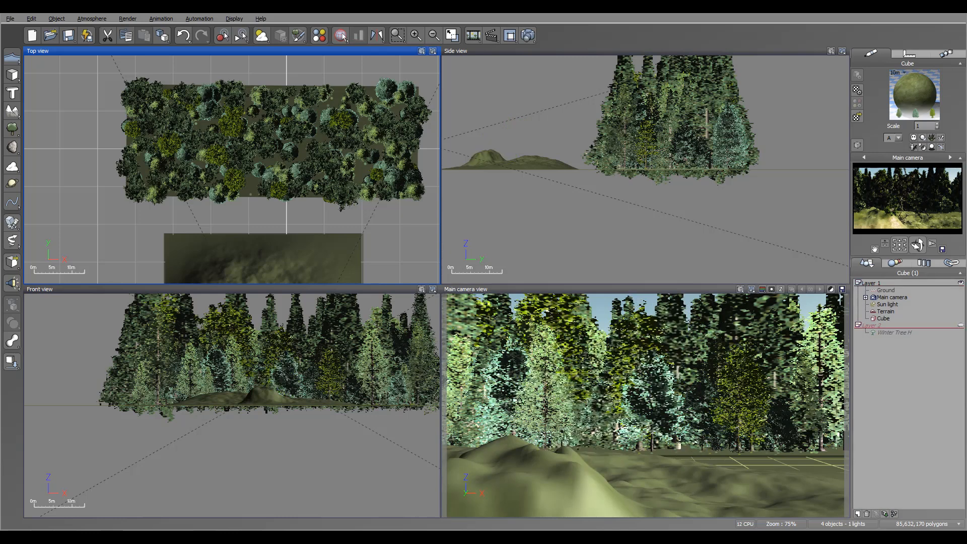
# Add an EcoSystem layer to the terrain's mixed material, based on its Stone Rubble layer.
pyautogui.click(872, 283)
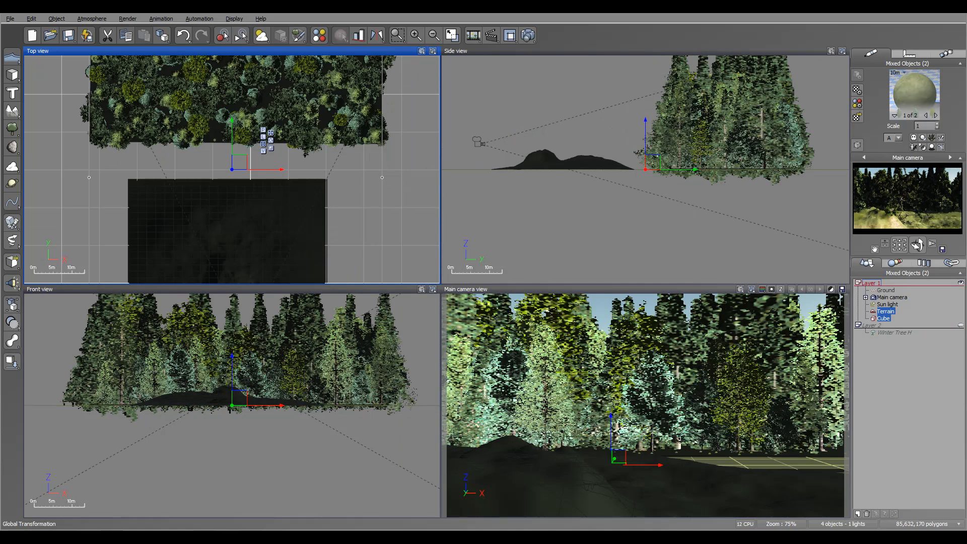
pyautogui.doubleClick(915, 95)
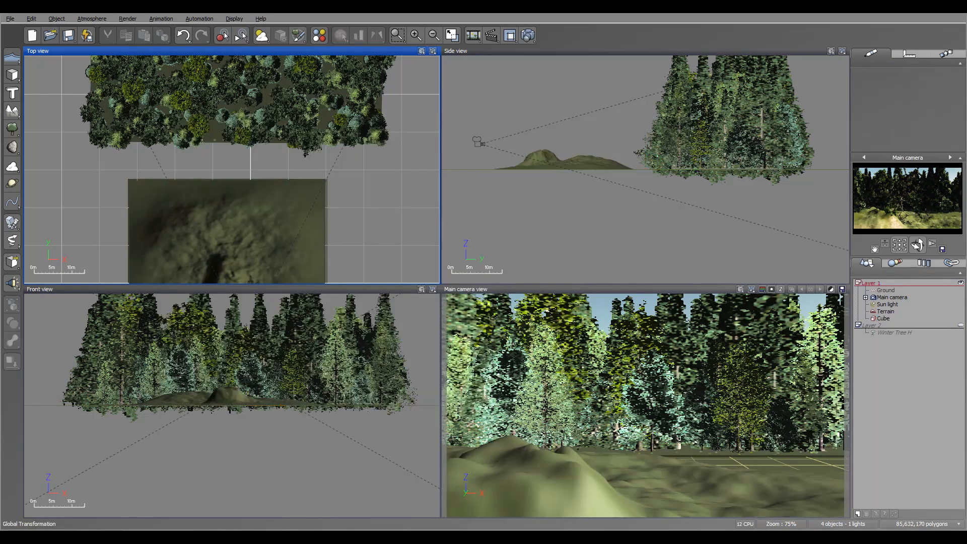
pyautogui.click(885, 312)
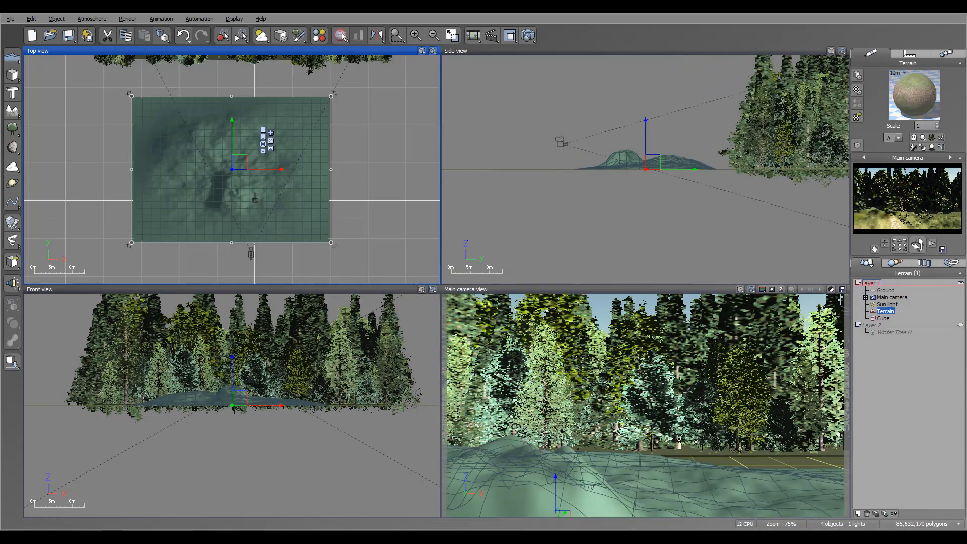
pyautogui.doubleClick(915, 95)
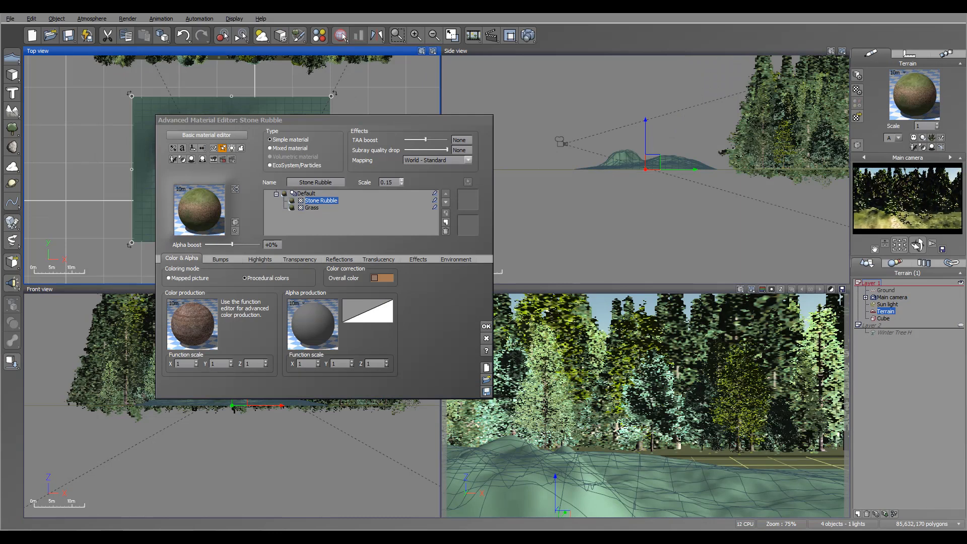
pyautogui.click(270, 166)
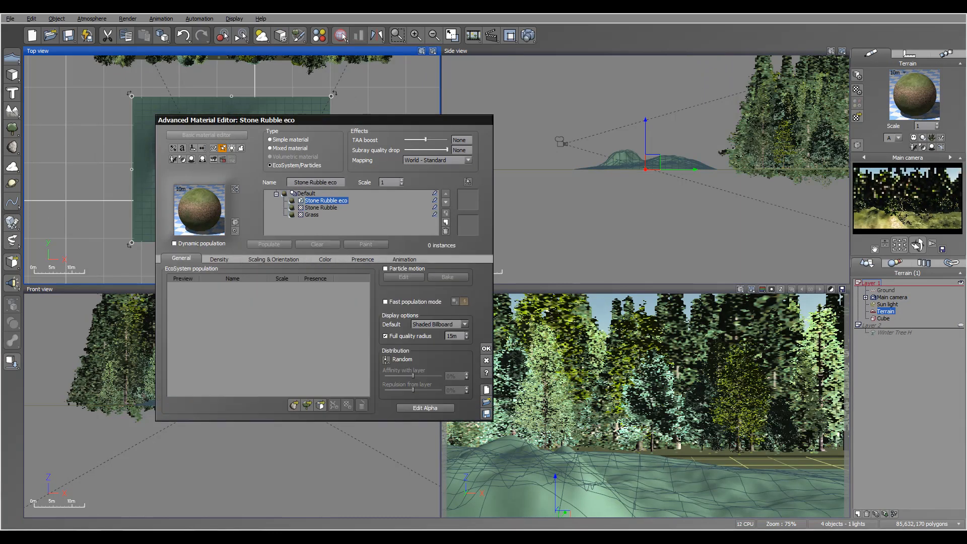
# Add Small Grassfield Plant and Long Grass to the terrain's EcoSystem population and populate the terrain.
pyautogui.click(307, 406)
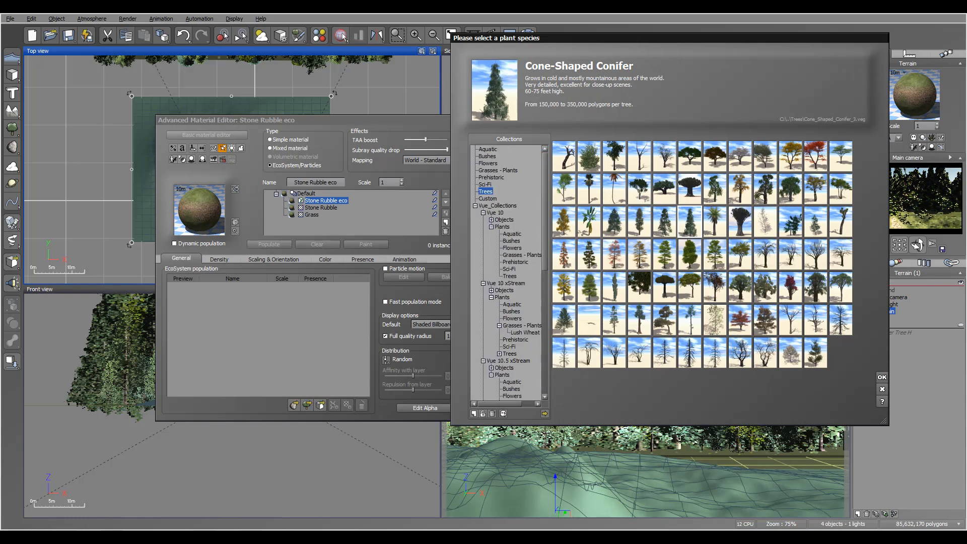
pyautogui.click(498, 170)
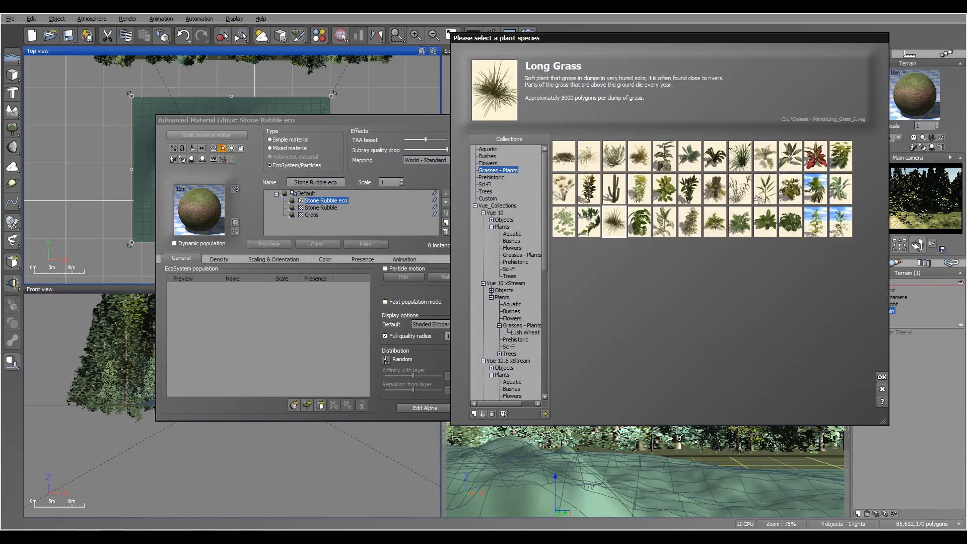
pyautogui.click(564, 221)
pyautogui.click(882, 377)
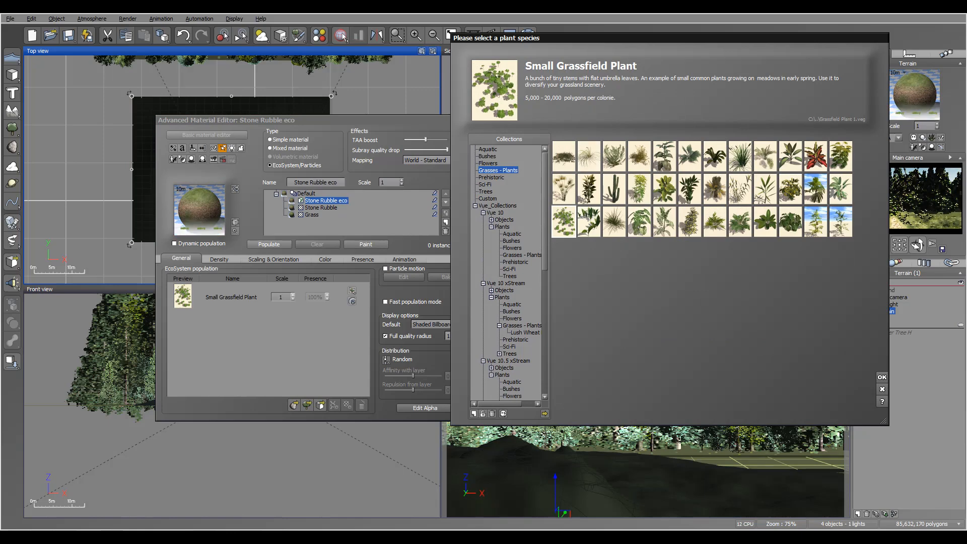
pyautogui.doubleClick(614, 221)
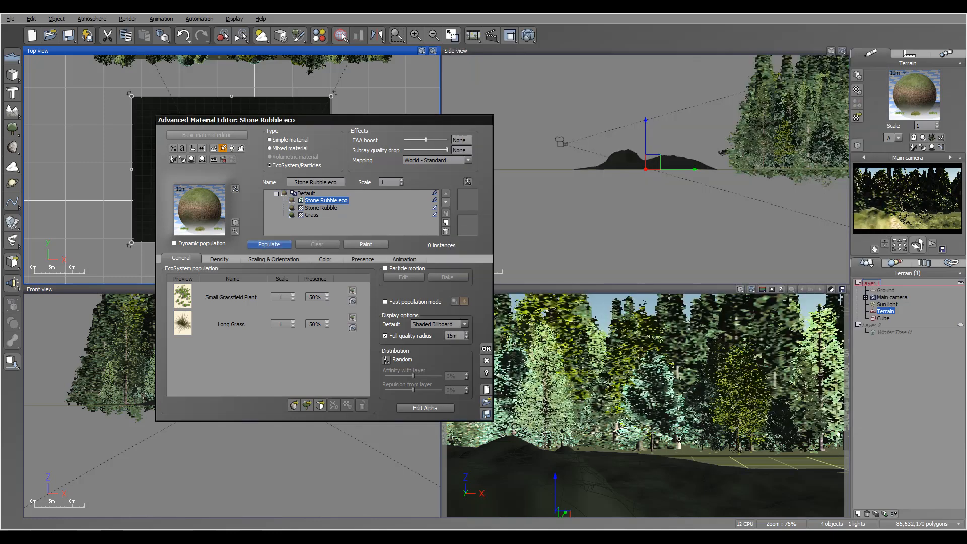
pyautogui.click(269, 245)
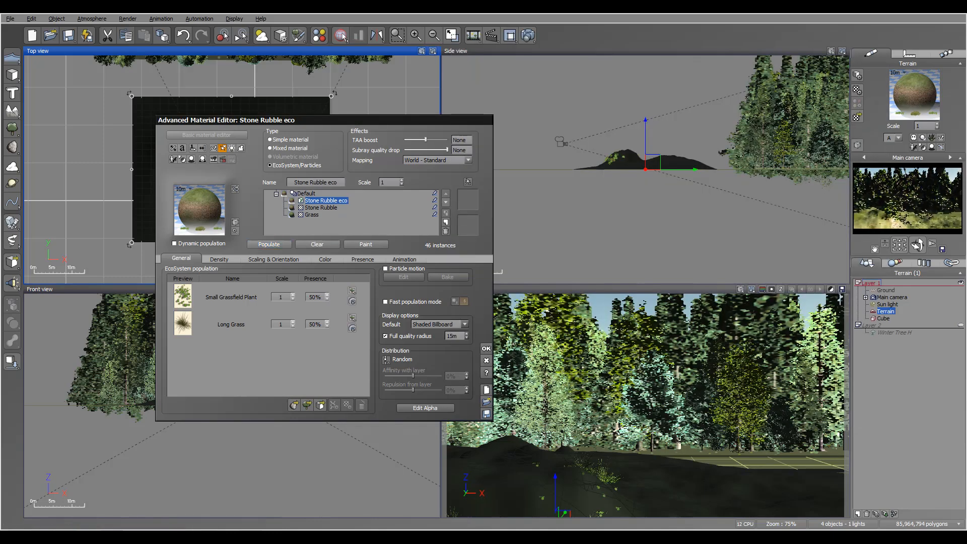
# Set the terrain EcoSystem's slope range to 0°–77° with 27% steep fuzziness and overall density to 87%, repopulate, and accept the material.
pyautogui.click(363, 260)
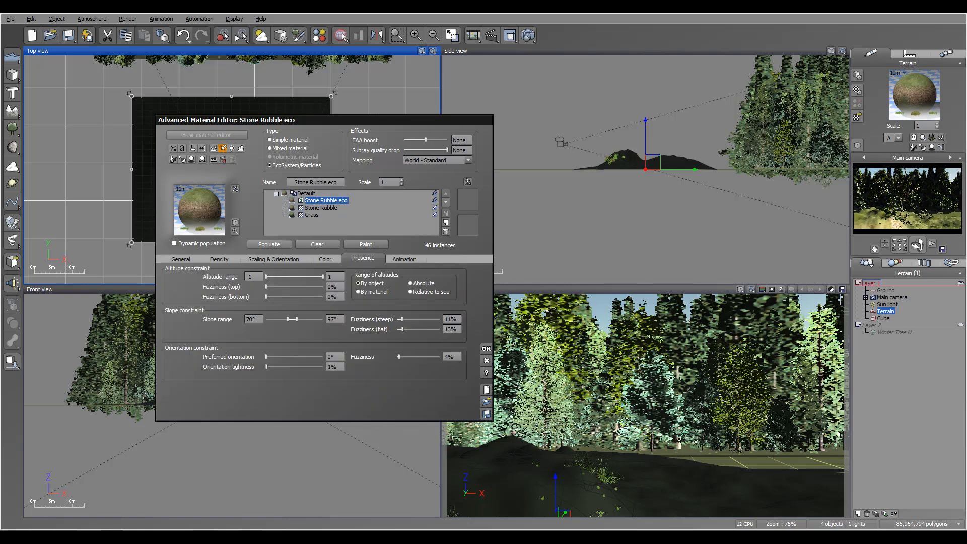
pyautogui.moveTo(296, 319); pyautogui.dragTo(290, 319)
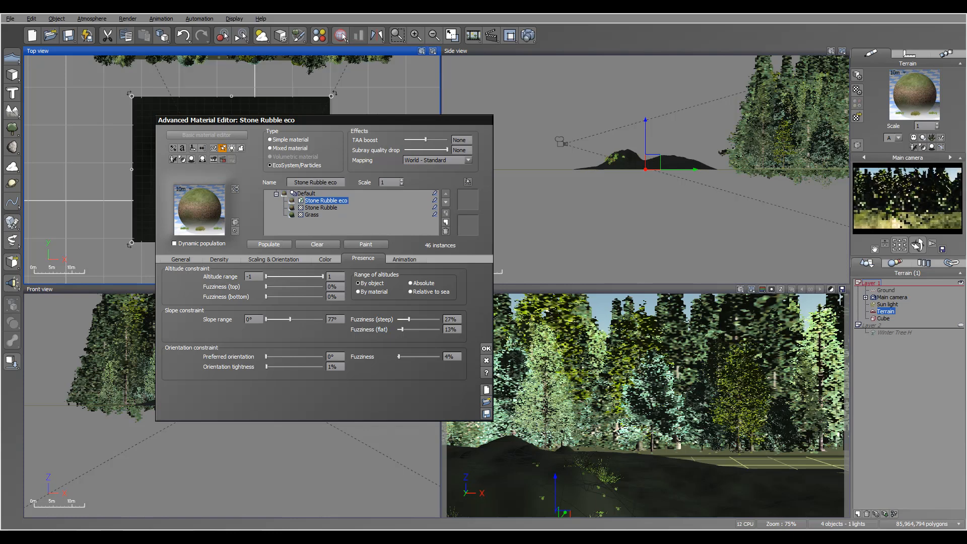
pyautogui.click(219, 258)
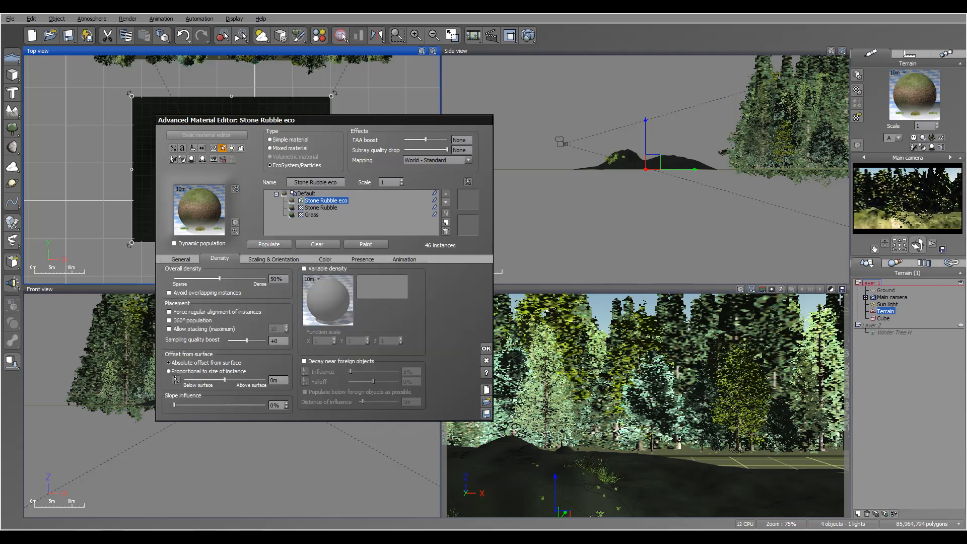
pyautogui.moveTo(220, 279); pyautogui.dragTo(254, 279)
pyautogui.click(269, 244)
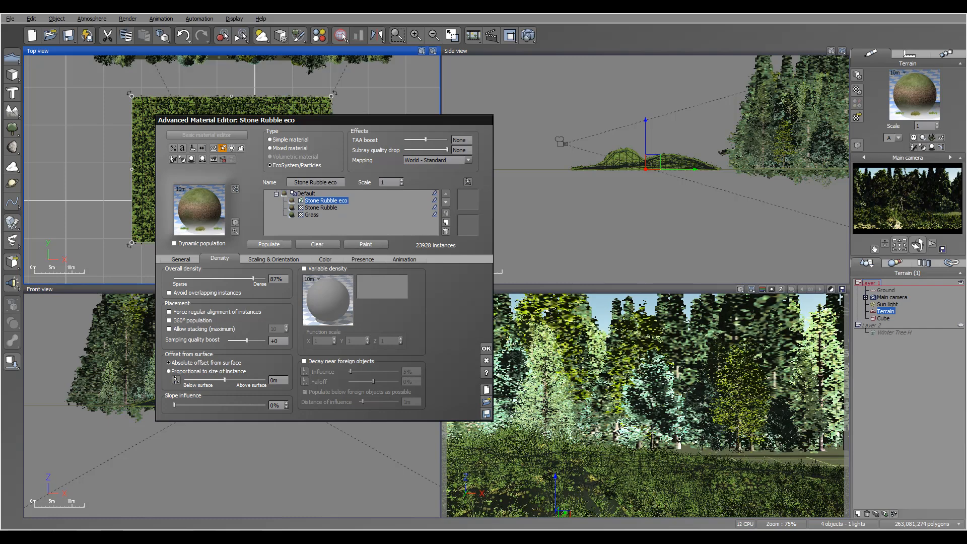
pyautogui.press('Return')
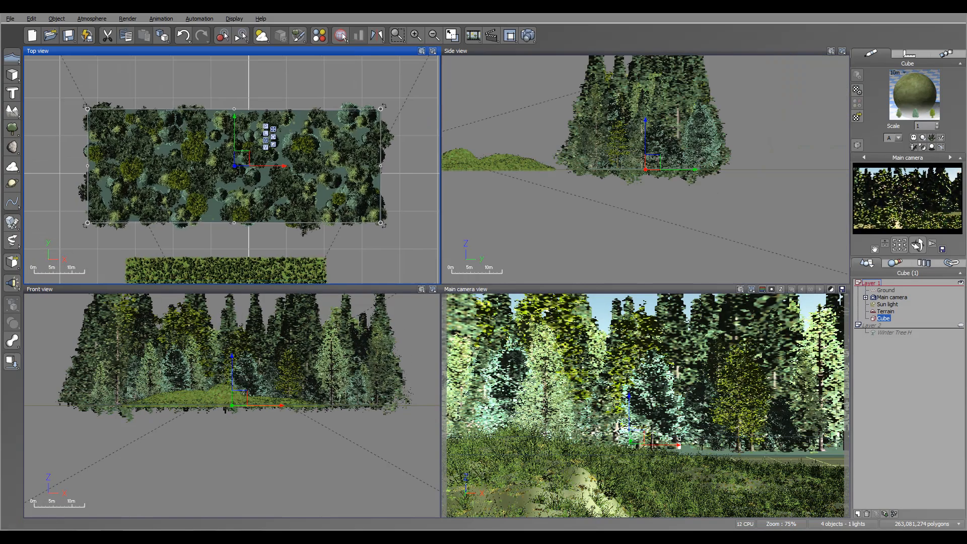
# Rotate the forested slab about 22° clockwise as seen from above and move it about 2.5 m closer to the terrain.
pyautogui.moveTo(232, 202); pyautogui.dragTo(234, 164, button='right')
pyautogui.moveTo(386, 187); pyautogui.dragTo(353, 240)
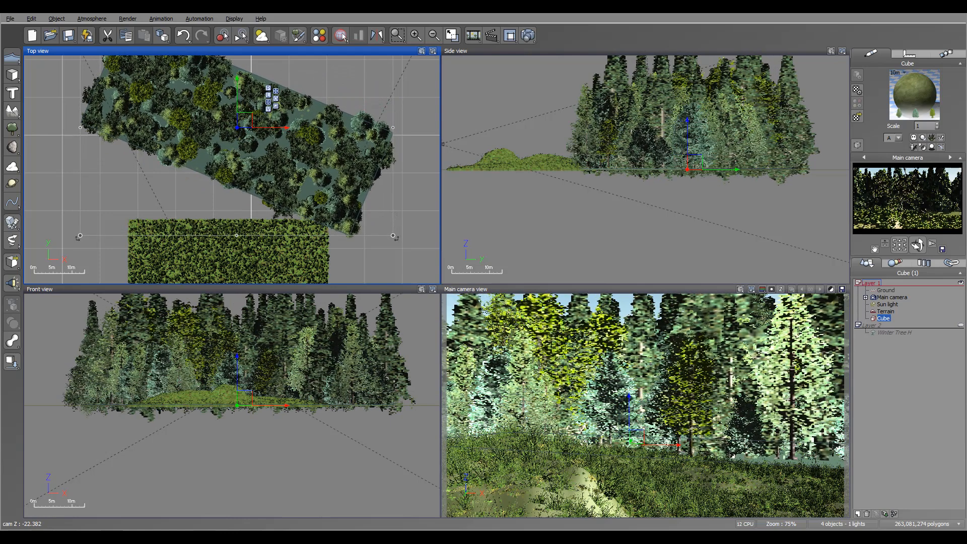
pyautogui.moveTo(245, 120); pyautogui.dragTo(245, 128)
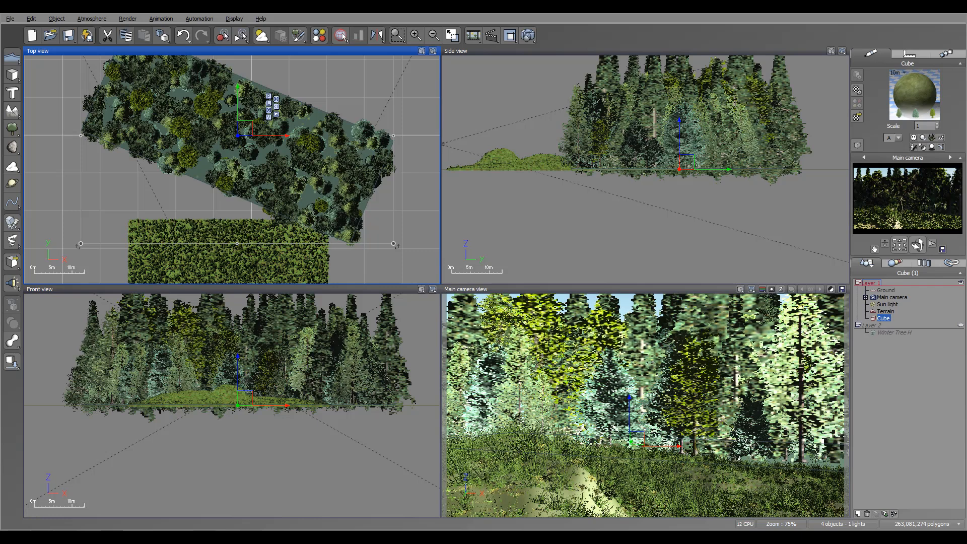
# Render the main camera view to check the rotated forest and plant-covered terrain, and close the render.
pyautogui.click(340, 35)
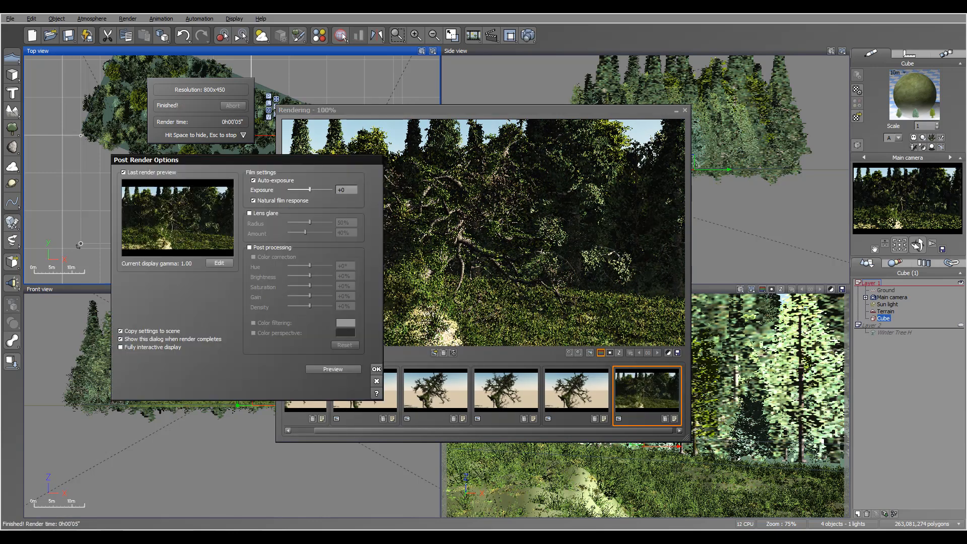
pyautogui.press('Return')
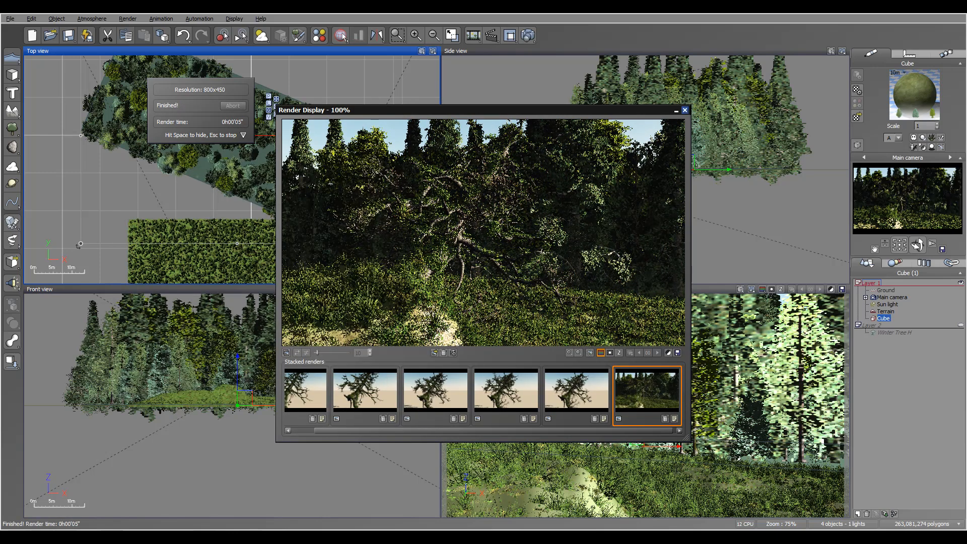
pyautogui.press('space')
# In the terrain's EcoSystem, set Long Grass scale to 0.4 and presence to 55% Small Grassfield Plant and 45% Long Grass.
pyautogui.click(886, 312)
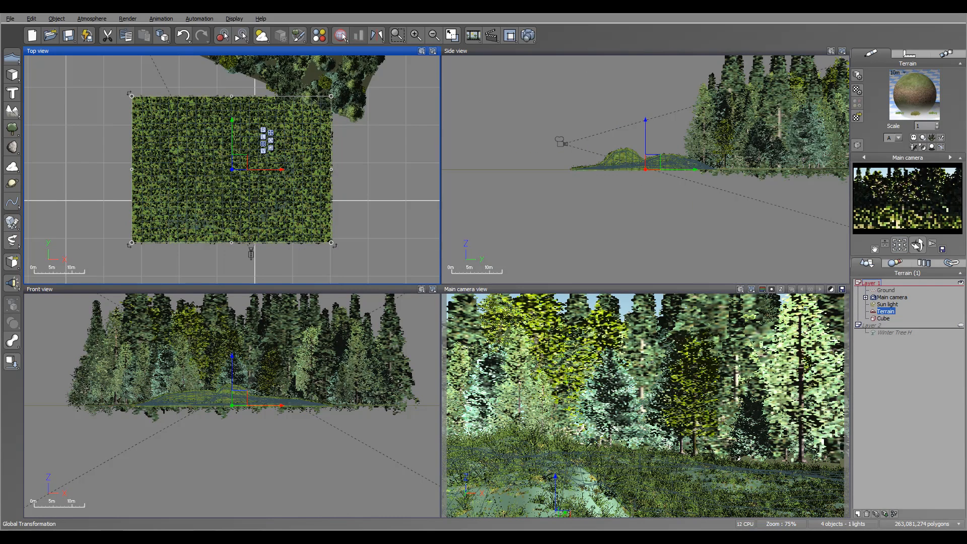
pyautogui.doubleClick(915, 94)
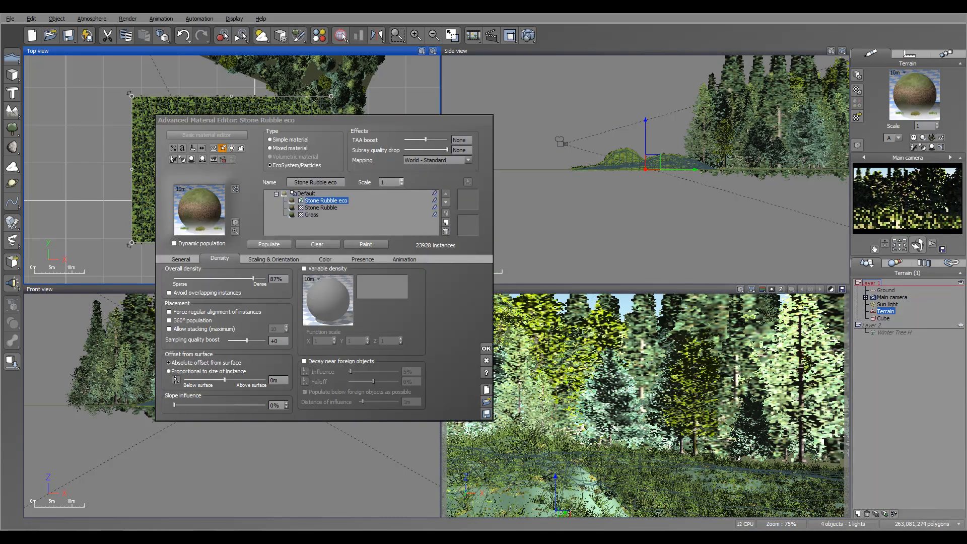
pyautogui.click(181, 259)
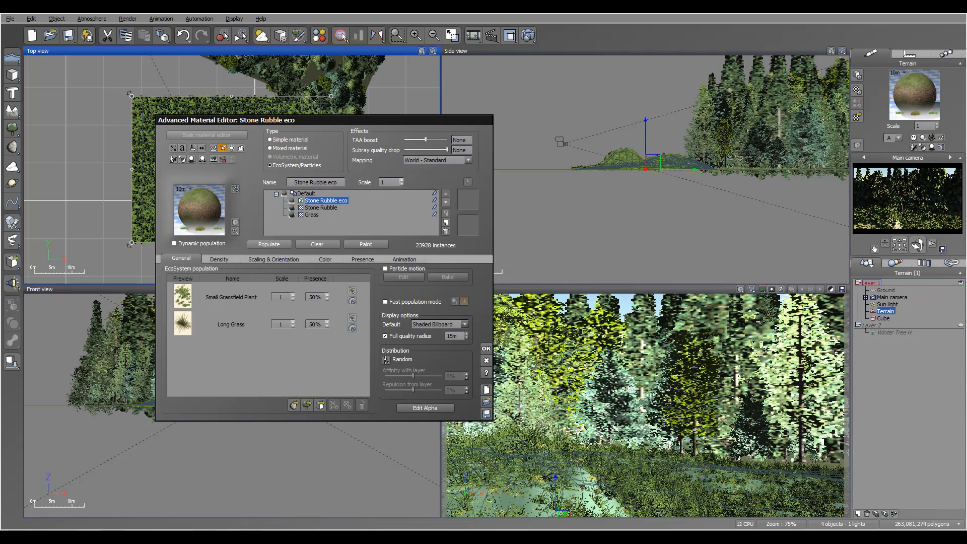
pyautogui.click(292, 322)
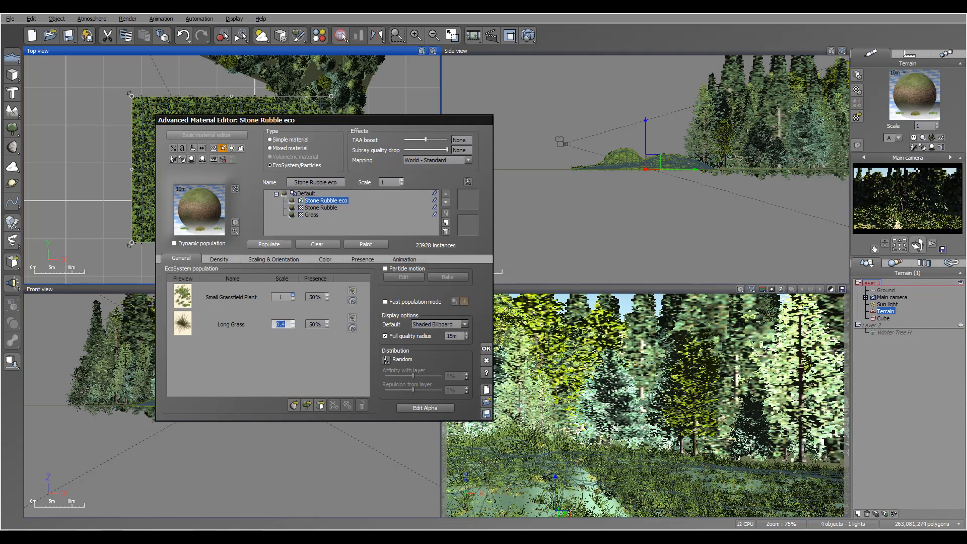
pyautogui.click(327, 295)
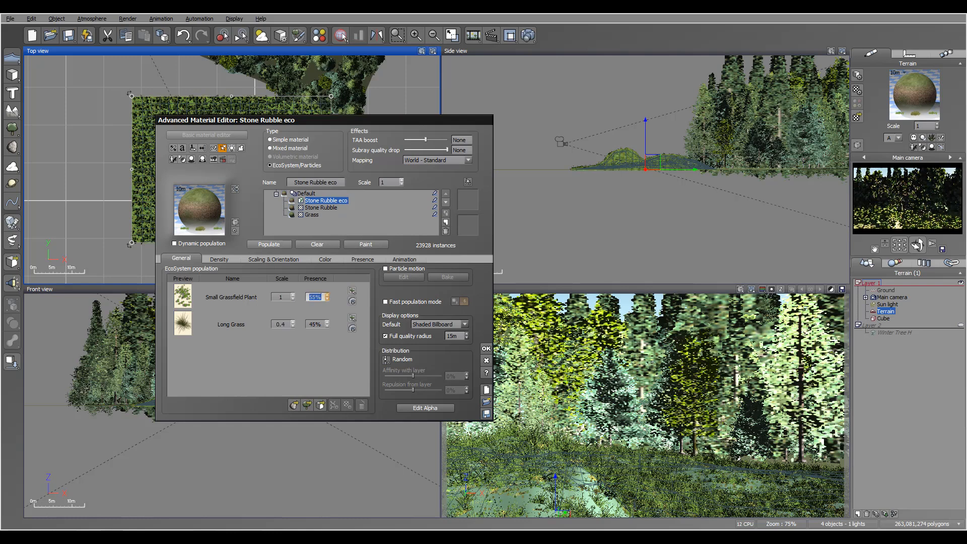
# Set the terrain EcoSystem's overall density to 94% and overall scaling to 0.777, and repopulate the terrain.
pyautogui.click(273, 259)
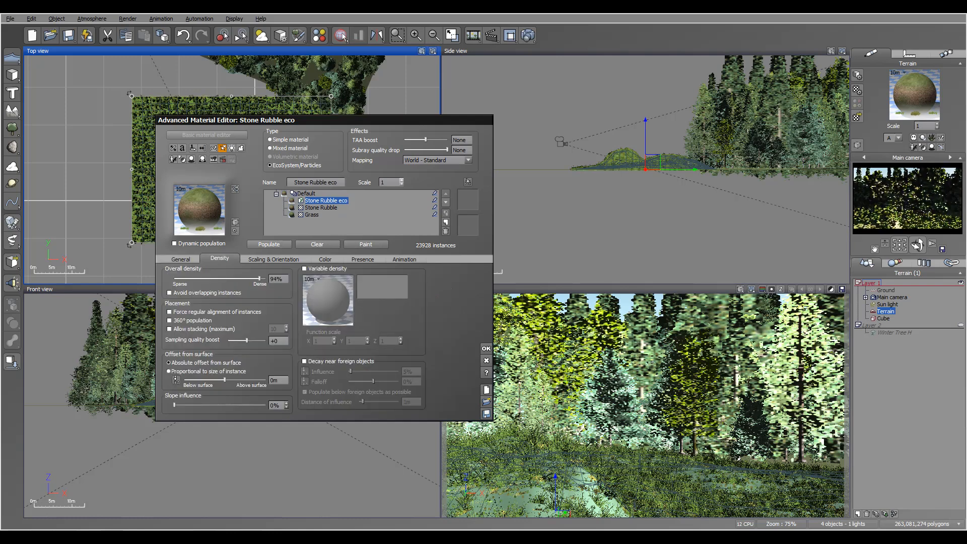
pyautogui.moveTo(221, 279); pyautogui.dragTo(217, 278)
pyautogui.click(269, 245)
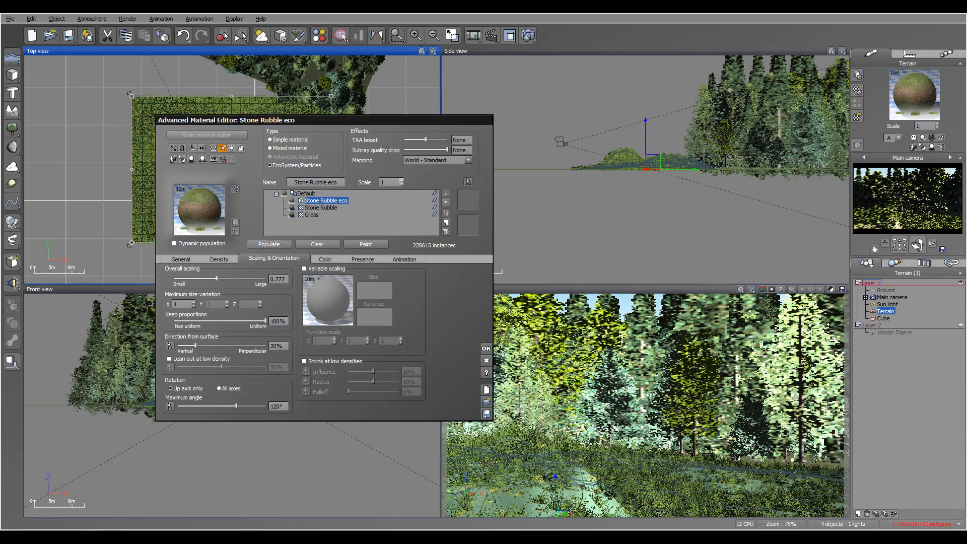
# Render the main camera view to check the denser ground cover, close the render, and accept the terrain material.
pyautogui.click(528, 35)
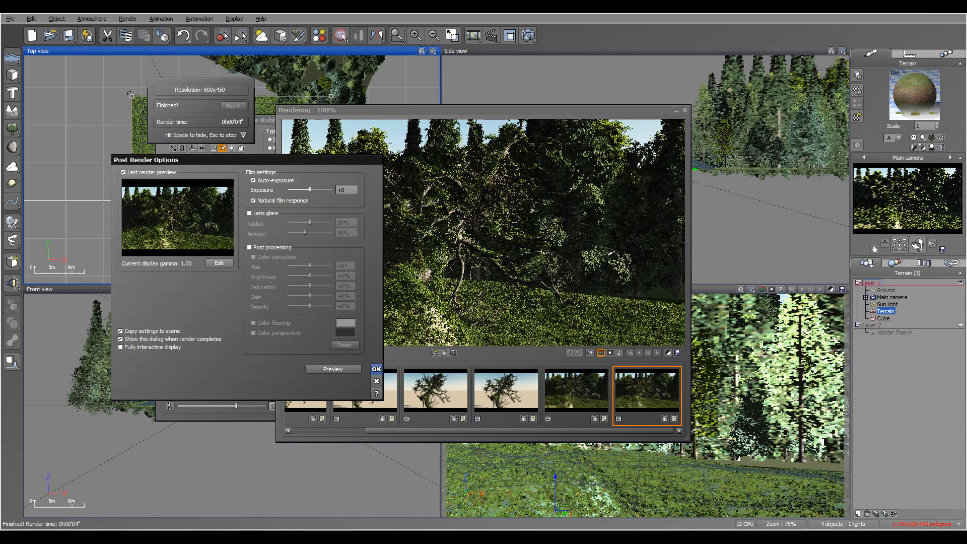
pyautogui.click(376, 369)
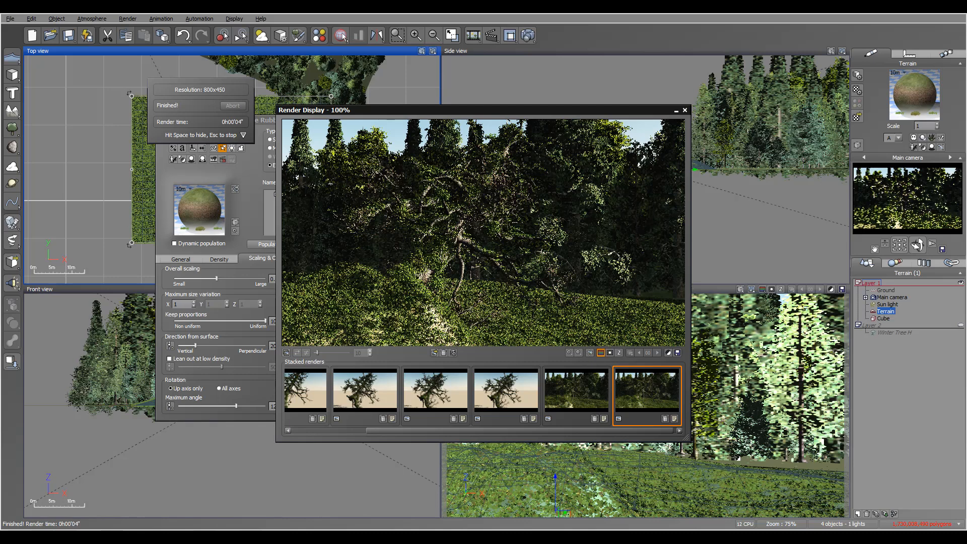
pyautogui.press('Escape')
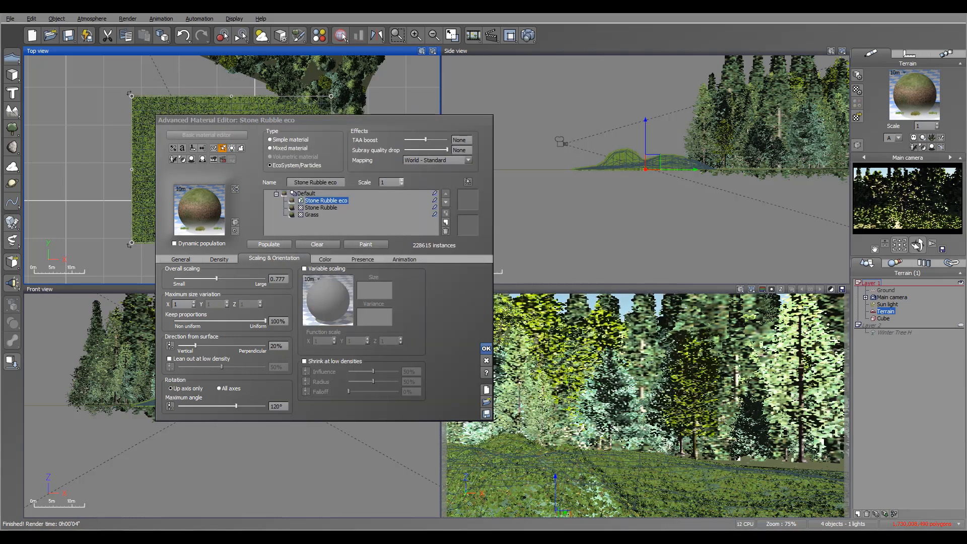
pyautogui.press('Return')
# Add a single Blue Spruce from the Trees collection to the scene.
pyautogui.rightClick(12, 128)
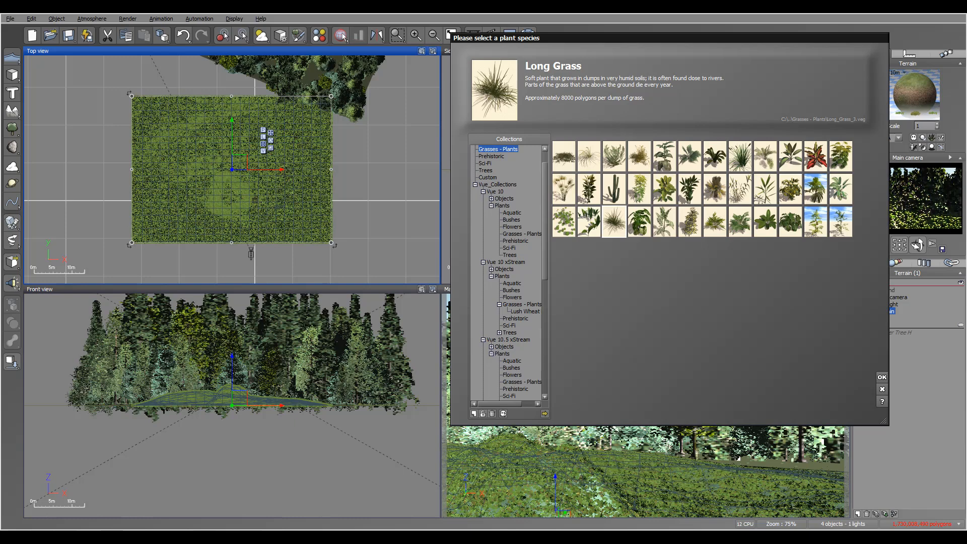
pyautogui.click(486, 170)
pyautogui.click(614, 222)
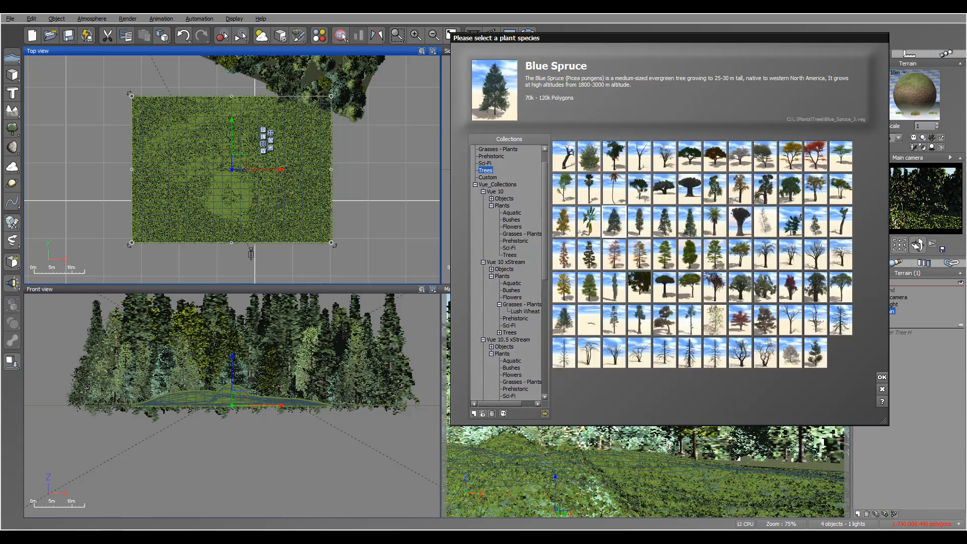
pyautogui.click(883, 377)
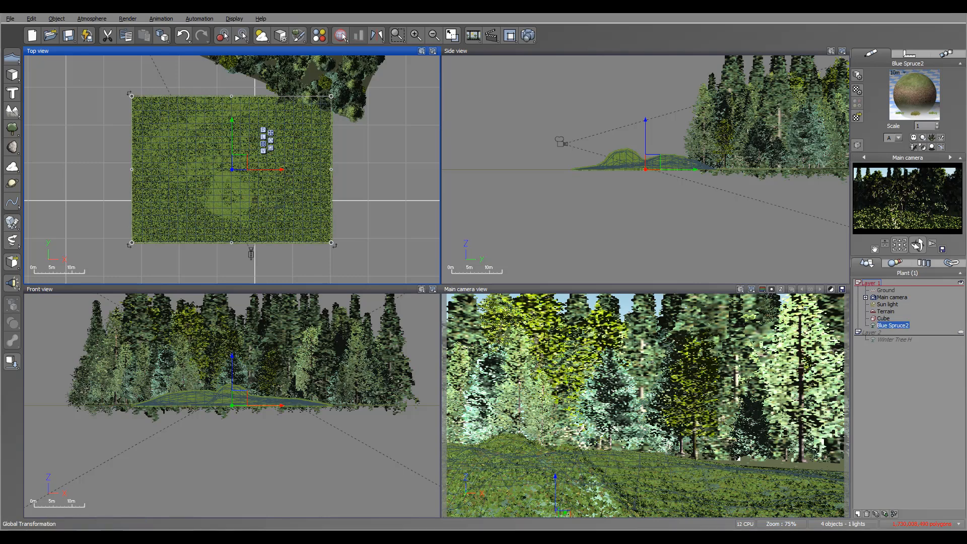
# Move the Blue Spruce to the right foreground of the camera view and lower it about 2 m toward the ground.
pyautogui.moveTo(239, 162); pyautogui.dragTo(264, 183)
pyautogui.click(631, 153)
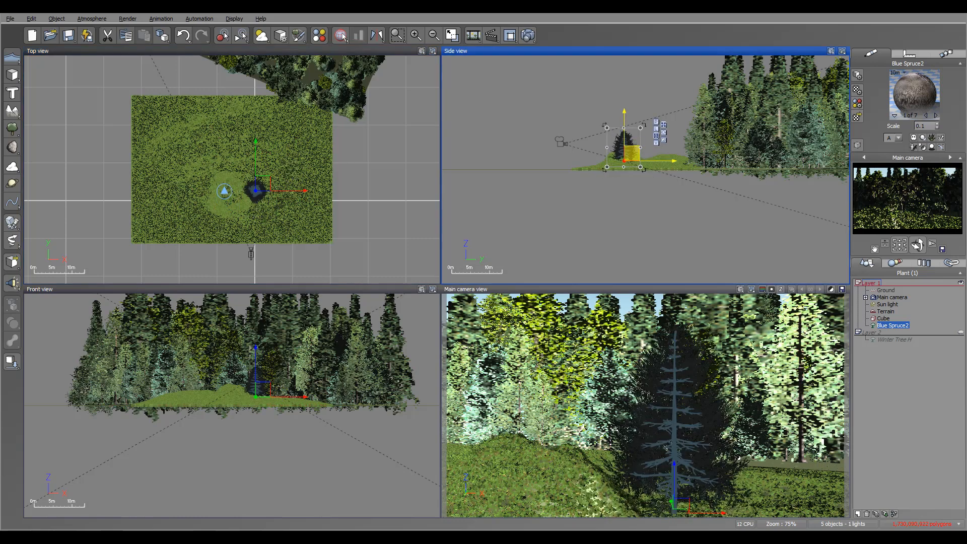
pyautogui.moveTo(632, 153); pyautogui.dragTo(632, 160)
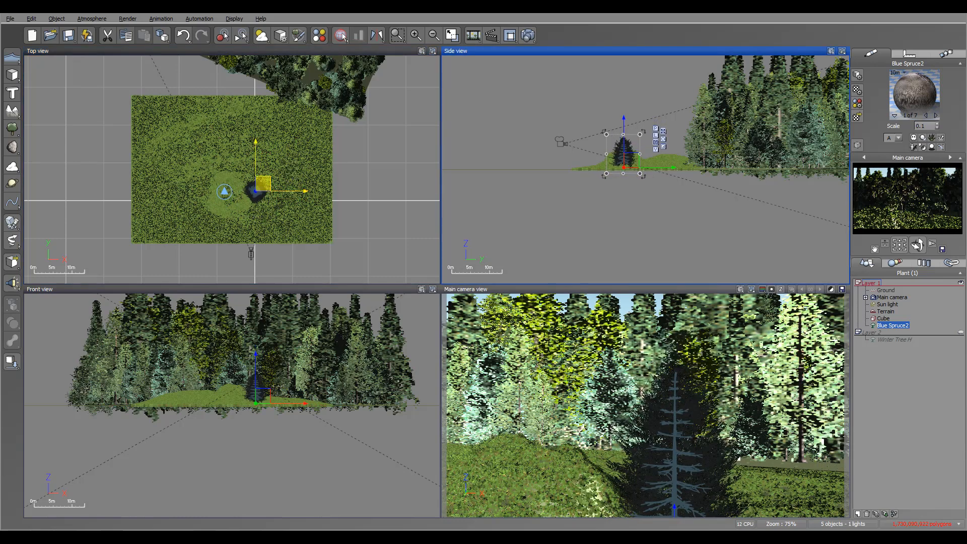
pyautogui.moveTo(263, 183); pyautogui.dragTo(280, 182)
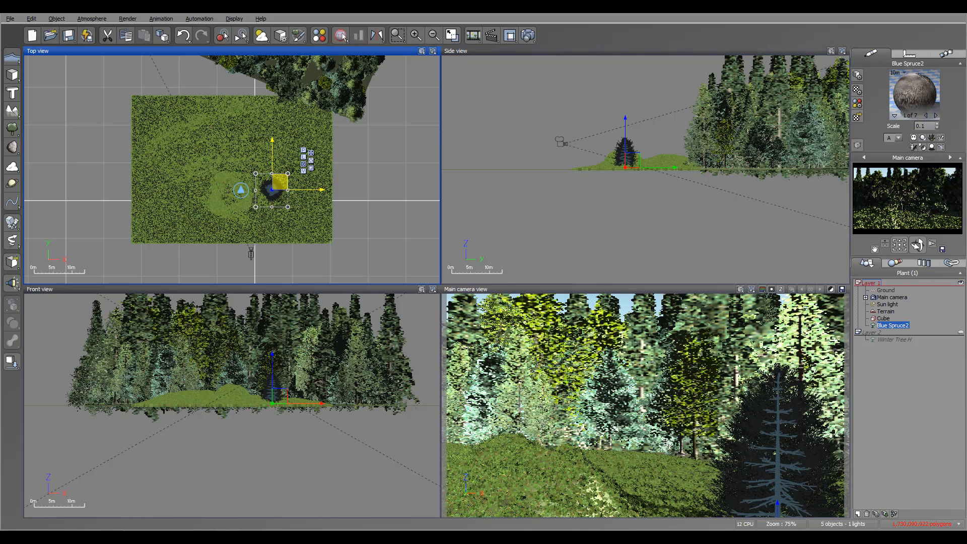
# Add a single Alder - Late Spring from the Trees collection to the scene.
pyautogui.click(12, 128)
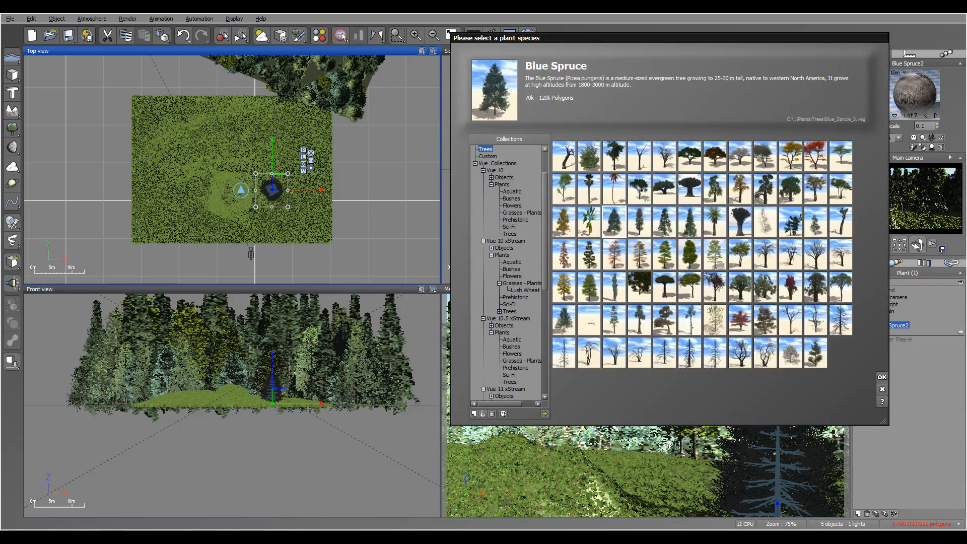
pyautogui.click(841, 189)
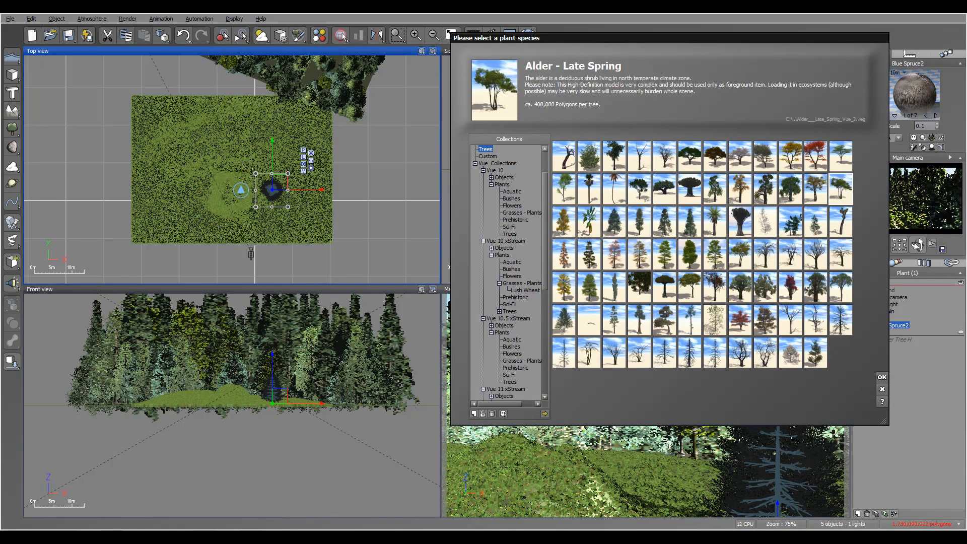
pyautogui.click(882, 377)
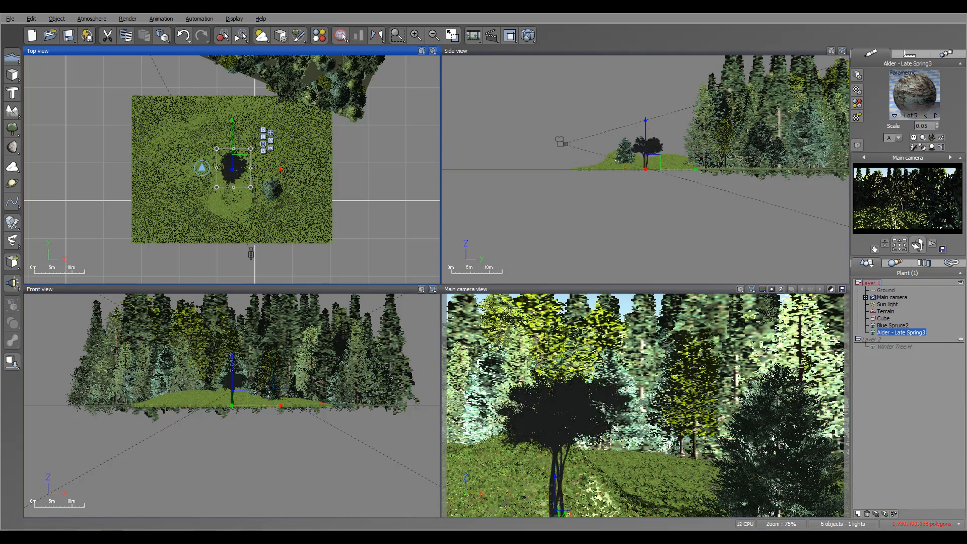
# Scale the alder down to a small shrub and position it in the left foreground of the camera view.
pyautogui.moveTo(240, 162); pyautogui.dragTo(234, 188)
pyautogui.click(620, 147)
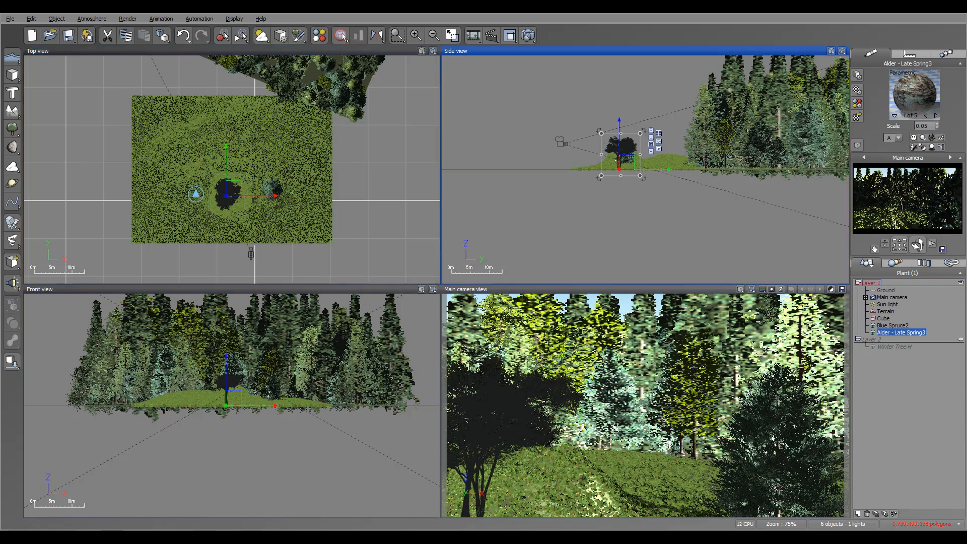
pyautogui.moveTo(640, 133); pyautogui.dragTo(619, 156)
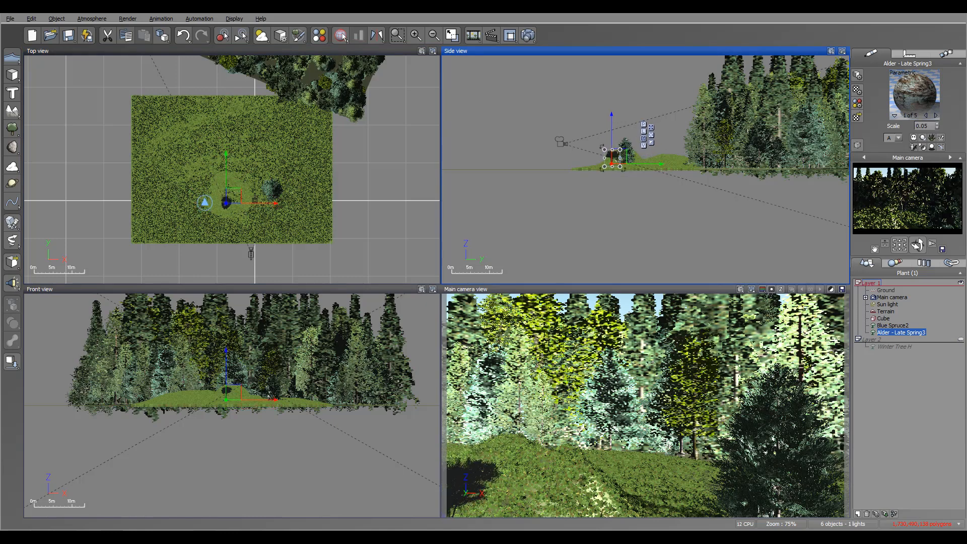
pyautogui.moveTo(292, 171); pyautogui.dragTo(297, 169, button='right')
pyautogui.scroll(5, 206, 211)
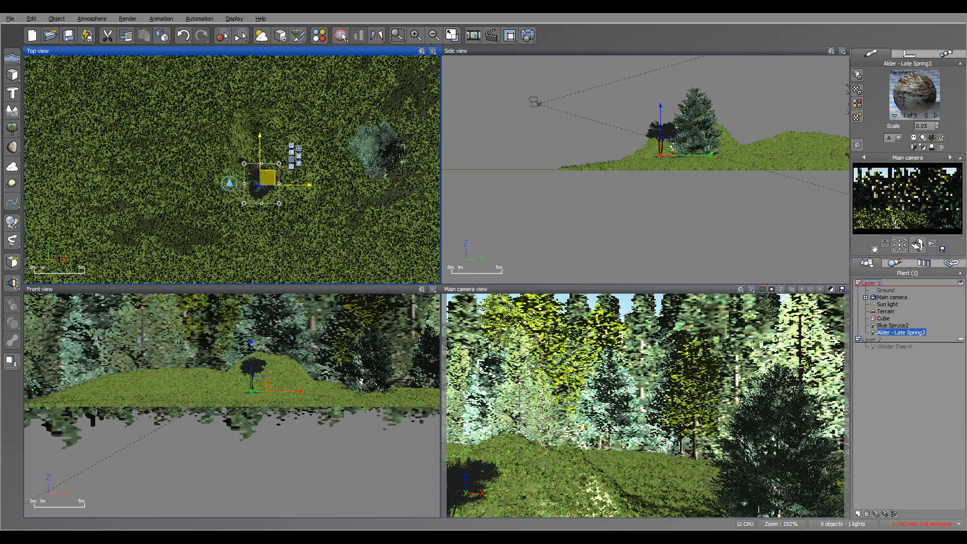
pyautogui.moveTo(279, 179)
pyautogui.mouseDown()
pyautogui.moveTo(287, 179)
pyautogui.moveTo(278, 180)
pyautogui.mouseUp()
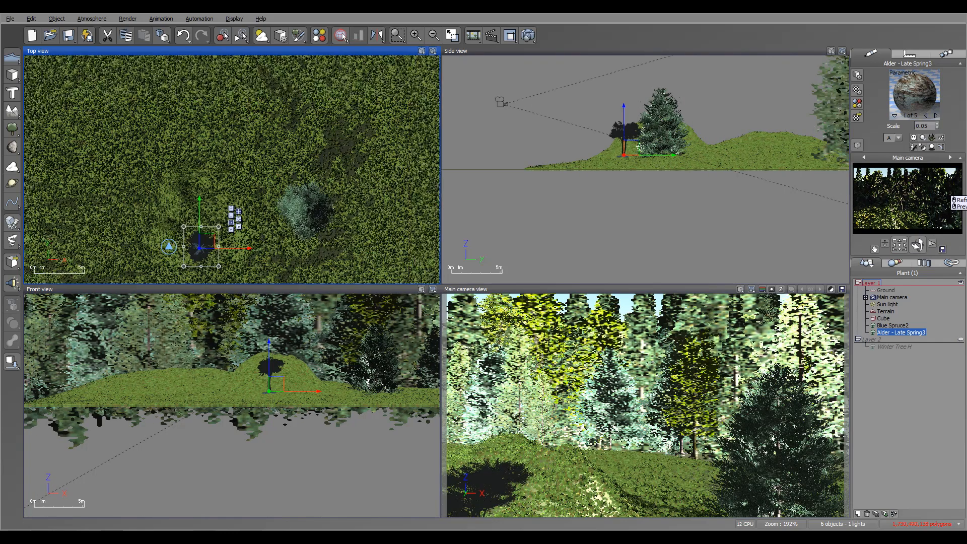
# Add a Winter Tree H and place it behind the Blue Spruce at the right edge of the camera view.
pyautogui.moveTo(222, 171); pyautogui.dragTo(206, 195, button='right')
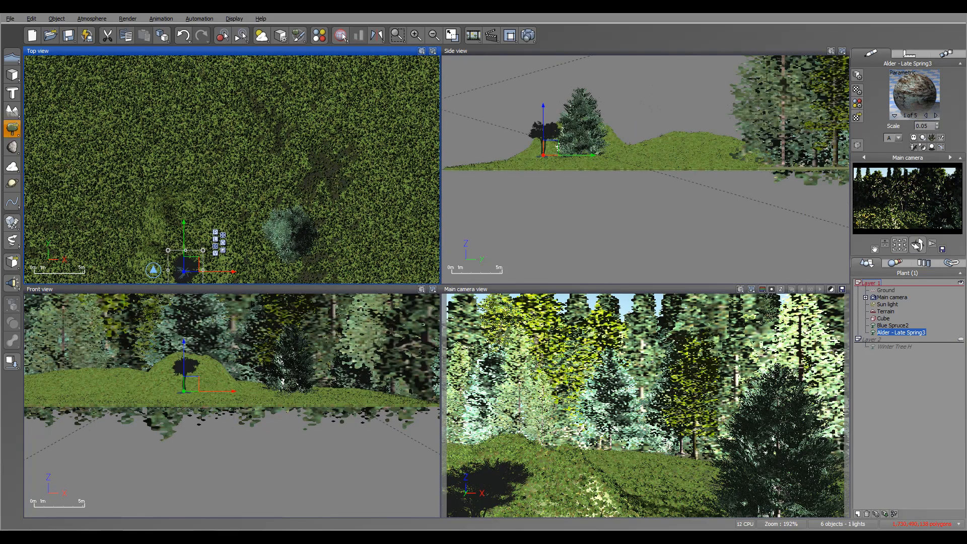
pyautogui.click(12, 129)
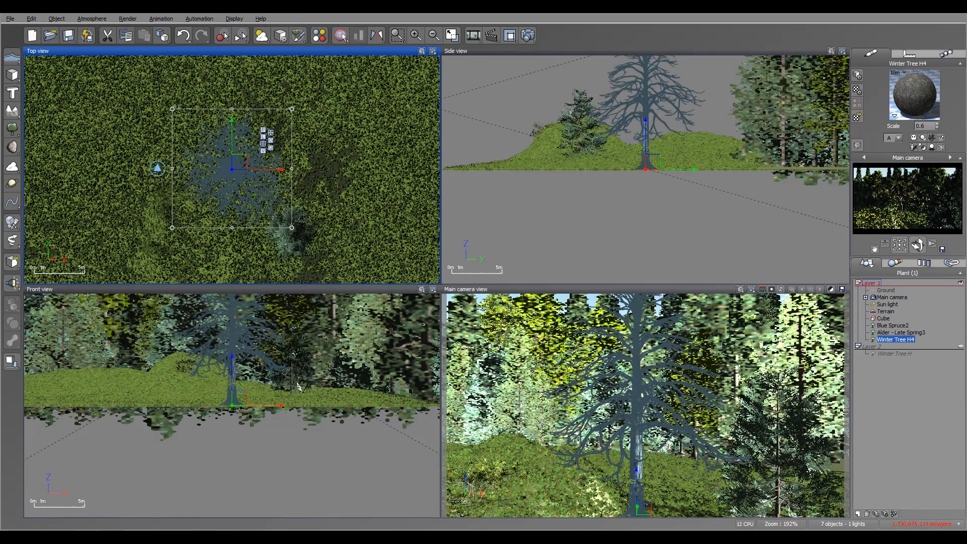
pyautogui.moveTo(239, 162); pyautogui.dragTo(359, 121)
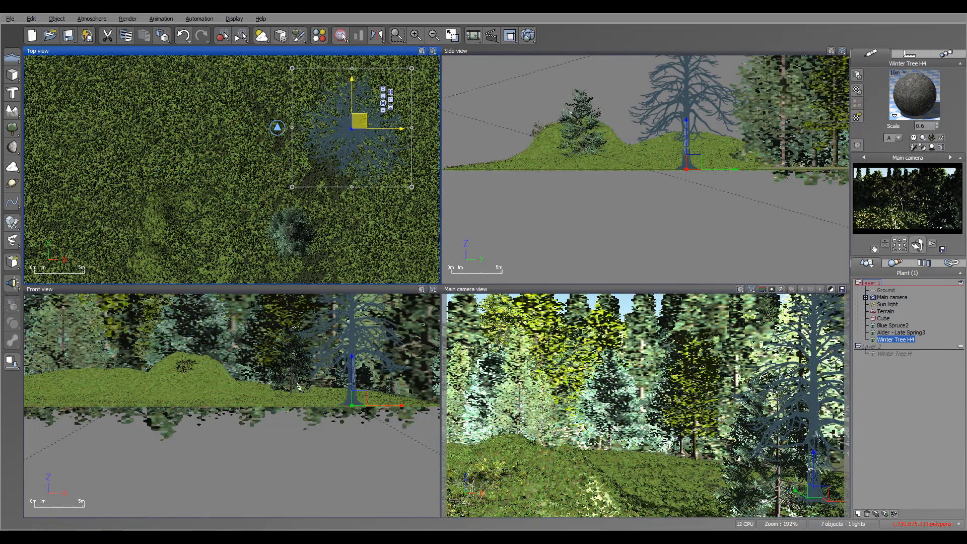
# Render the main camera view to check the added alder and bare winter tree, and close the render.
pyautogui.hotkey('ctrl', 'F9')
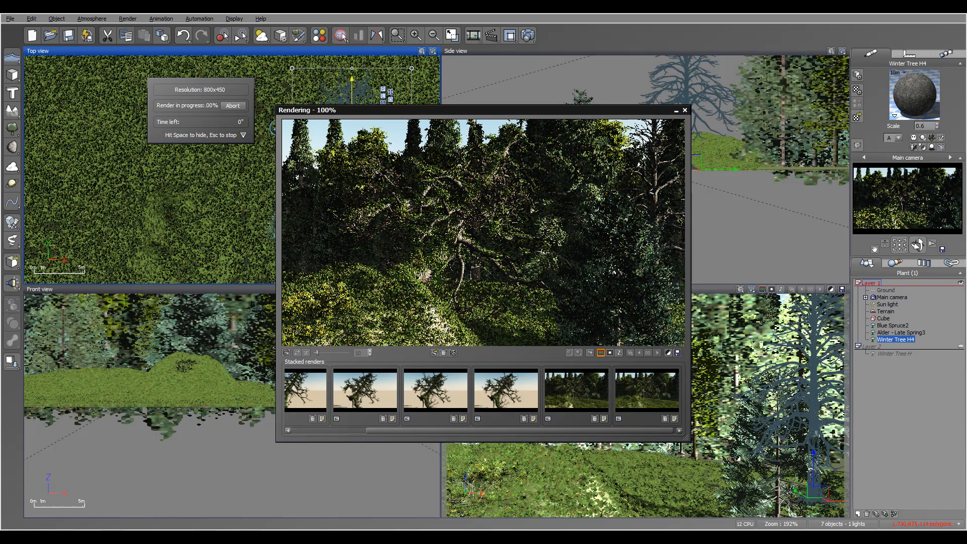
pyautogui.press('Return')
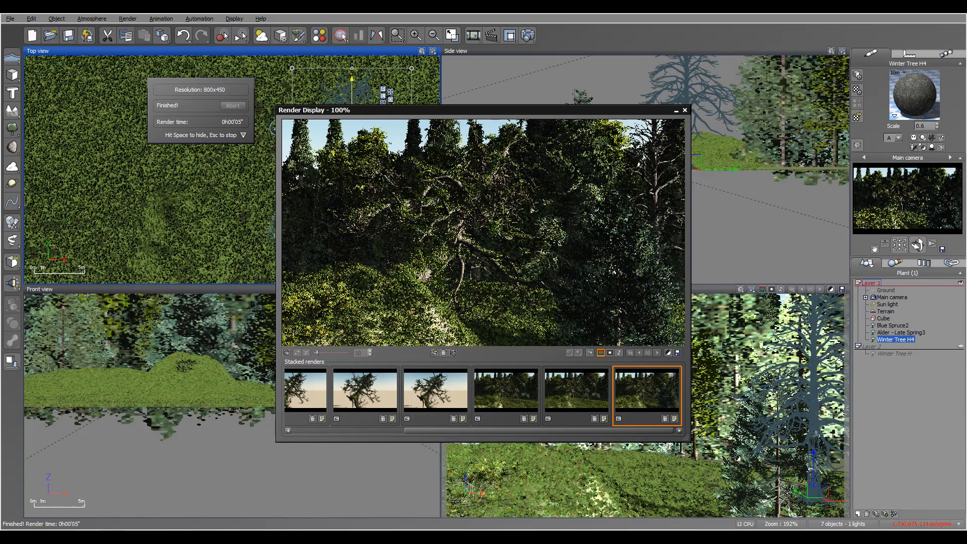
pyautogui.click(685, 110)
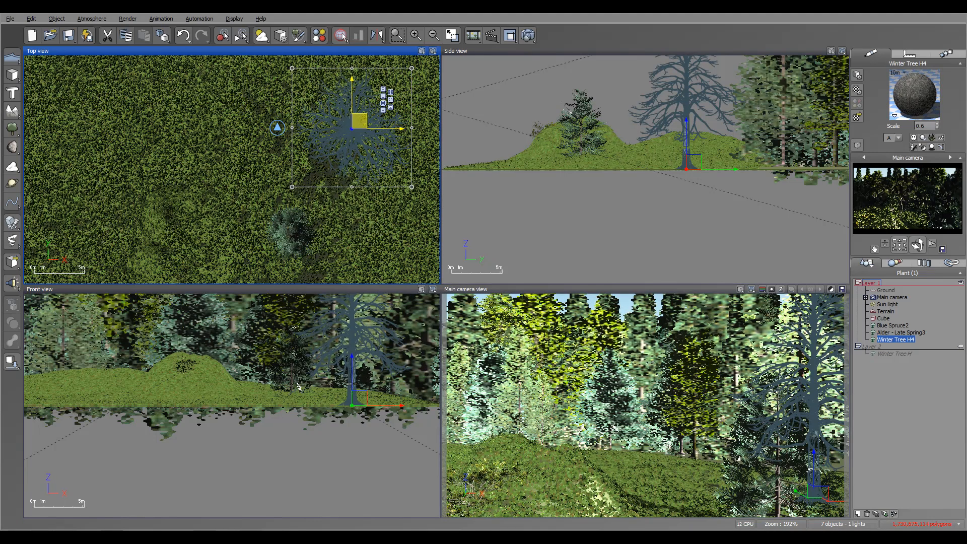